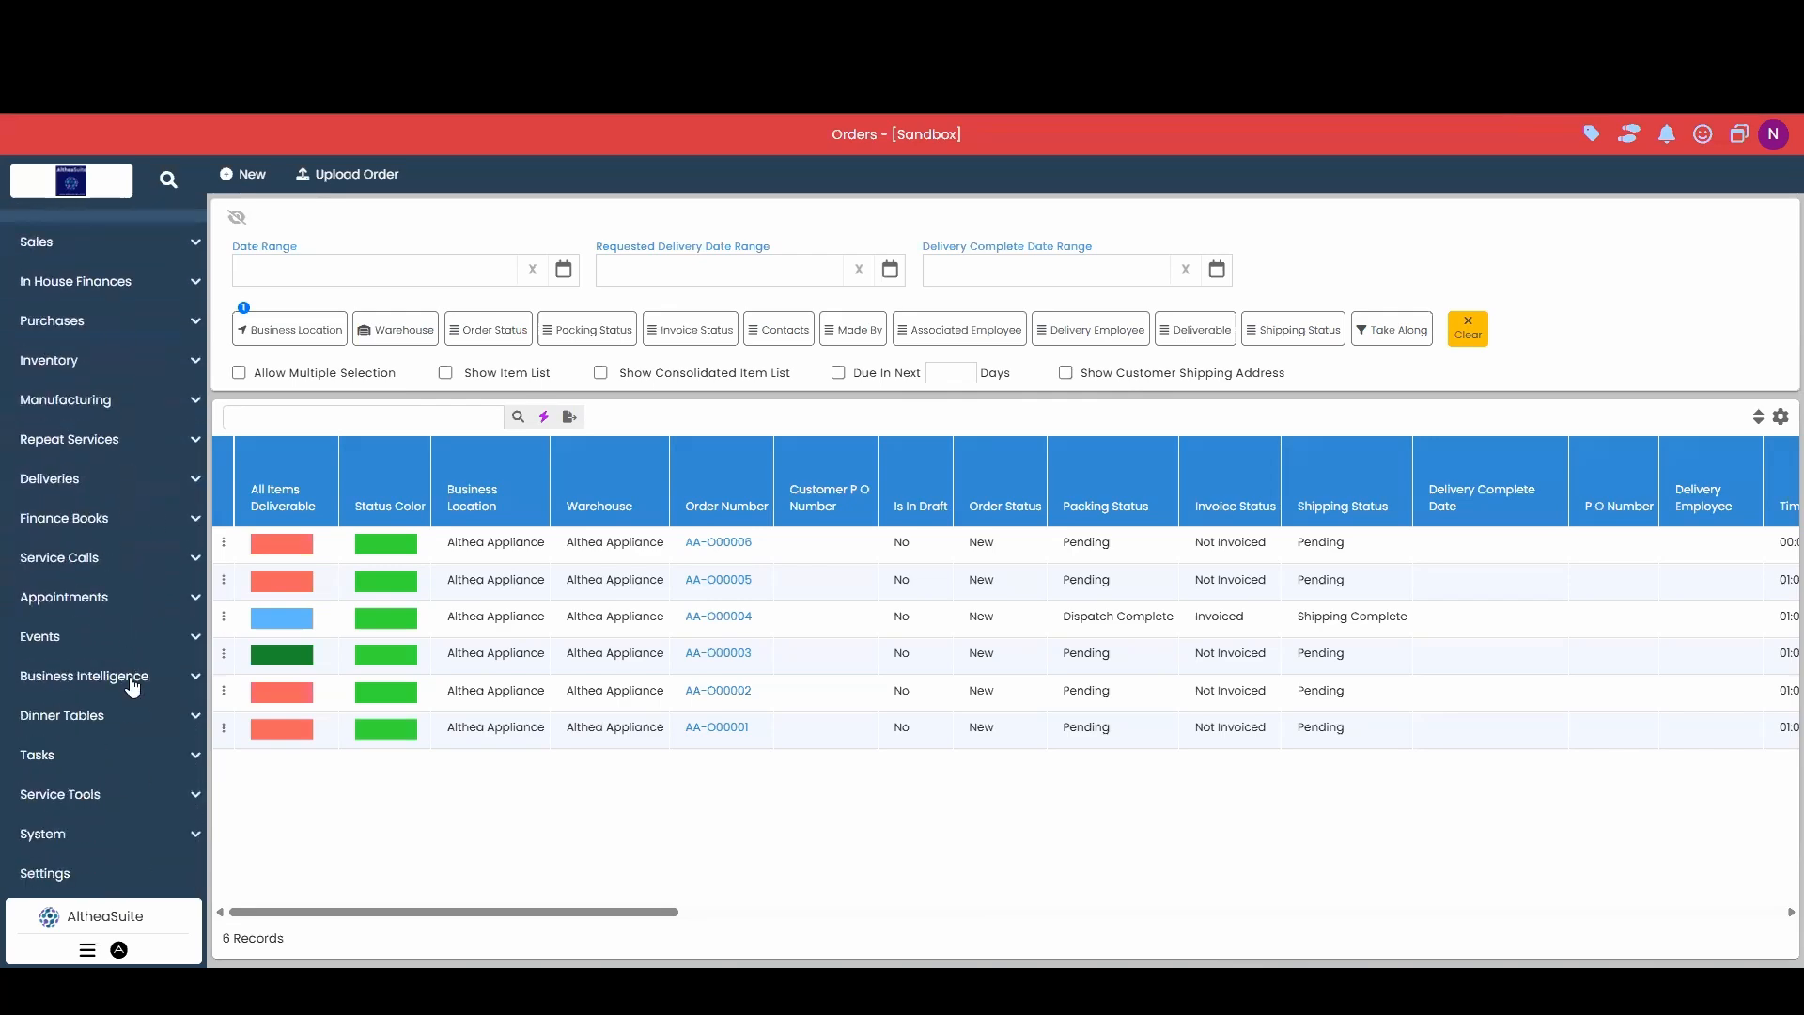
Review the Order Management settings, noting the mandatory requested delivery date option.
left_click(129, 871)
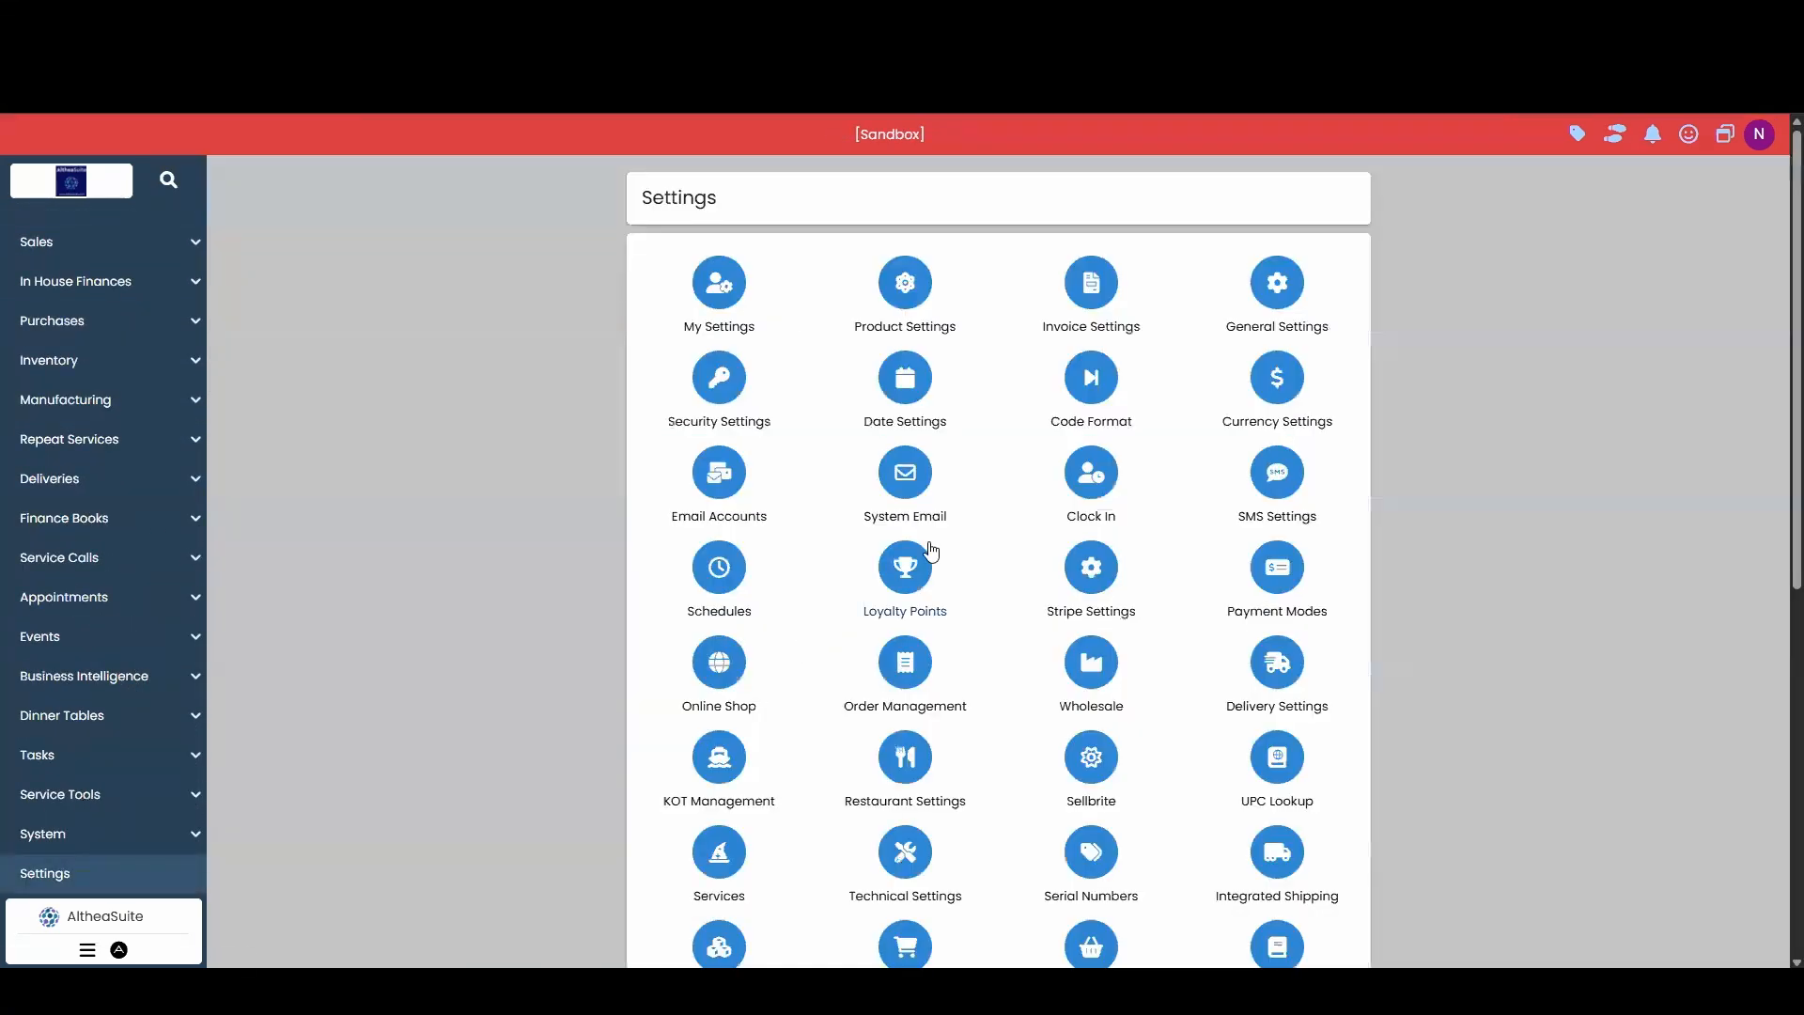
scroll(931, 560, "down", 3)
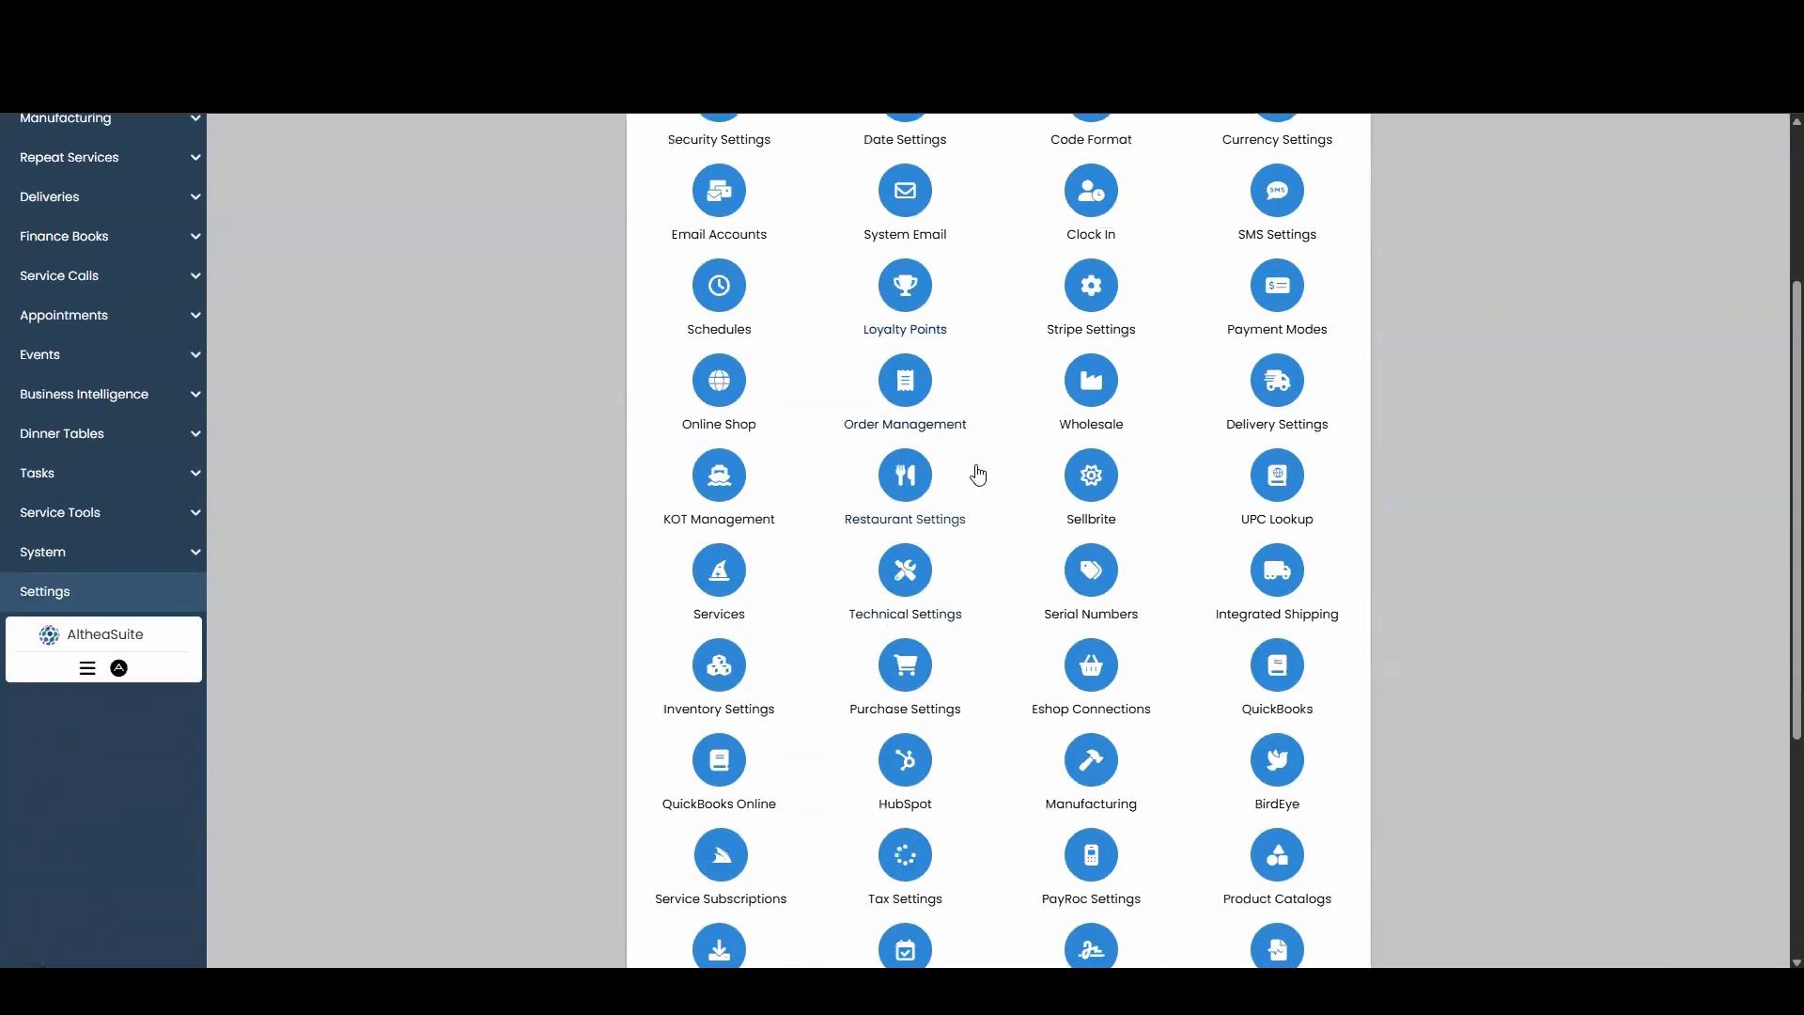
left_click(879, 399)
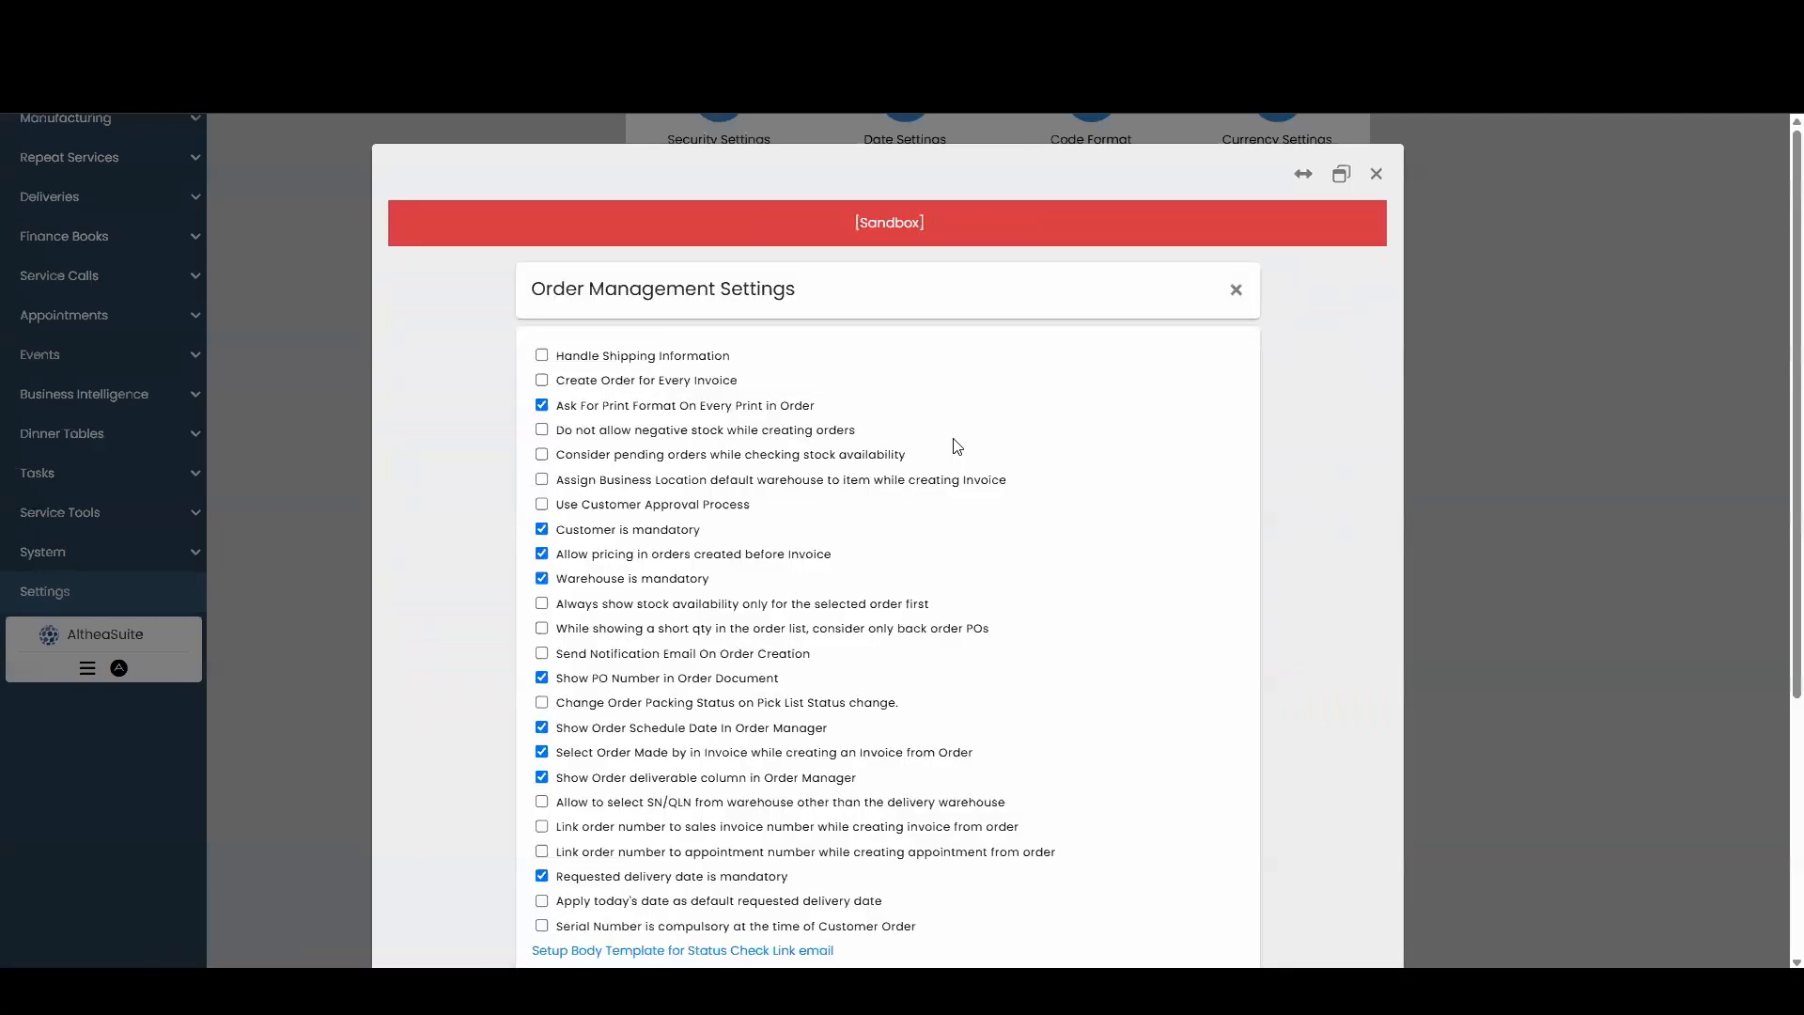
scroll(956, 446, "down", 1)
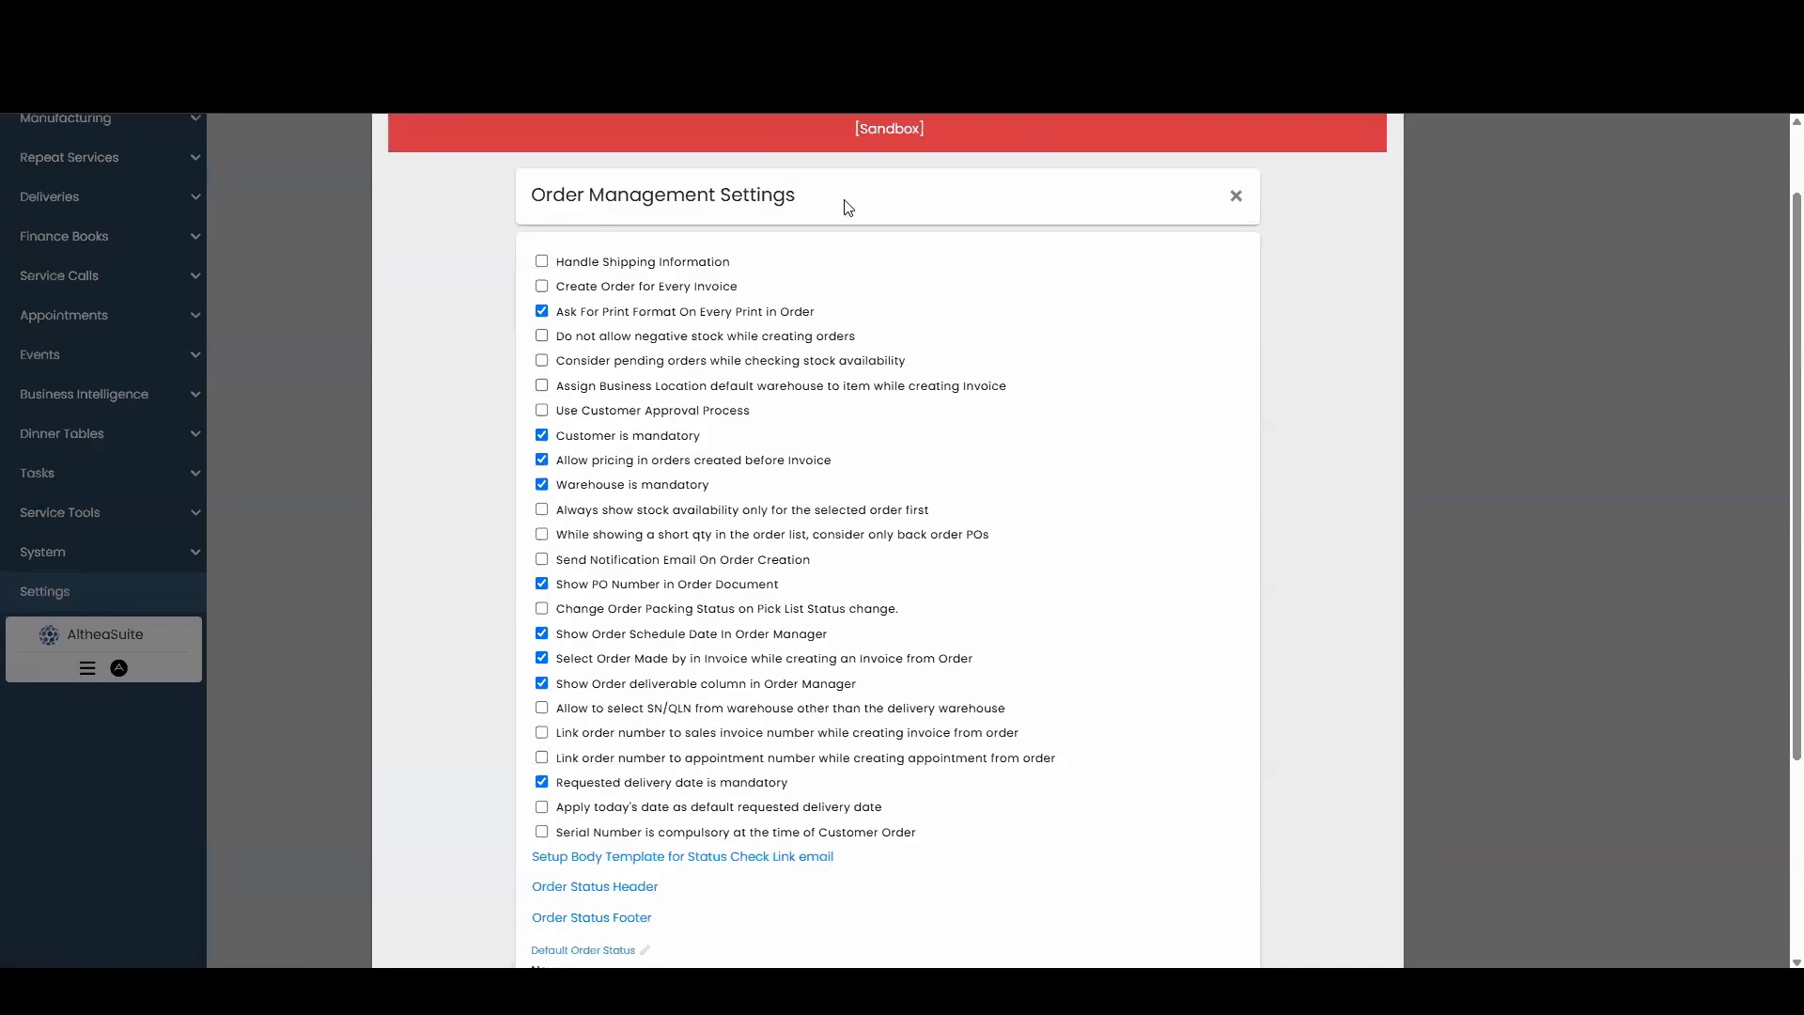
scroll(806, 663, "down", 1)
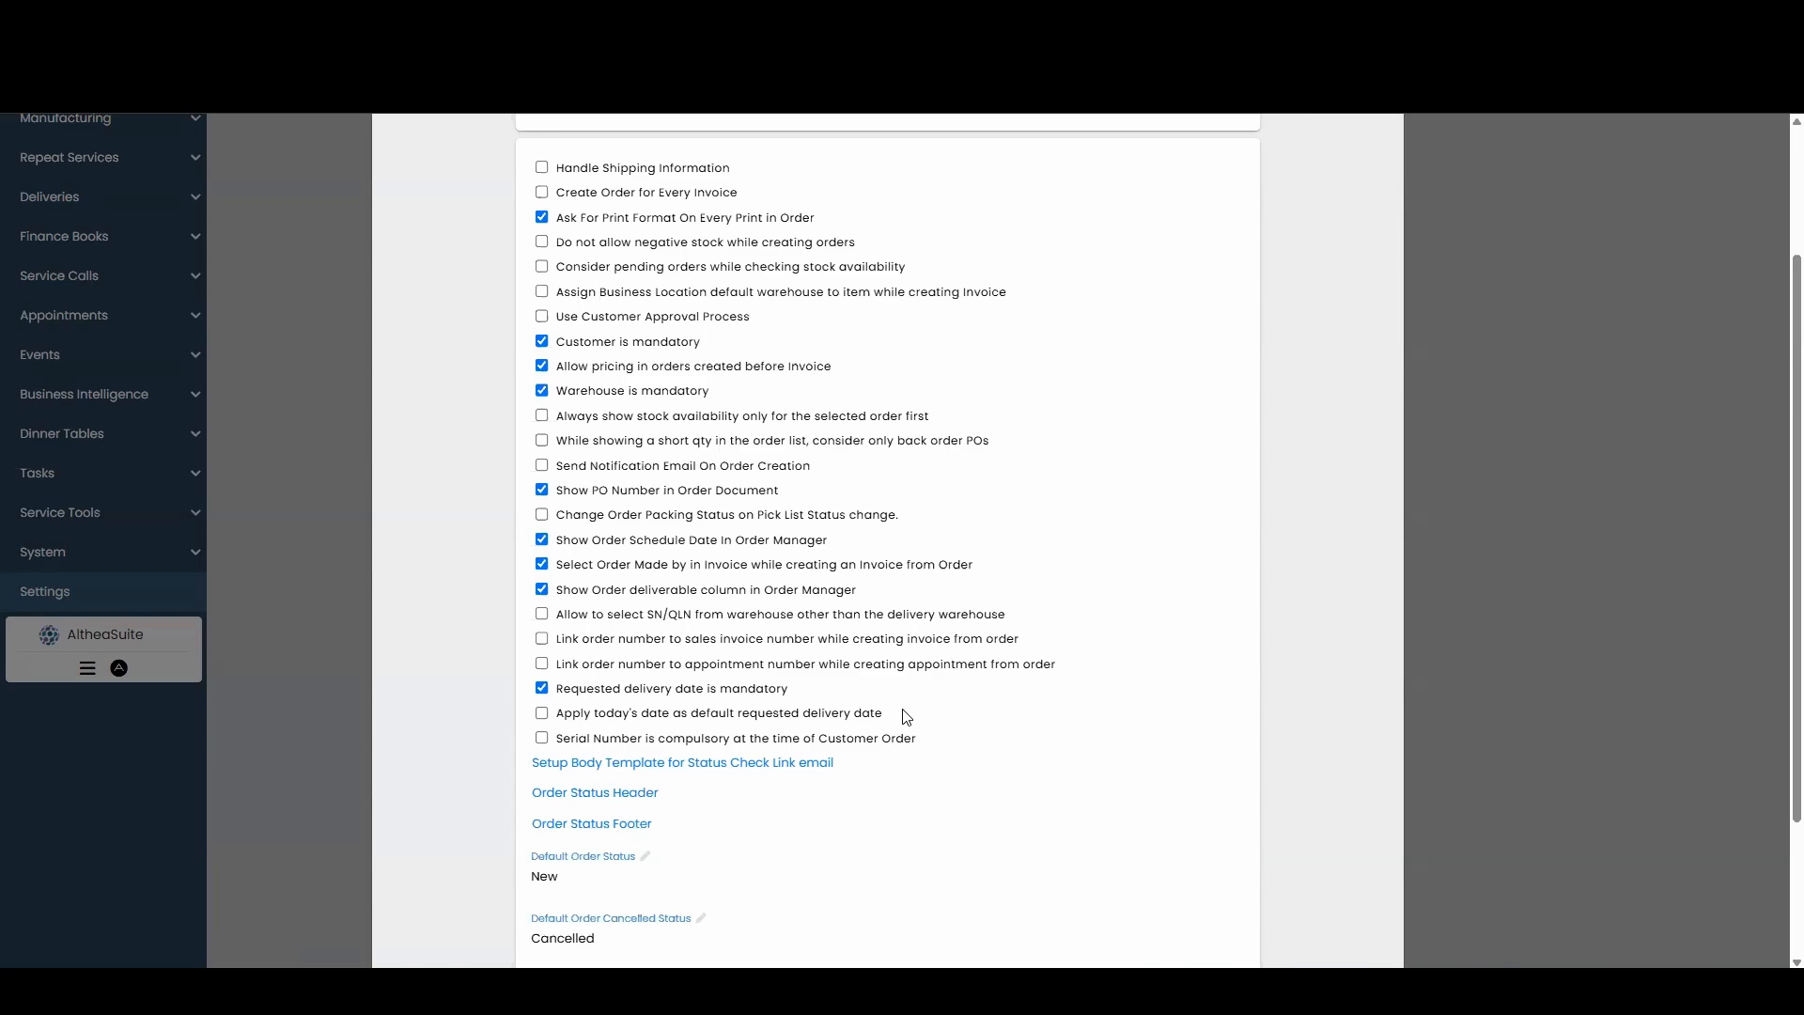
scroll(907, 717, "up", 2)
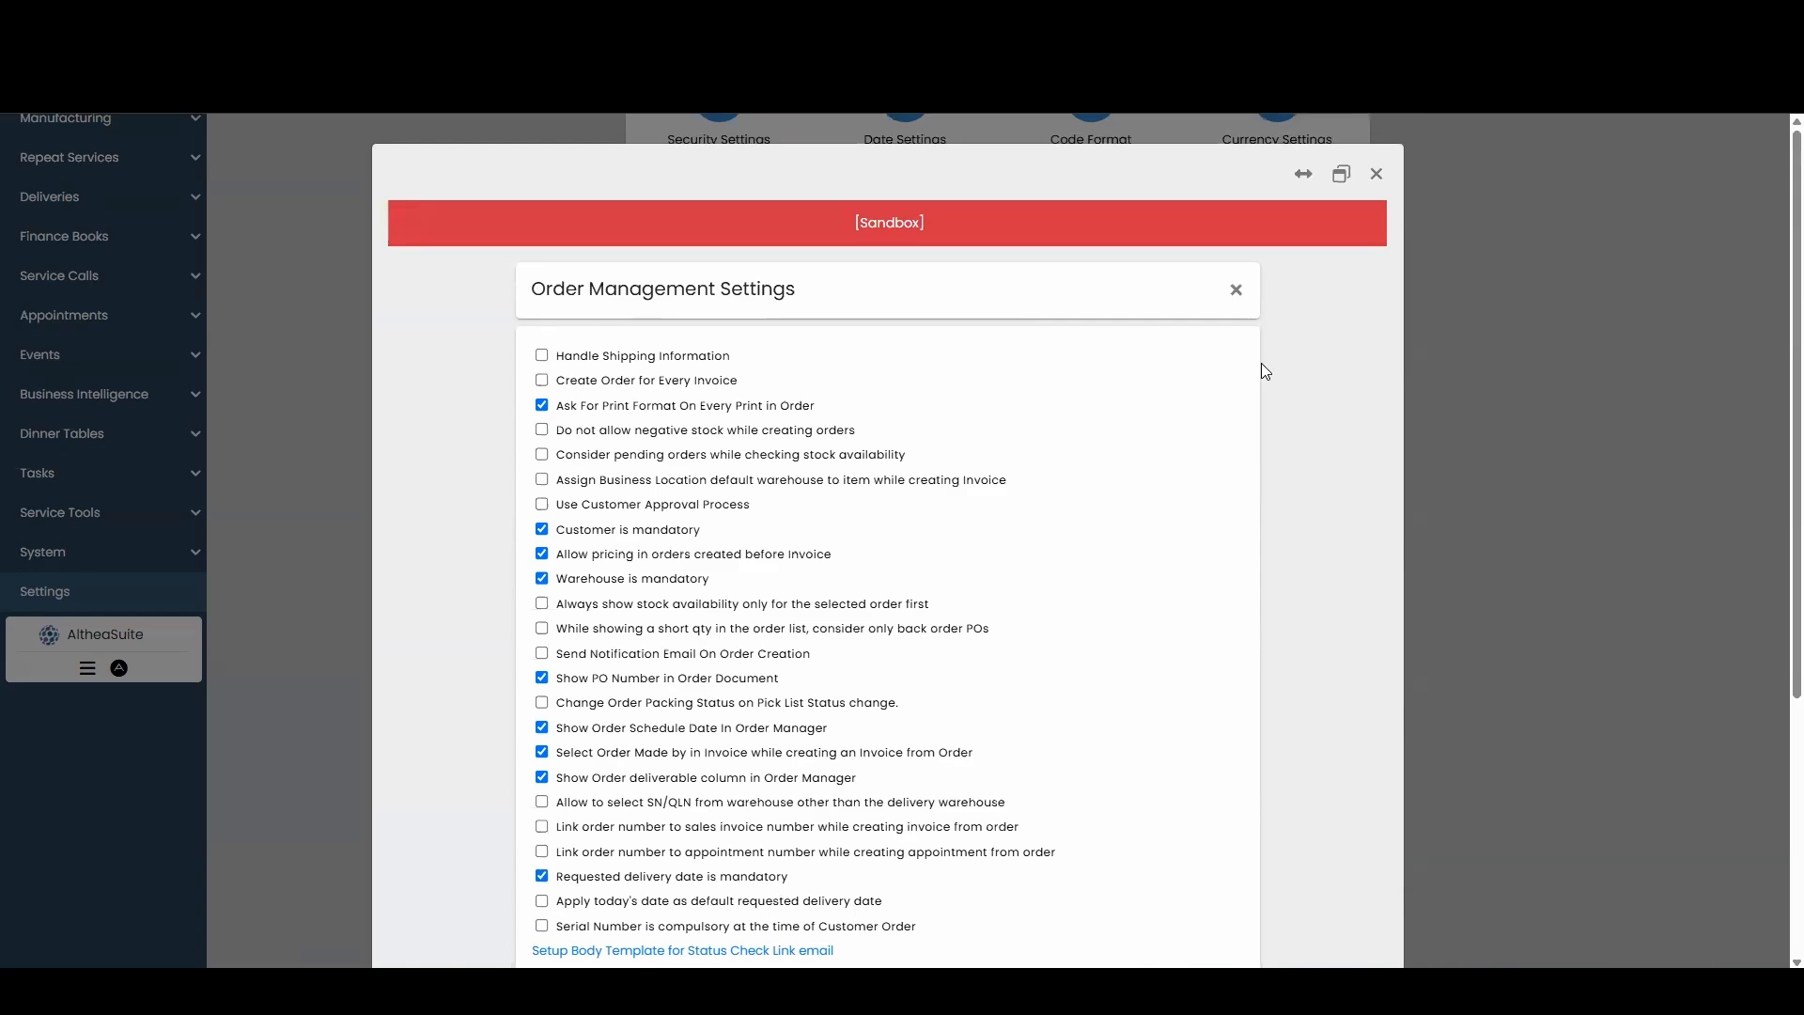
Close settings, start new order AA-O00007 and set its requested delivery date to May 1, 2025.
left_click(1377, 173)
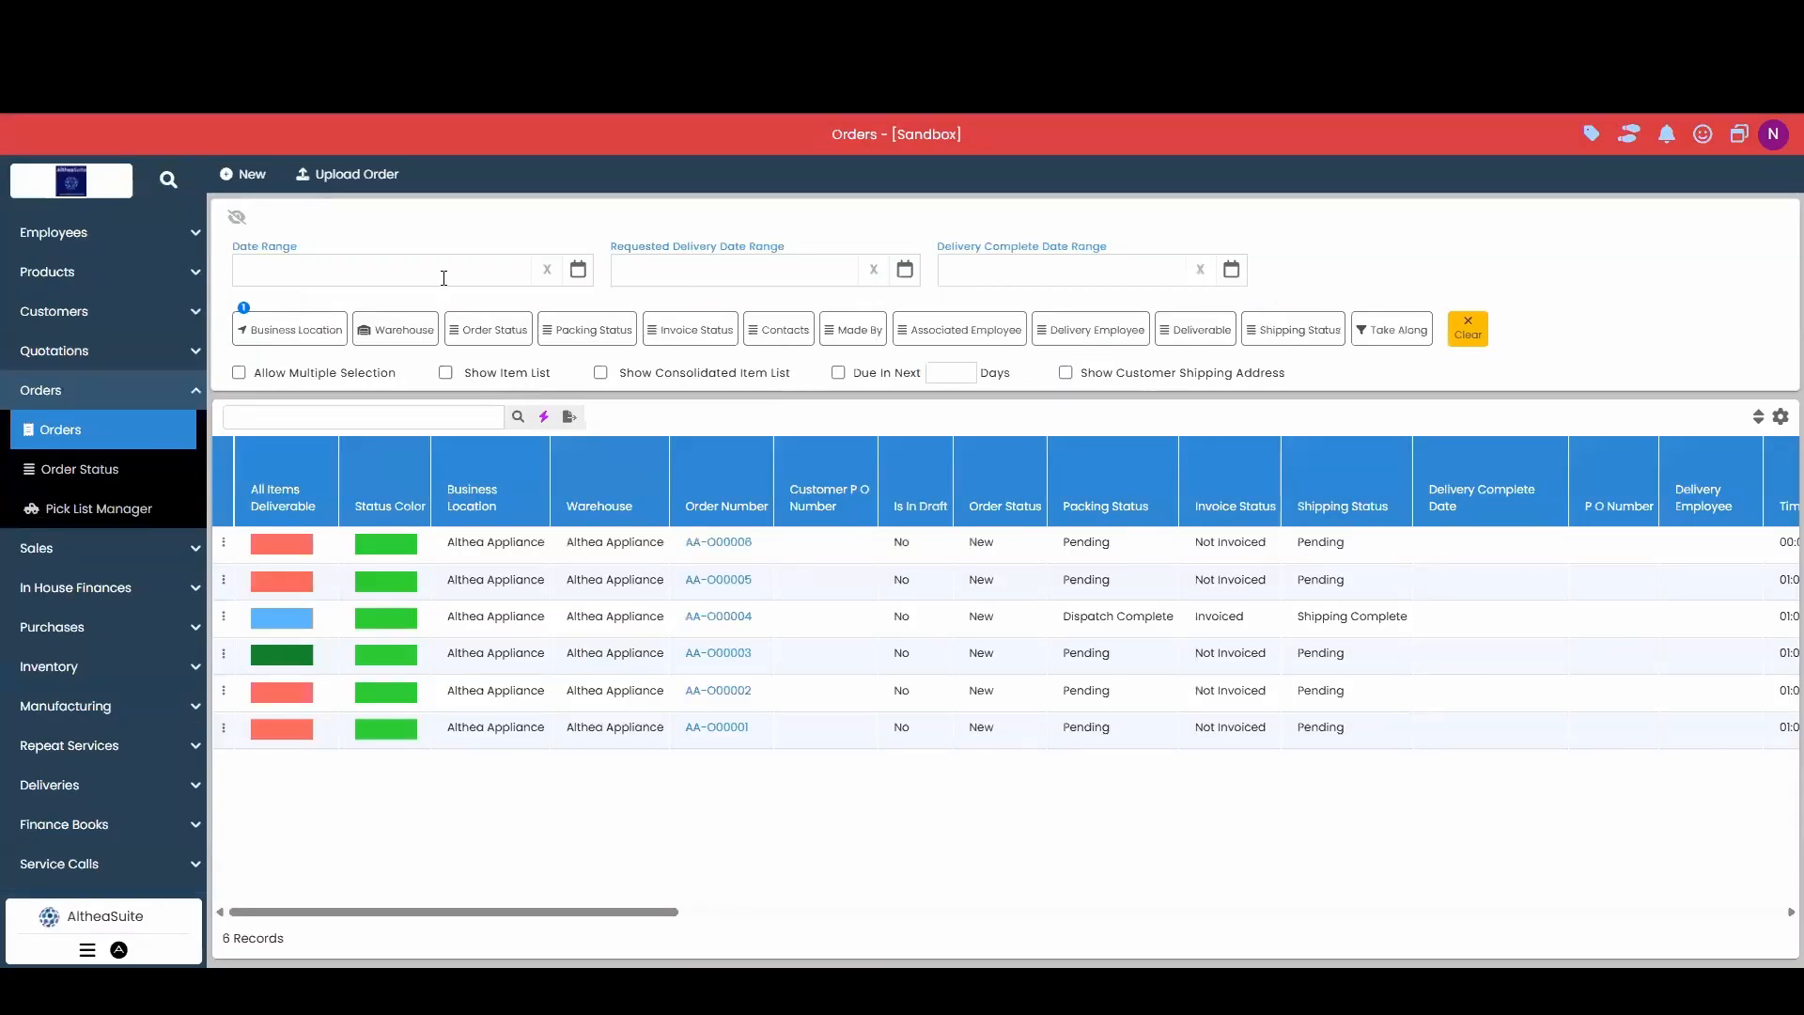
left_click(246, 174)
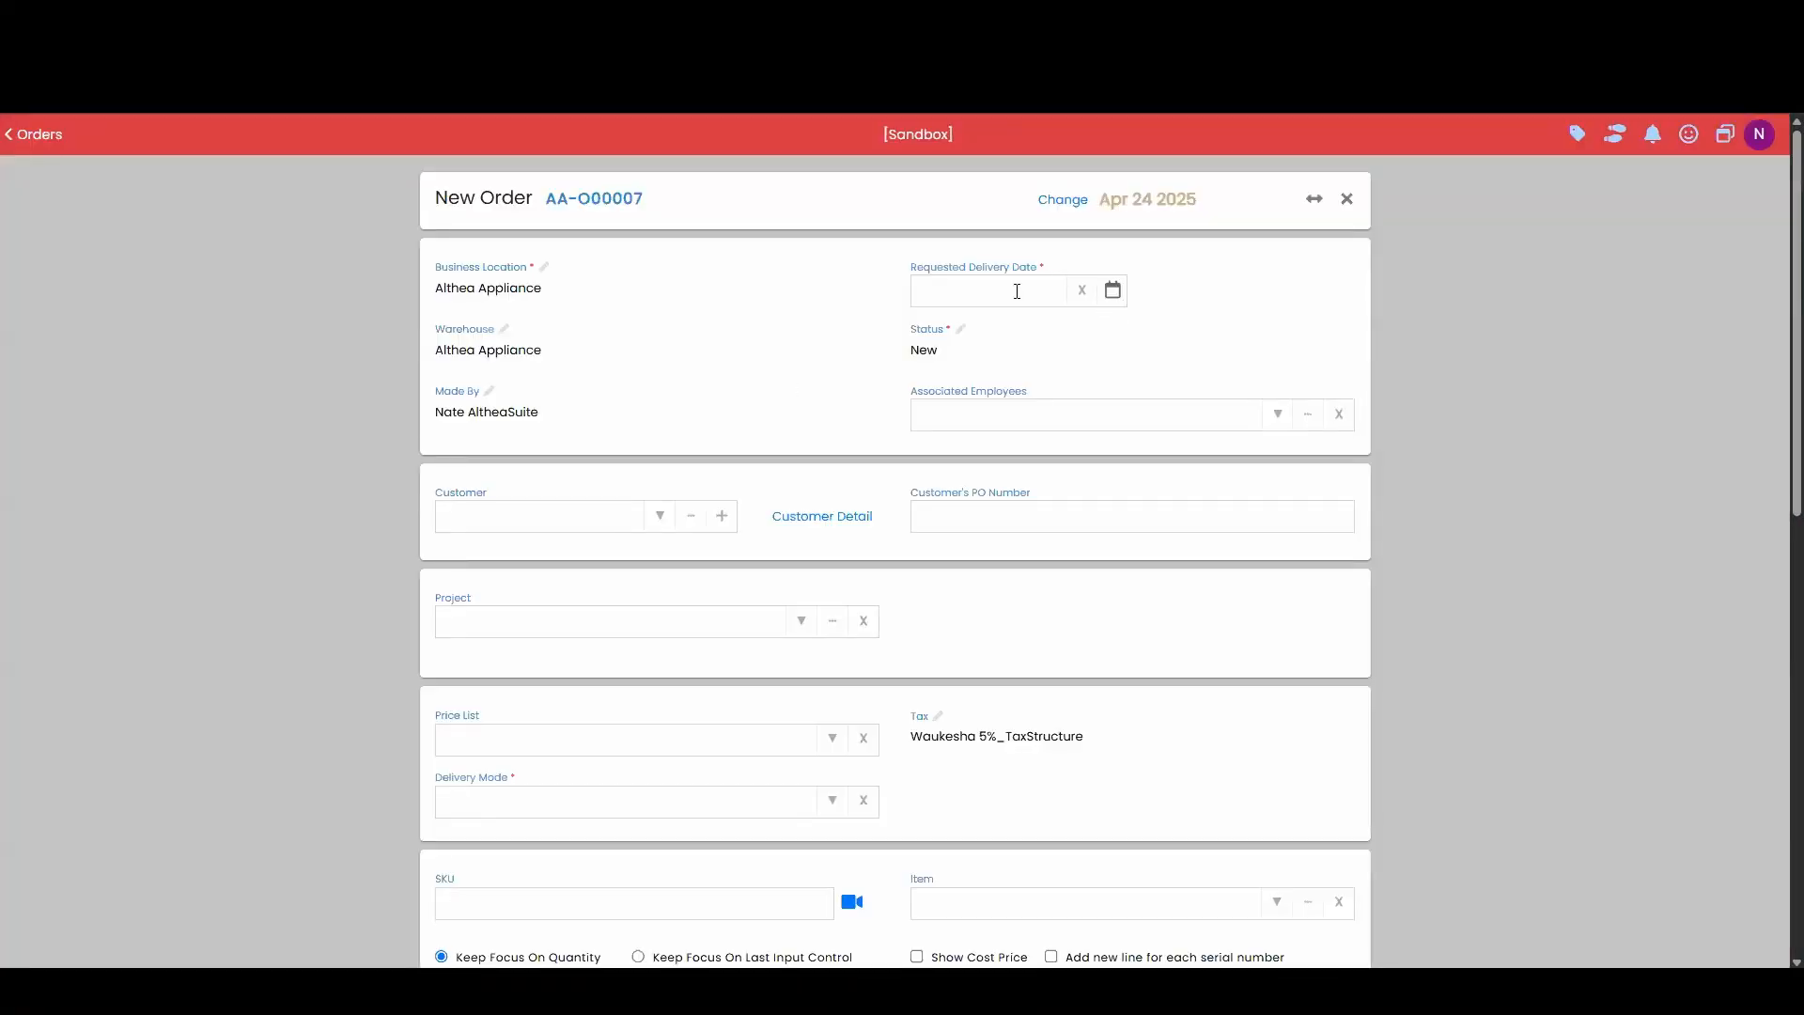
key("ctrl+plus")
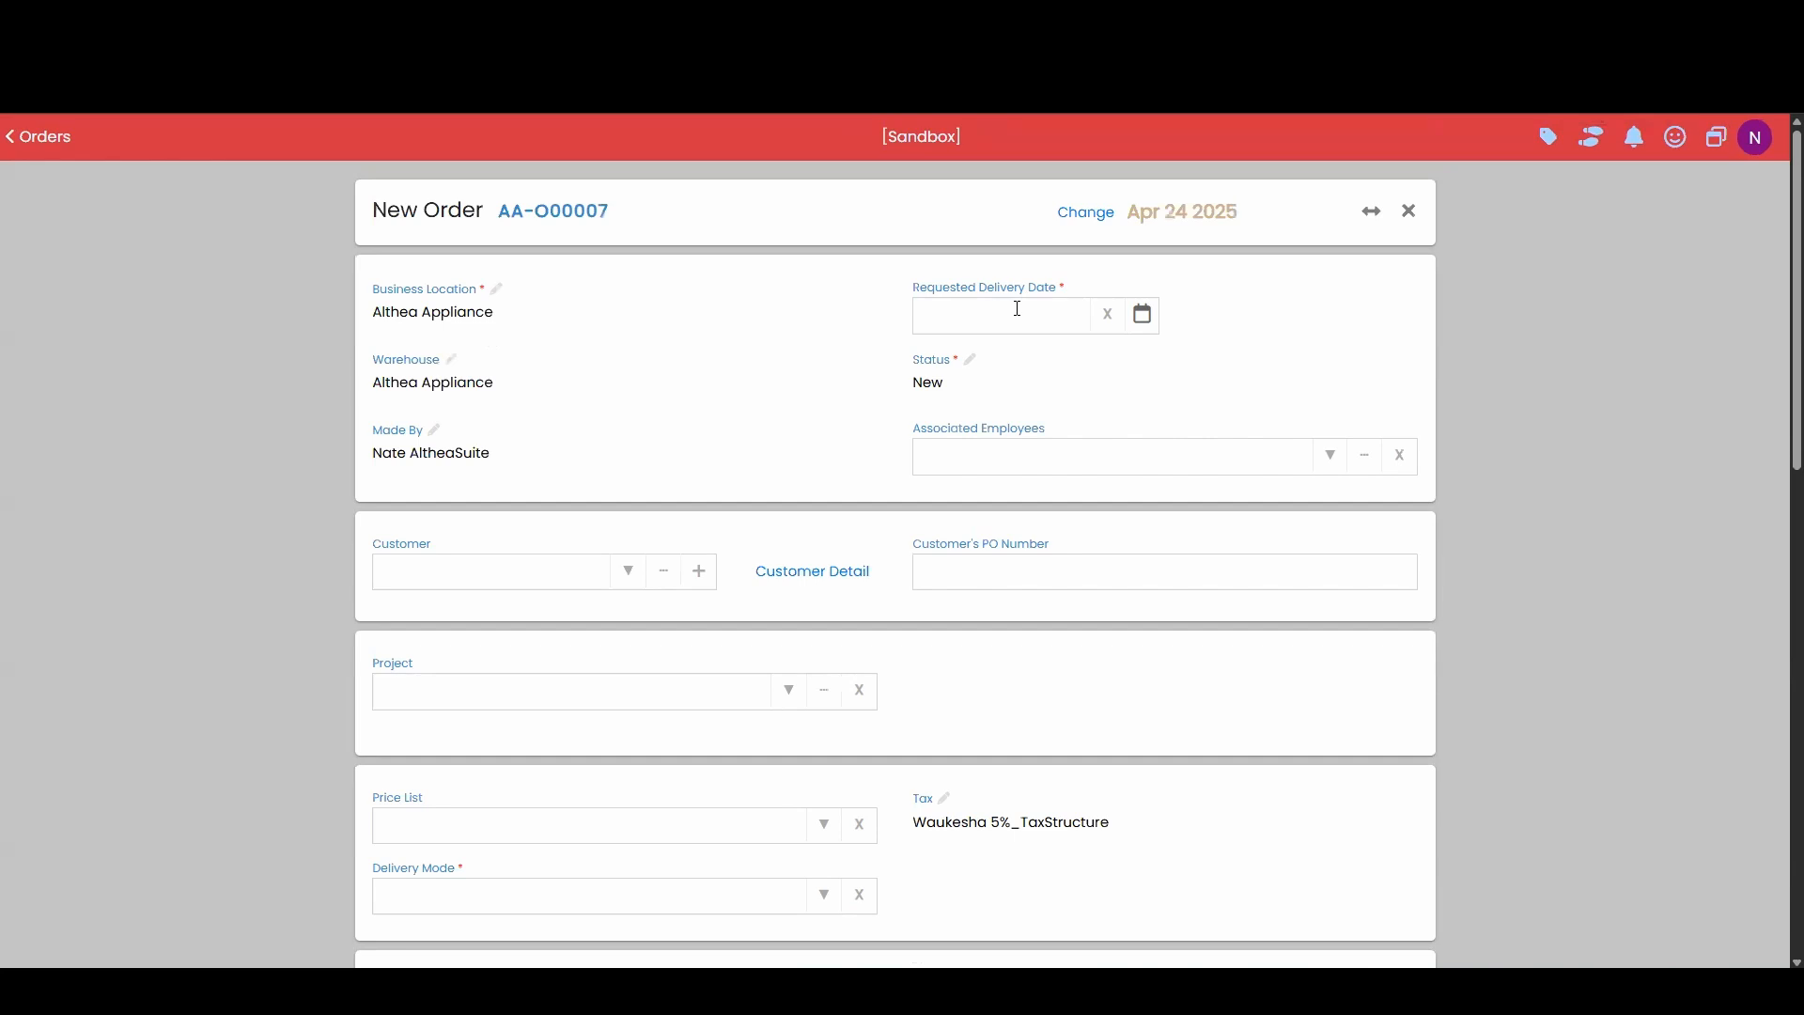
left_click(1018, 308)
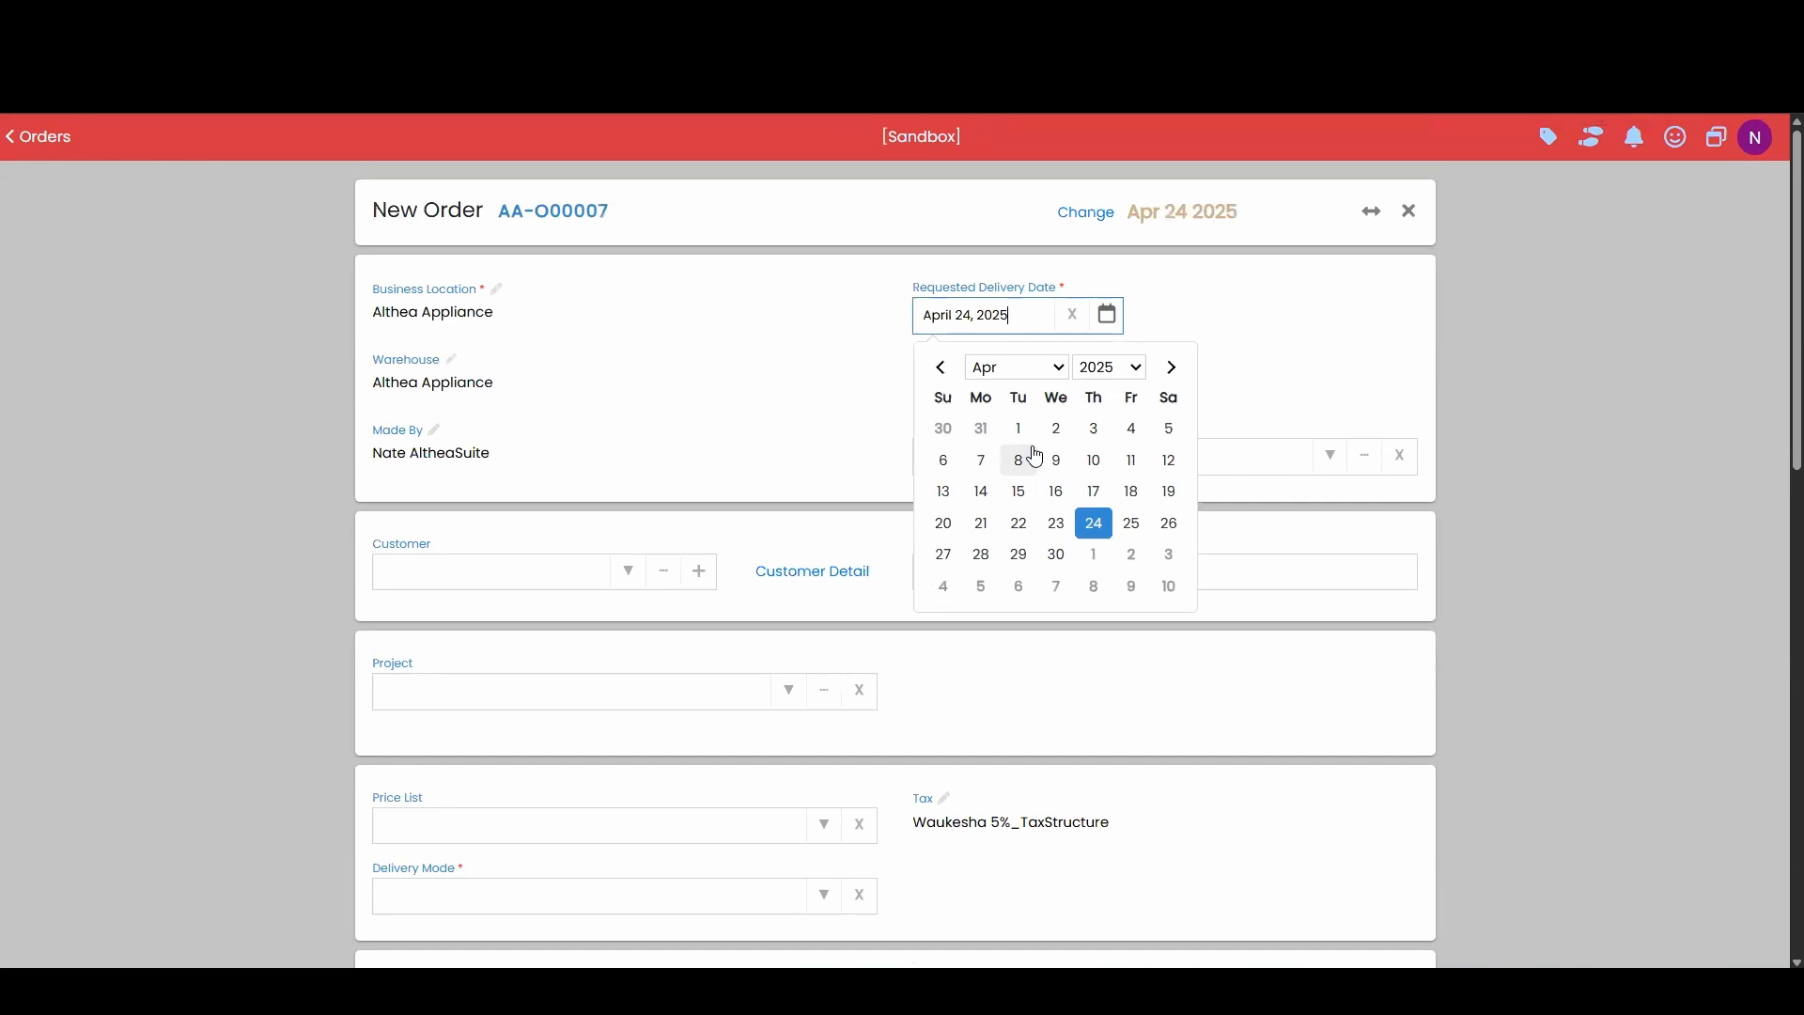
left_click(1096, 557)
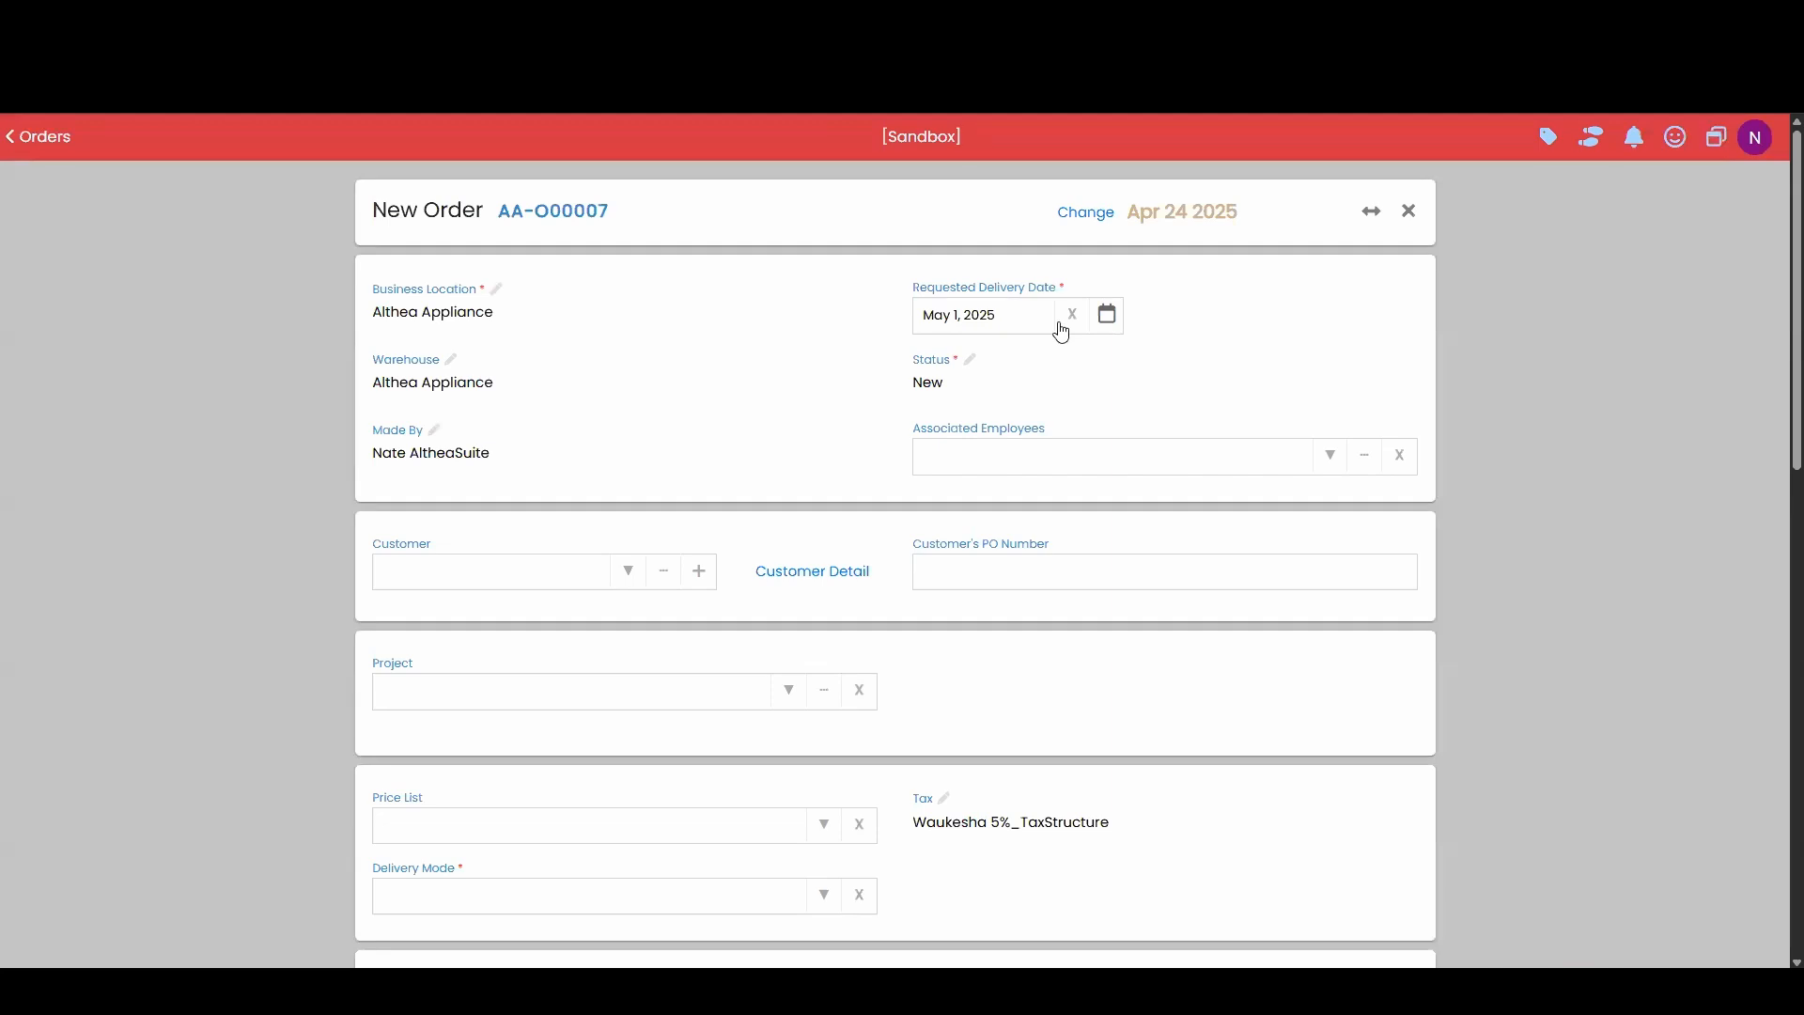
Choose the first customer and set delivery mode to all items delivered with invoice.
left_click(628, 575)
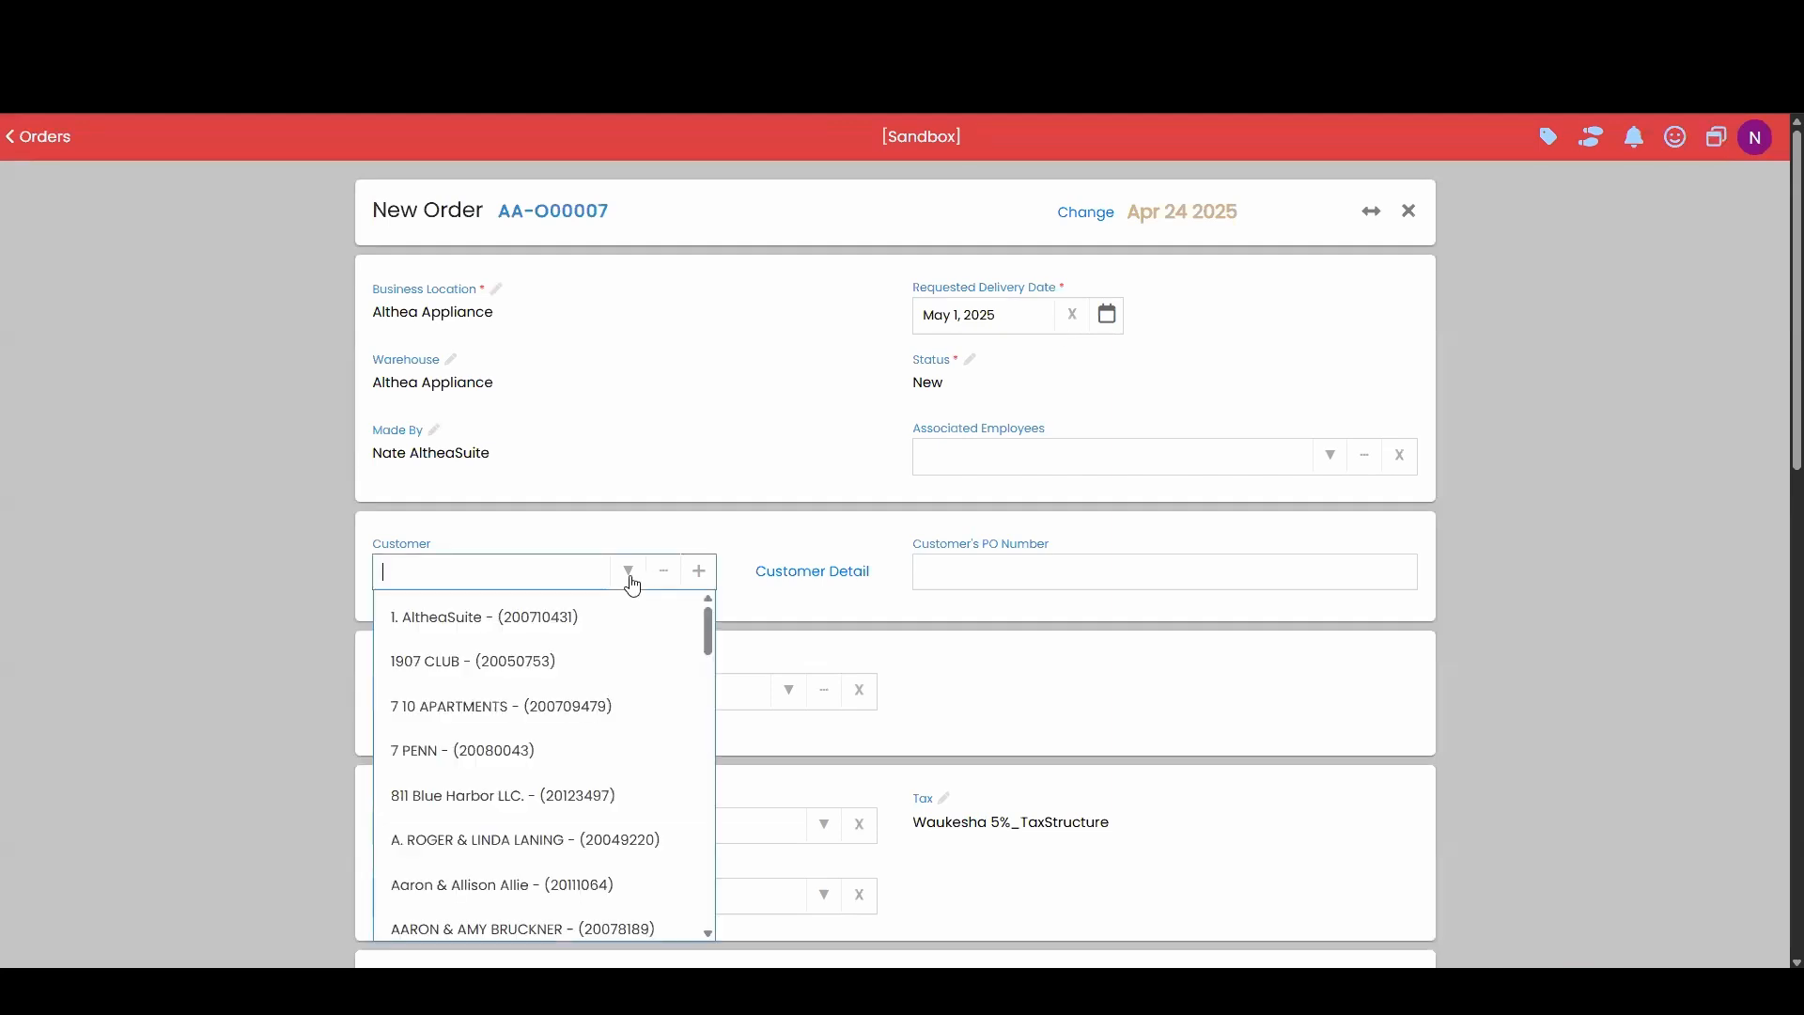
left_click(562, 622)
scroll(1015, 272, "down", 5)
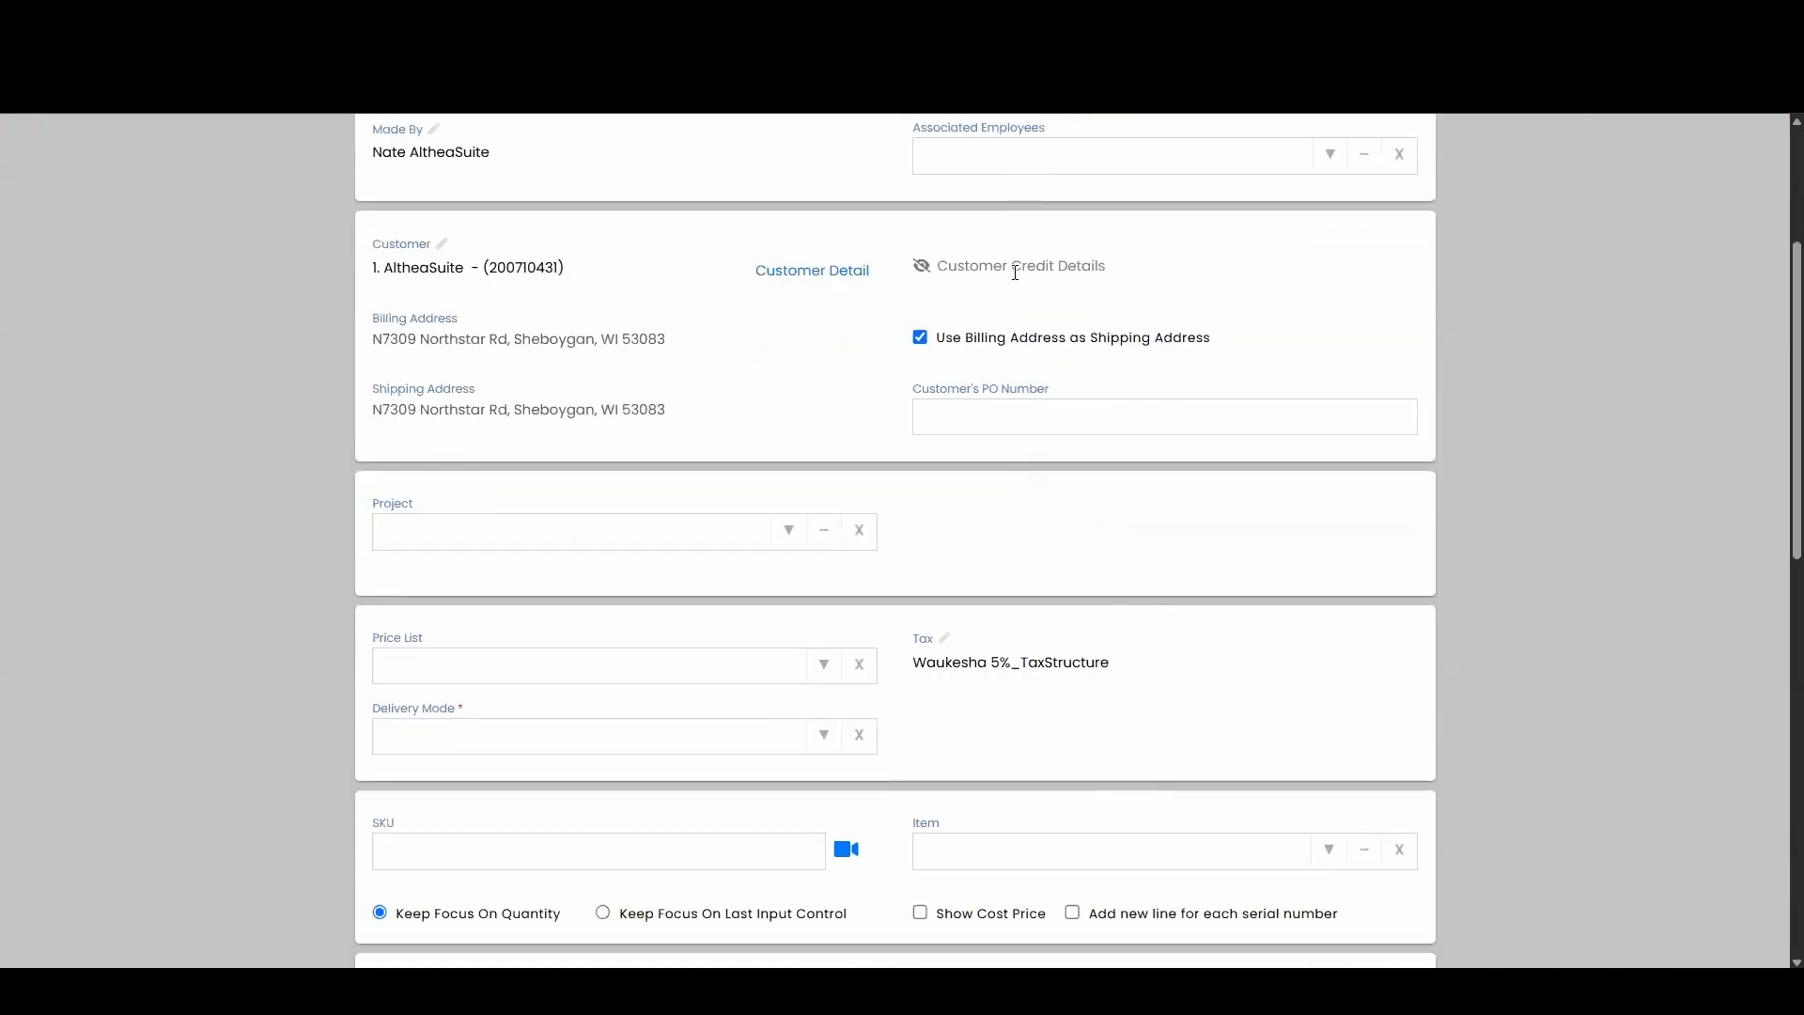
left_click(818, 567)
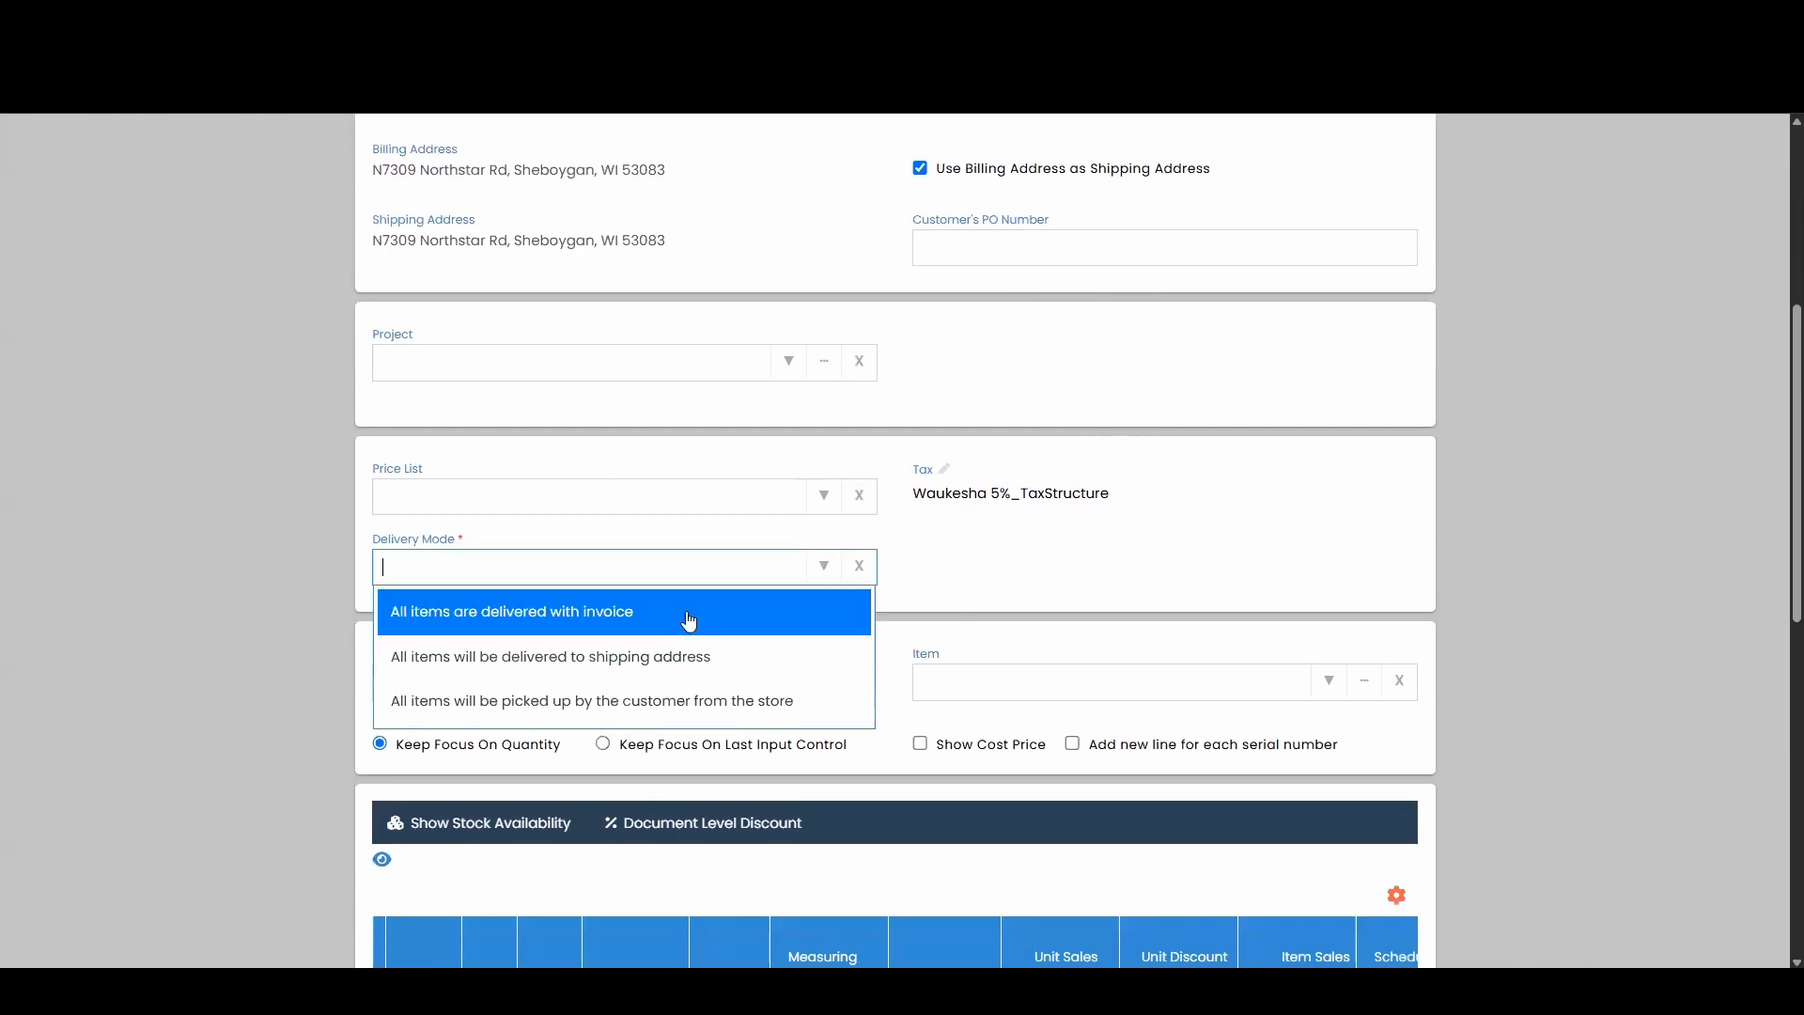
left_click(677, 623)
scroll(1040, 452, "down", 2)
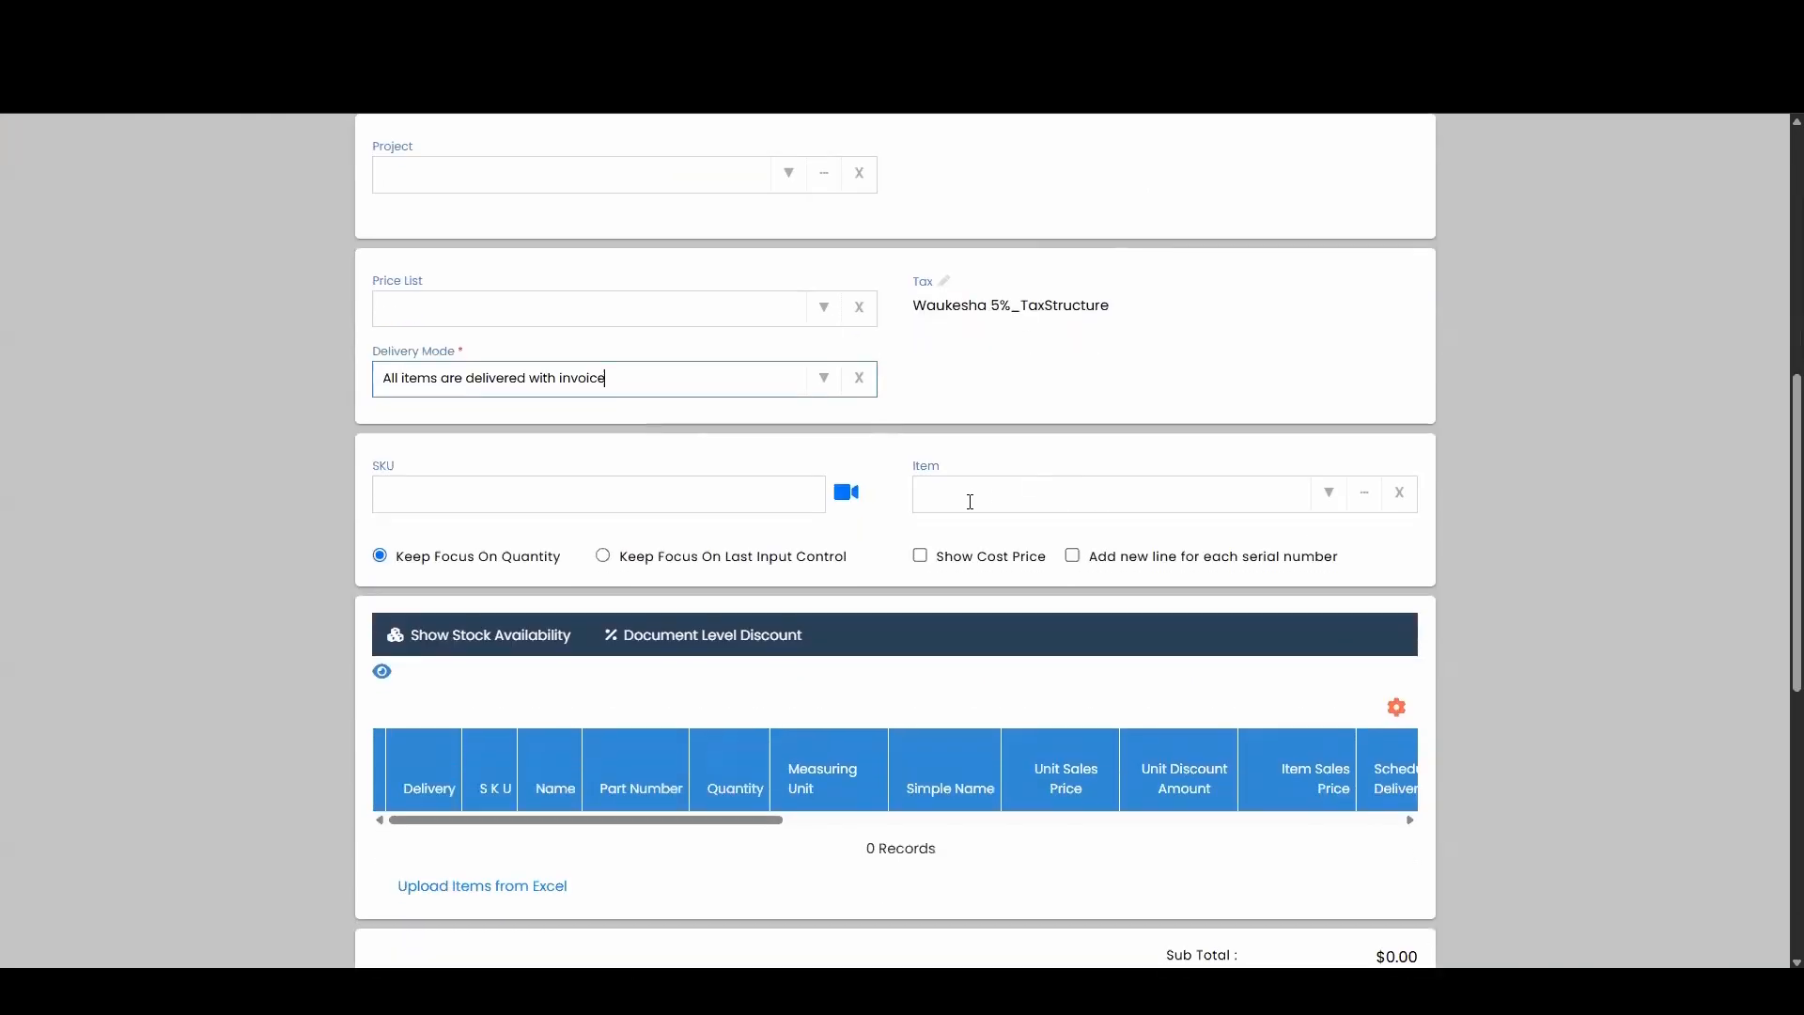
Add the WRF555SDFZ French door refrigerator with no add-ons and No Warranty, then select its line.
left_click(967, 499)
type("WRF555SDFZ")
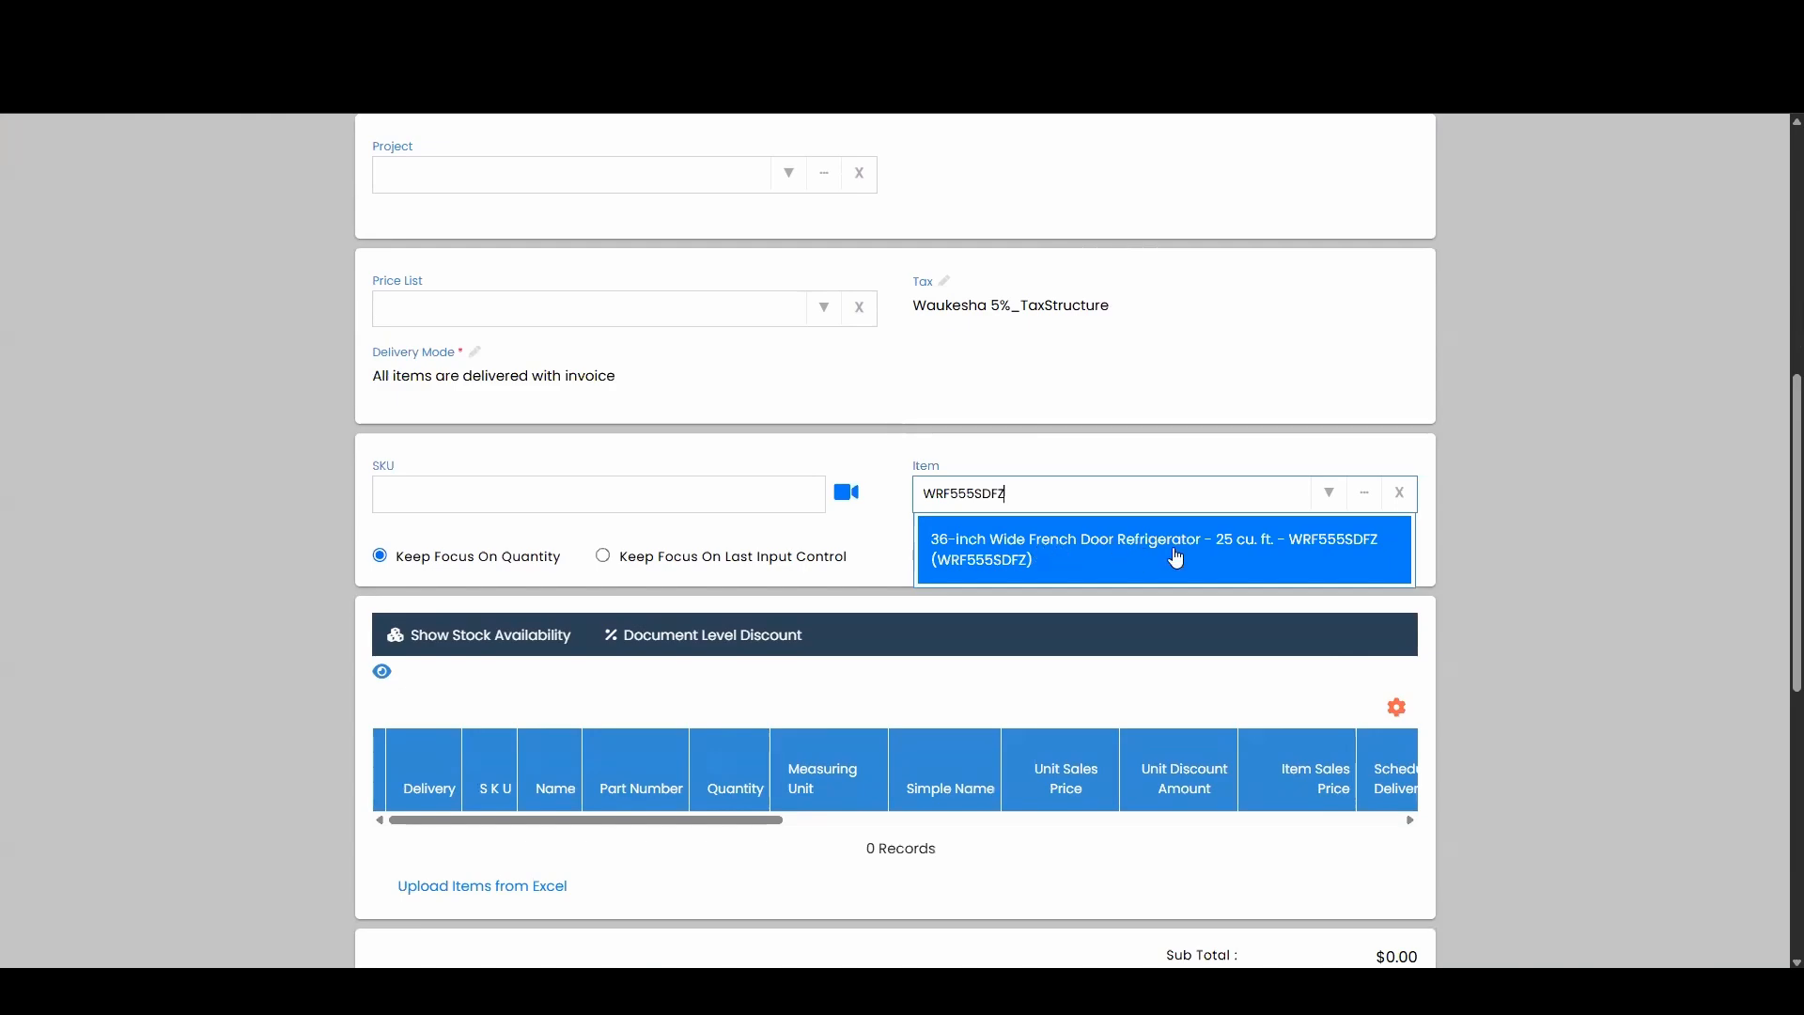
left_click(1175, 557)
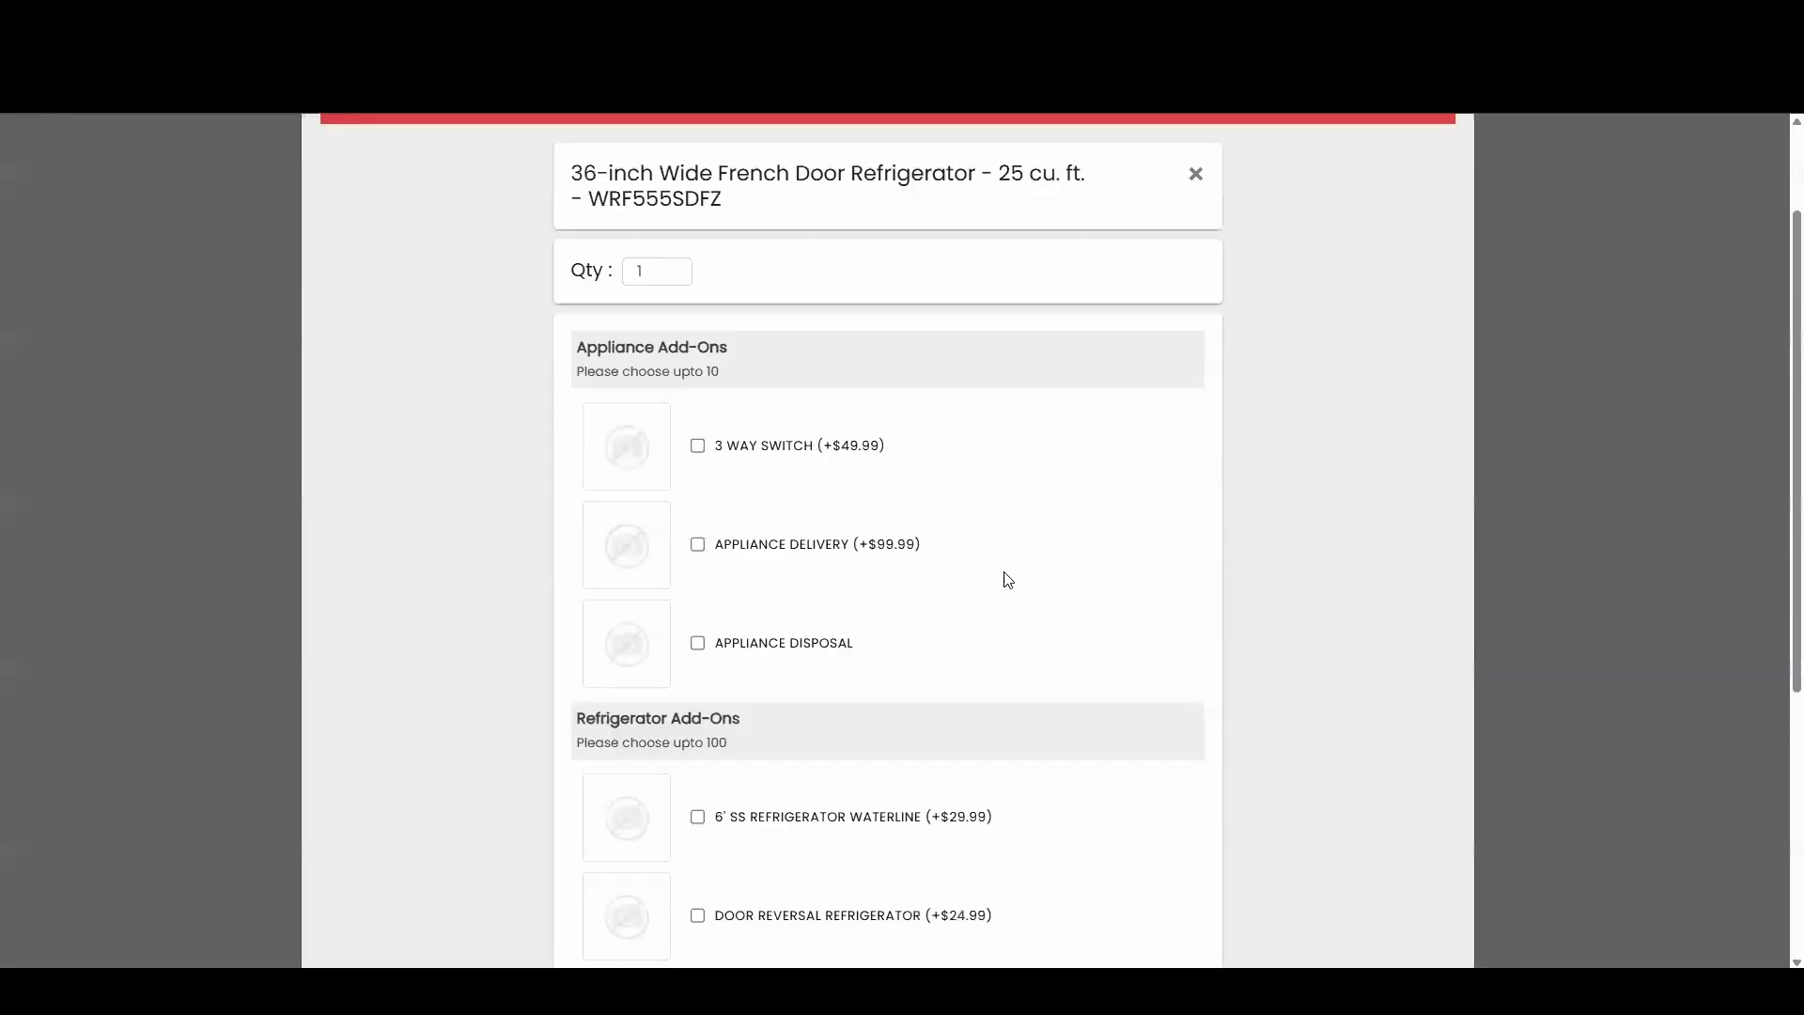
scroll(1005, 583, "down", 4)
left_click(1178, 855)
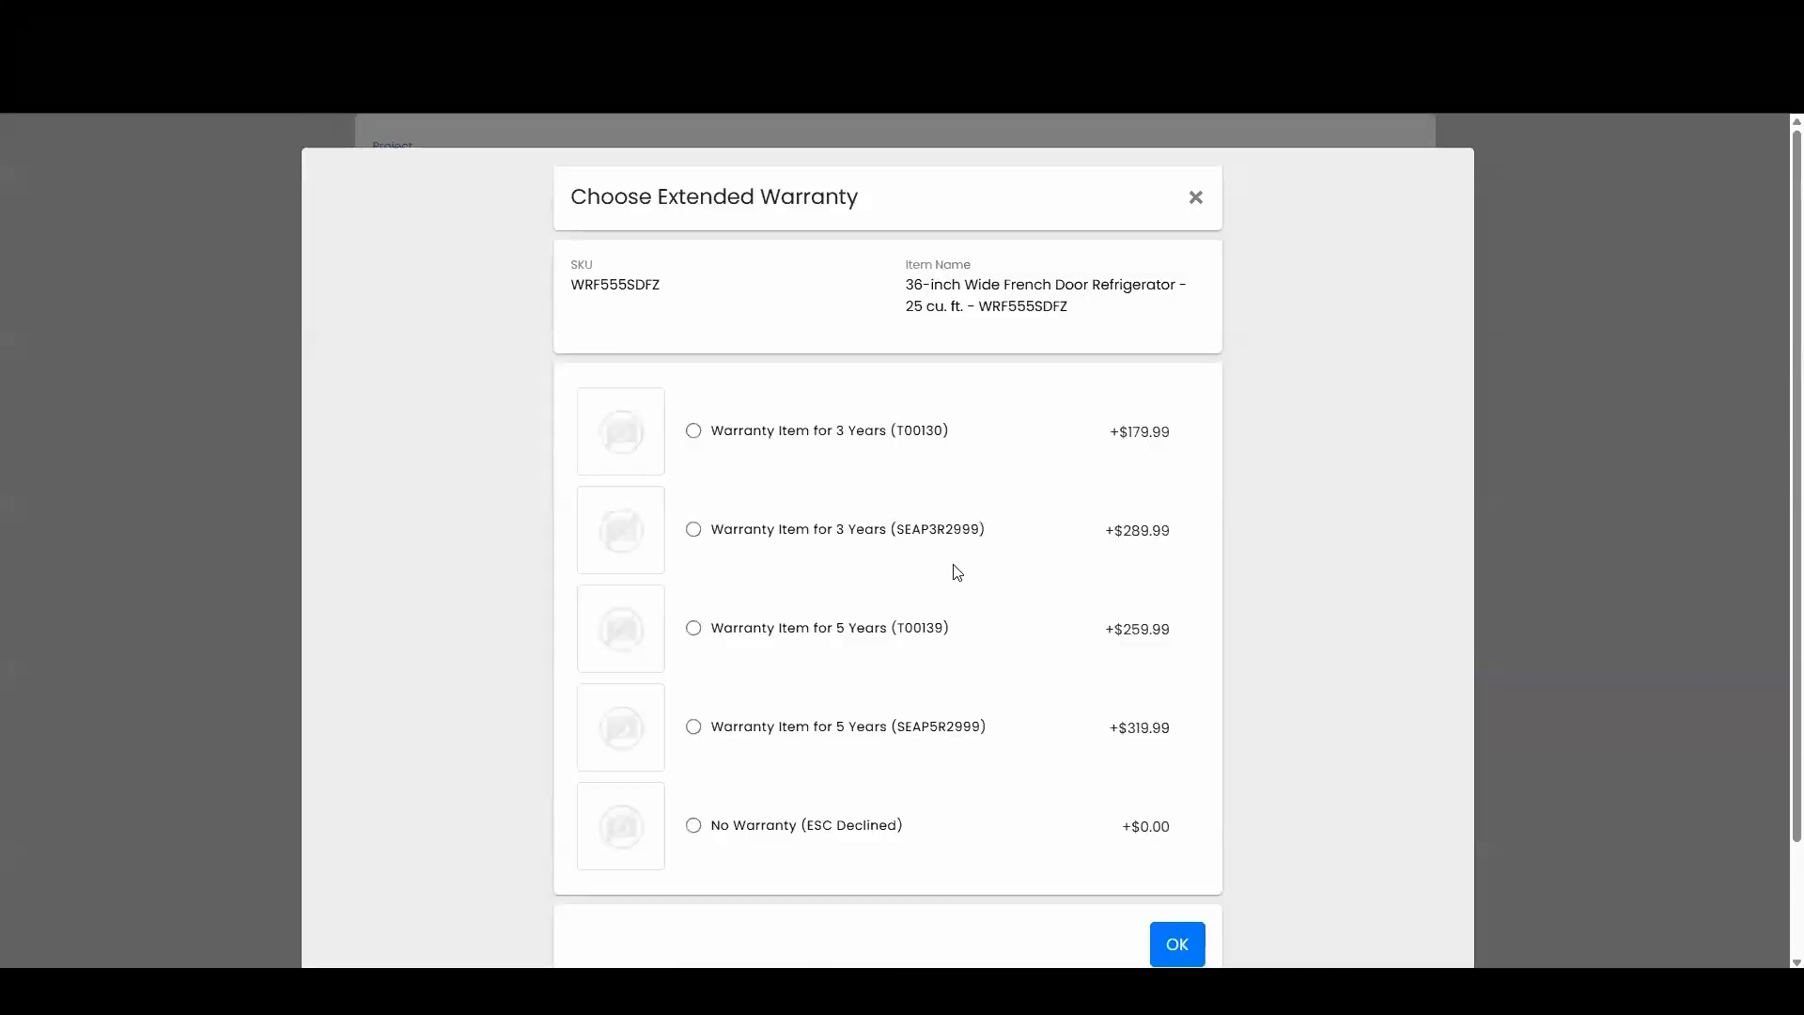
left_click(823, 827)
left_click(1182, 943)
scroll(1142, 472, "down", 2)
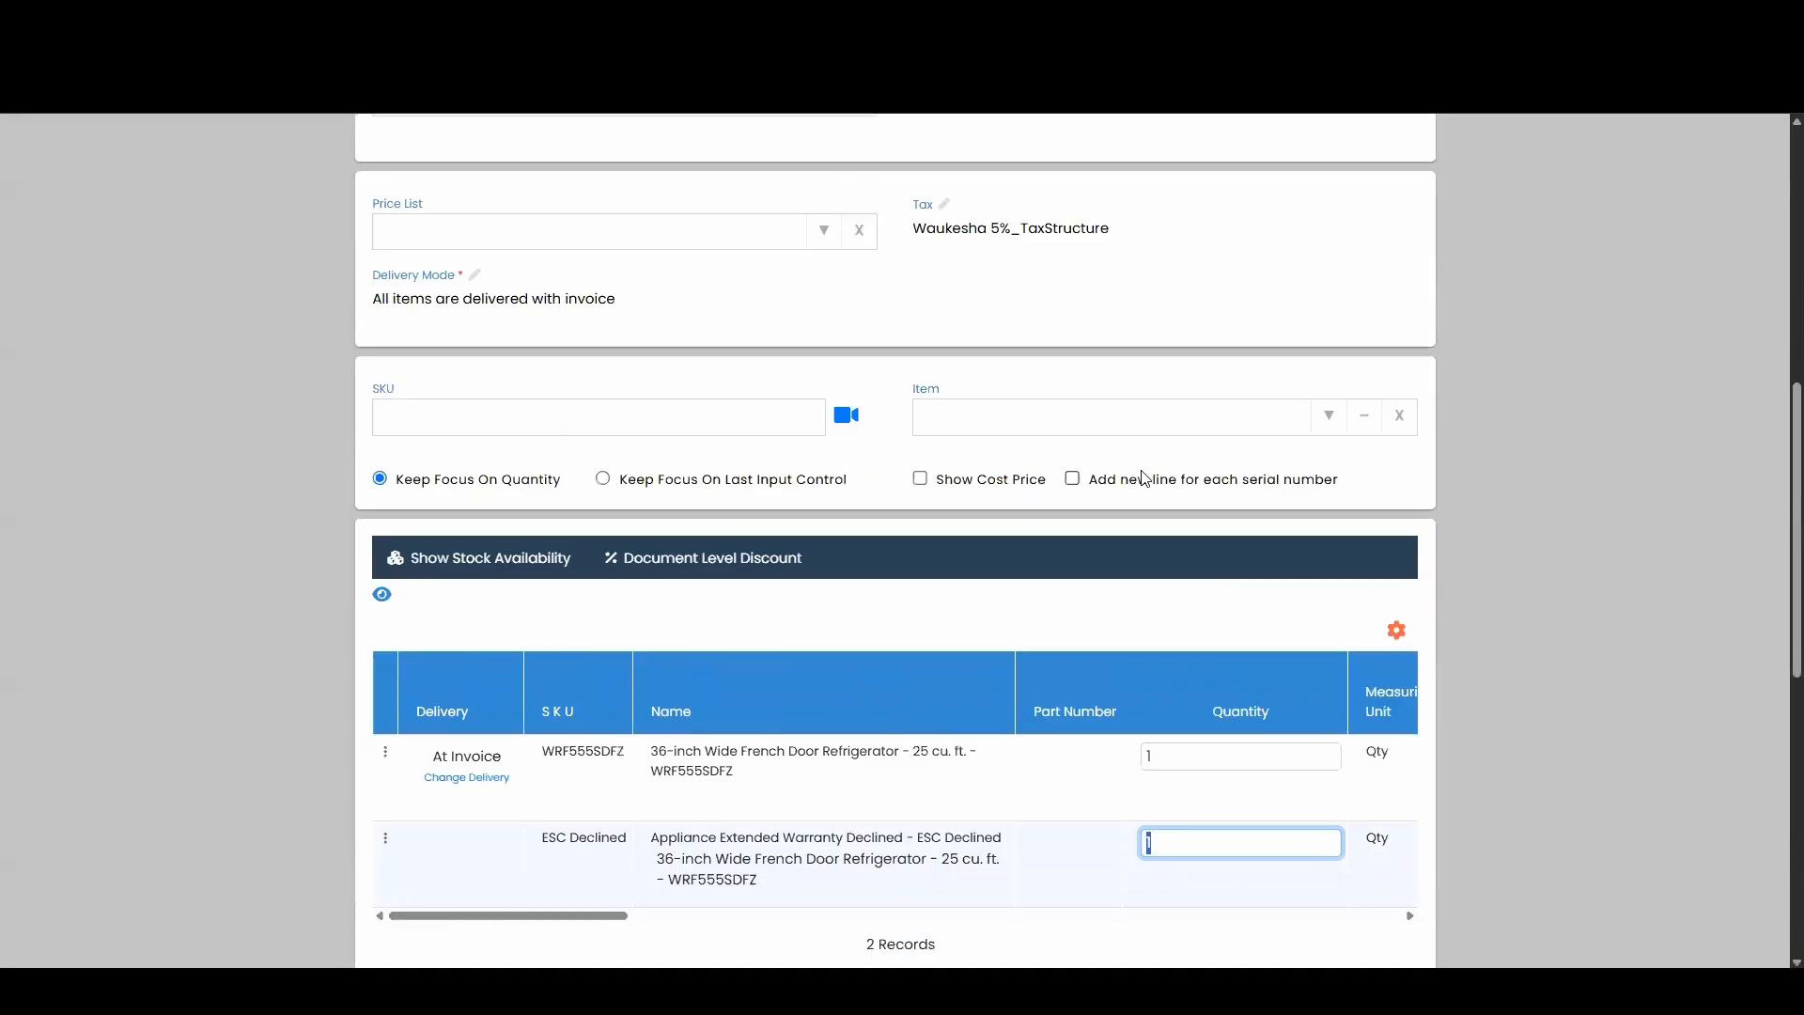
left_click(919, 671)
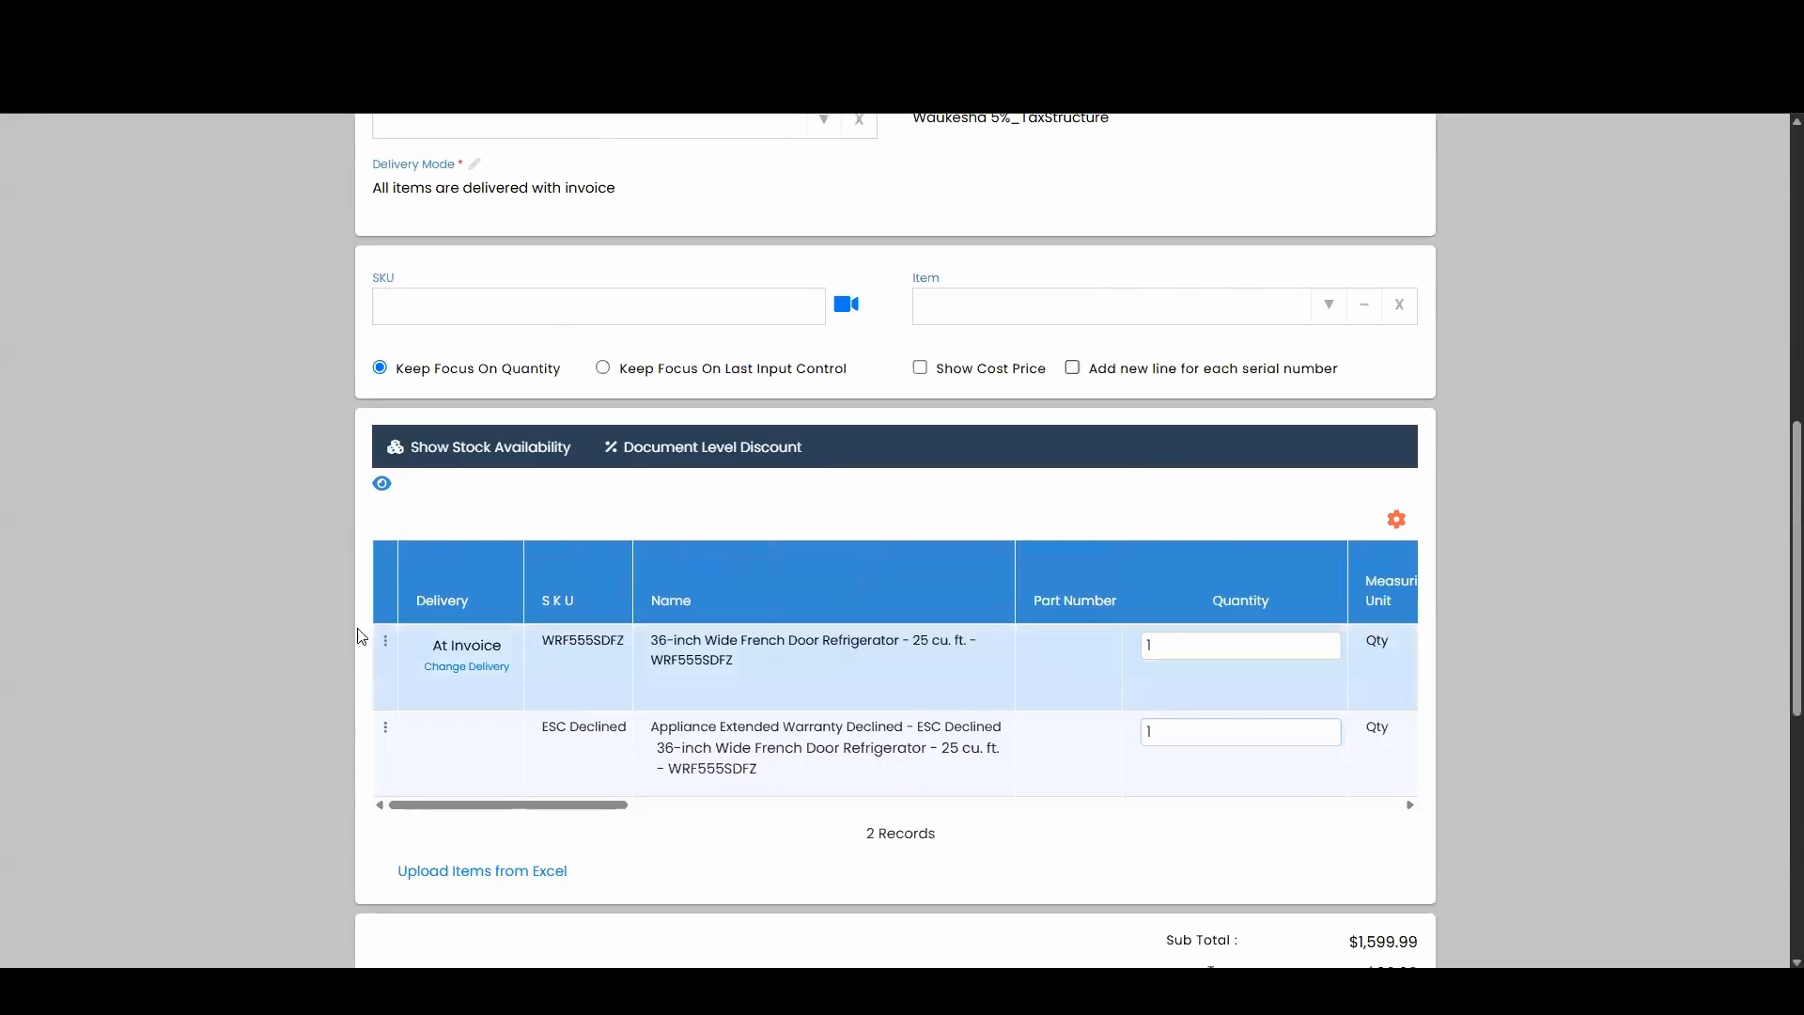
left_click(384, 640)
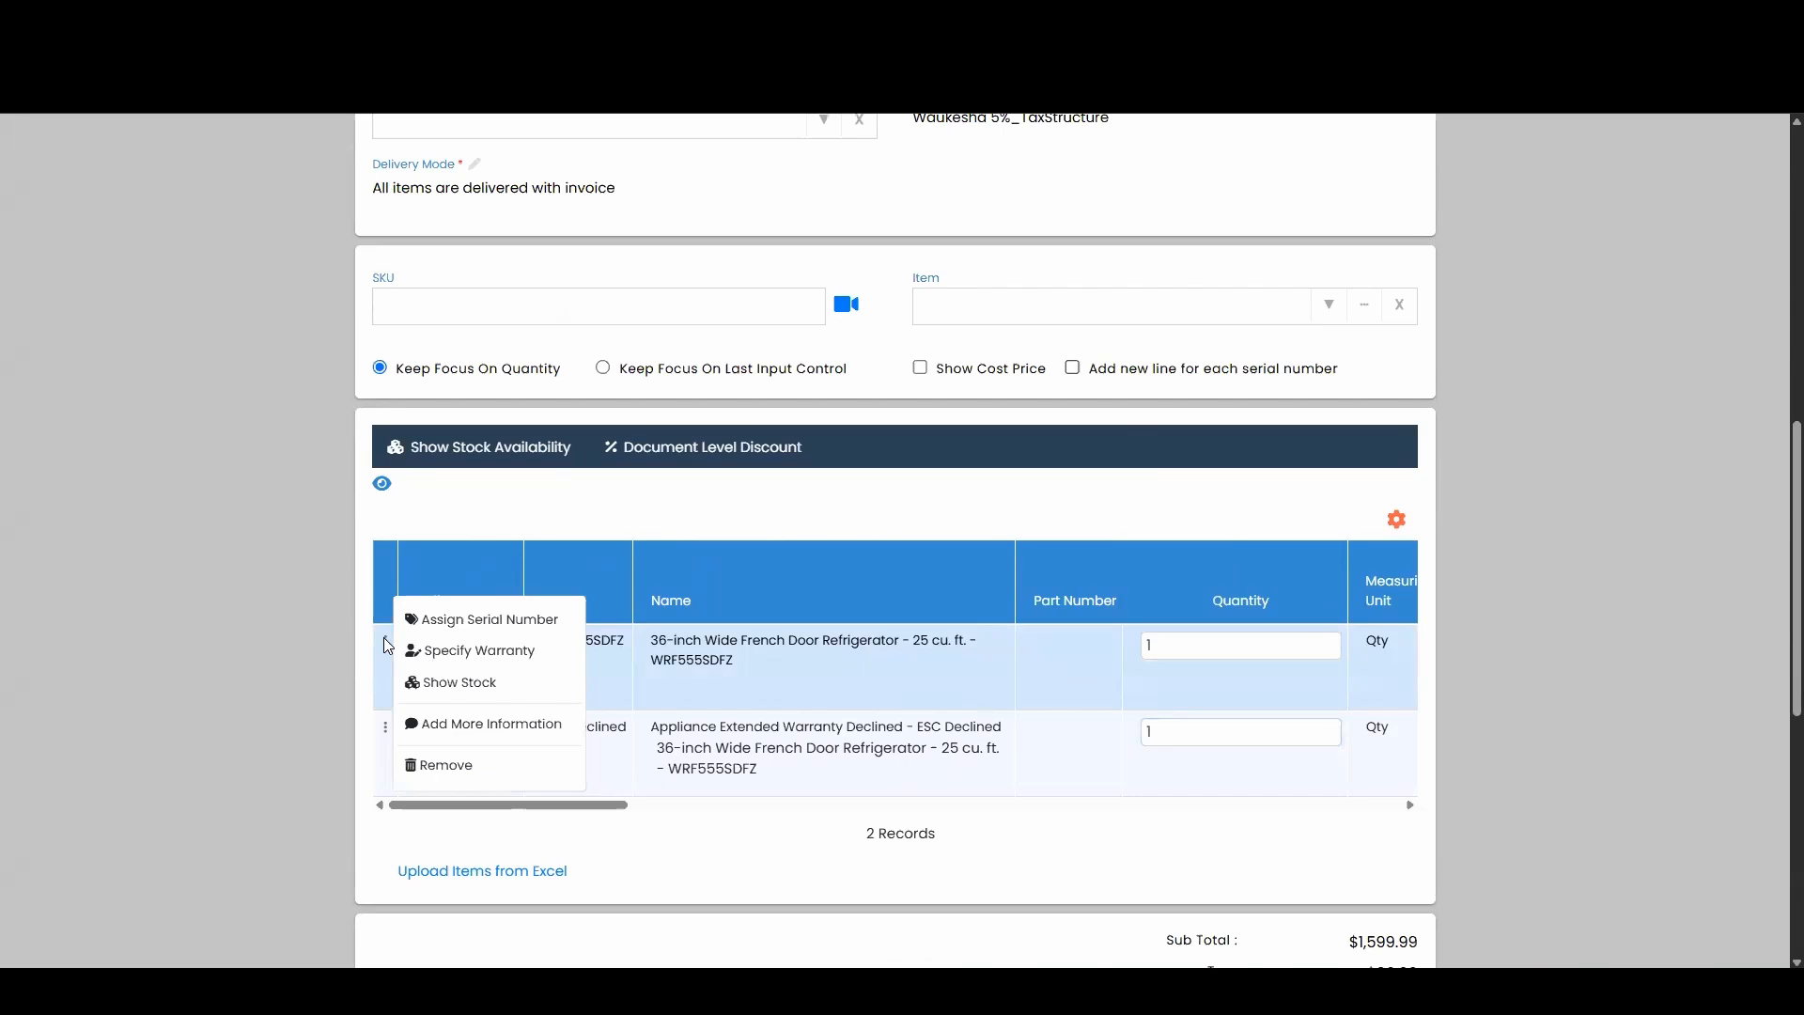
left_click(488, 681)
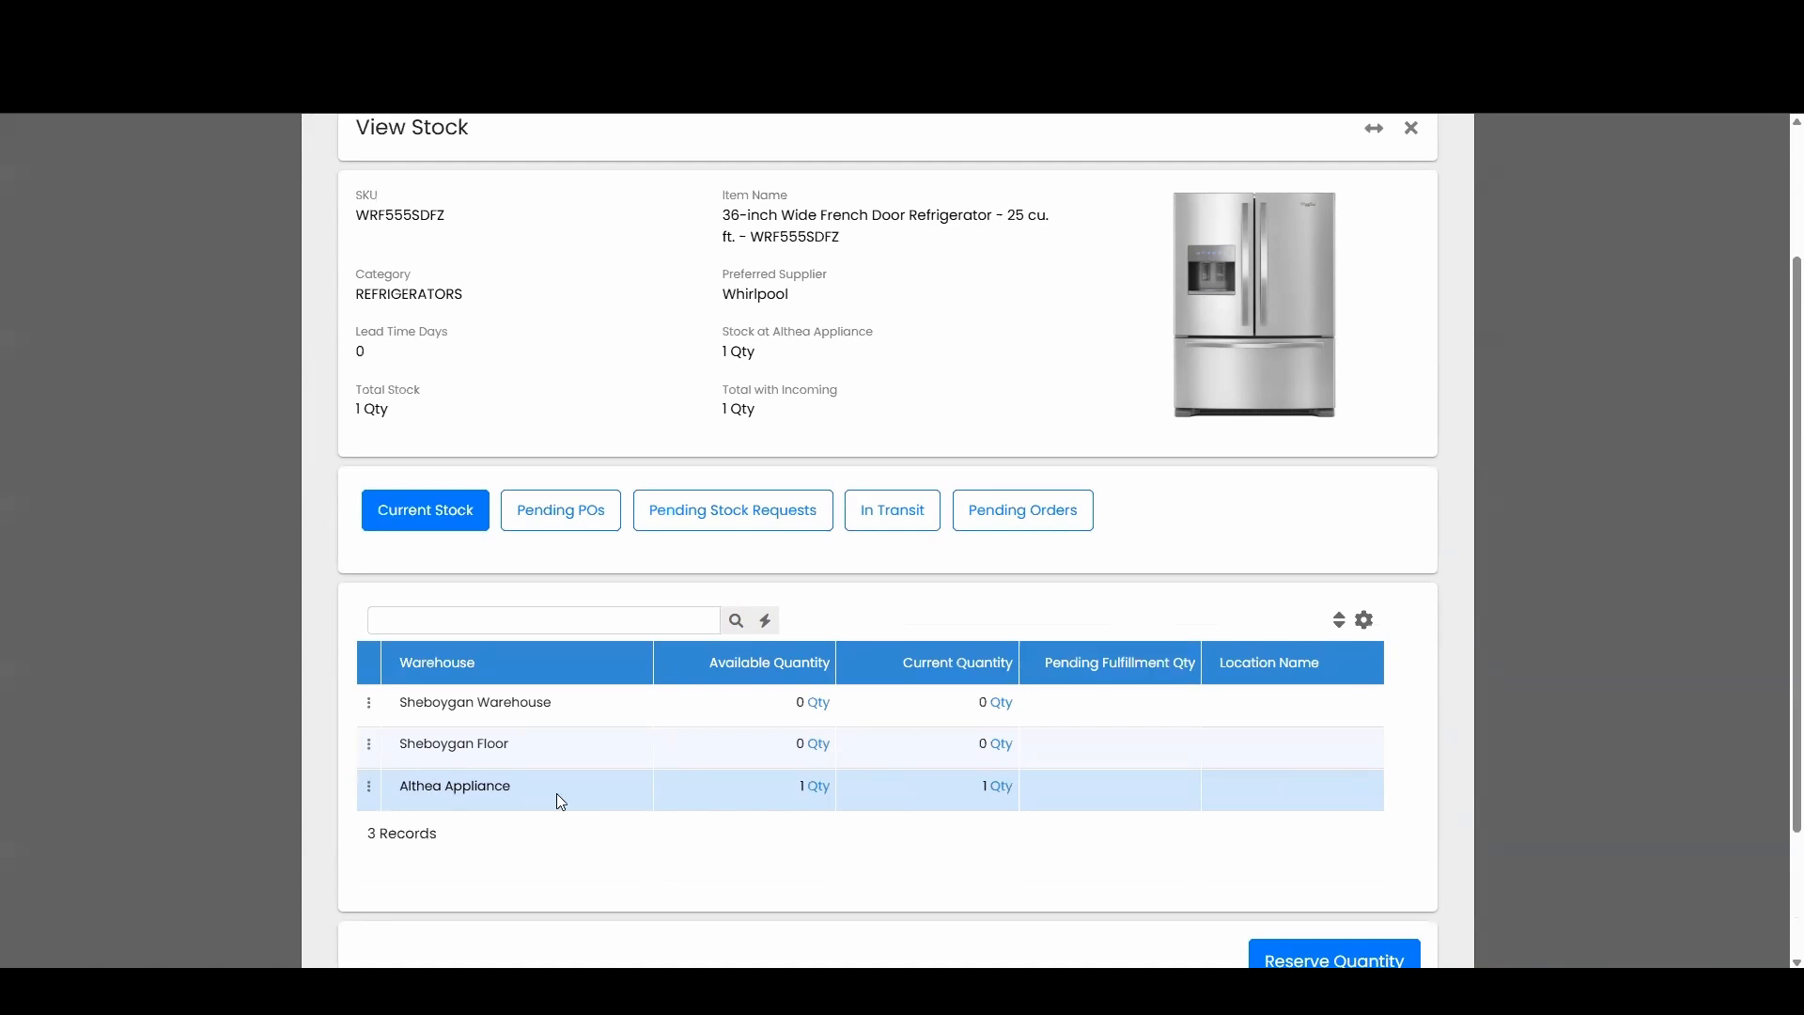
scroll(1467, 254, "up", 3)
left_click(1443, 186)
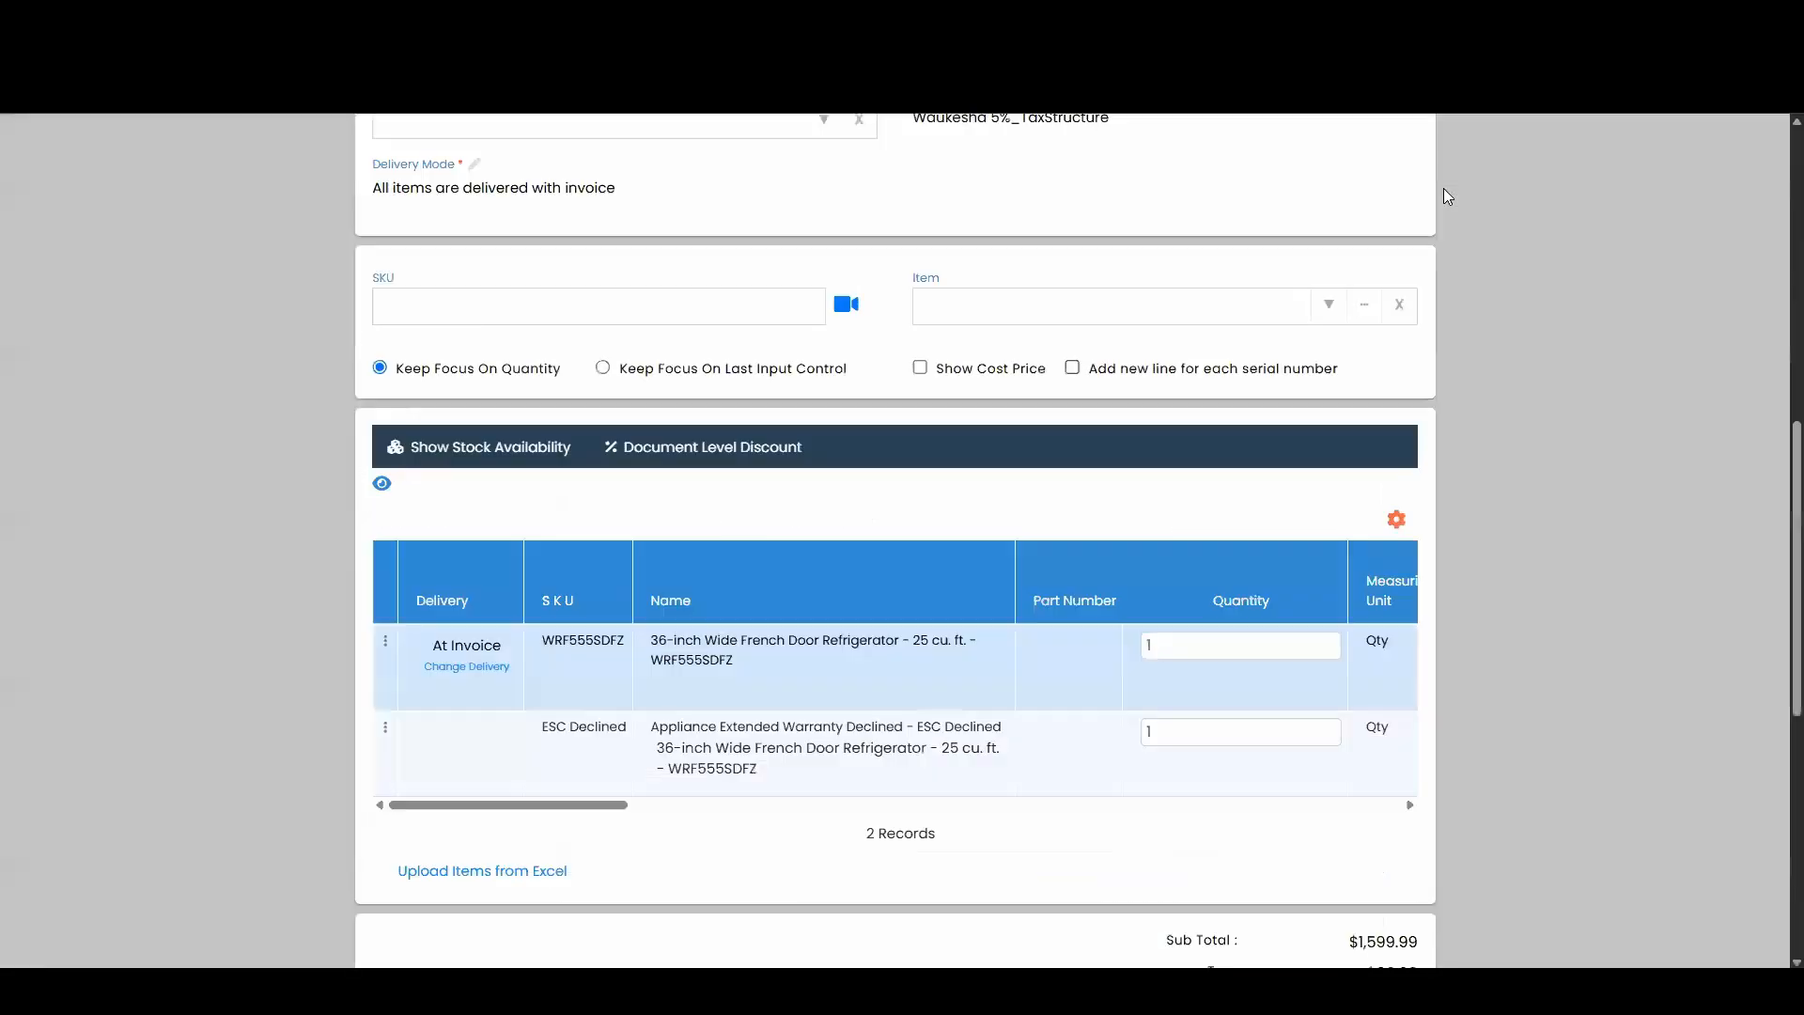
scroll(979, 314, "up", 8)
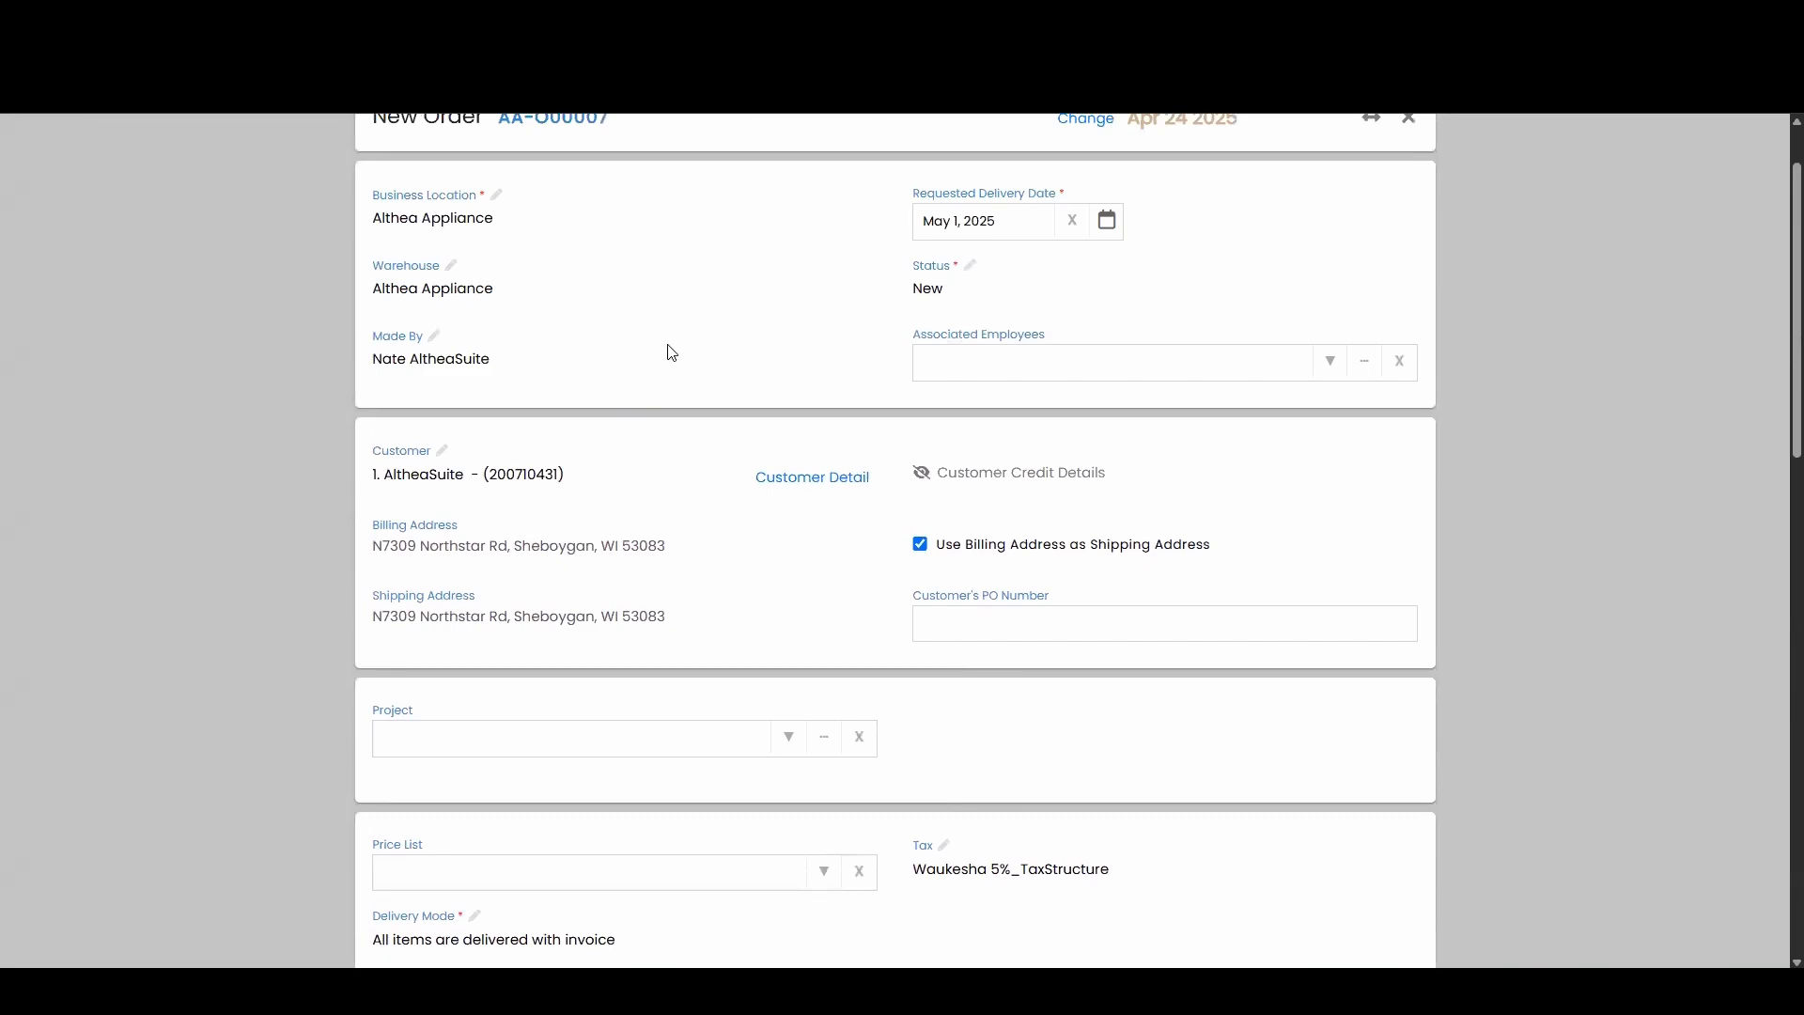
scroll(671, 352, "down", 8)
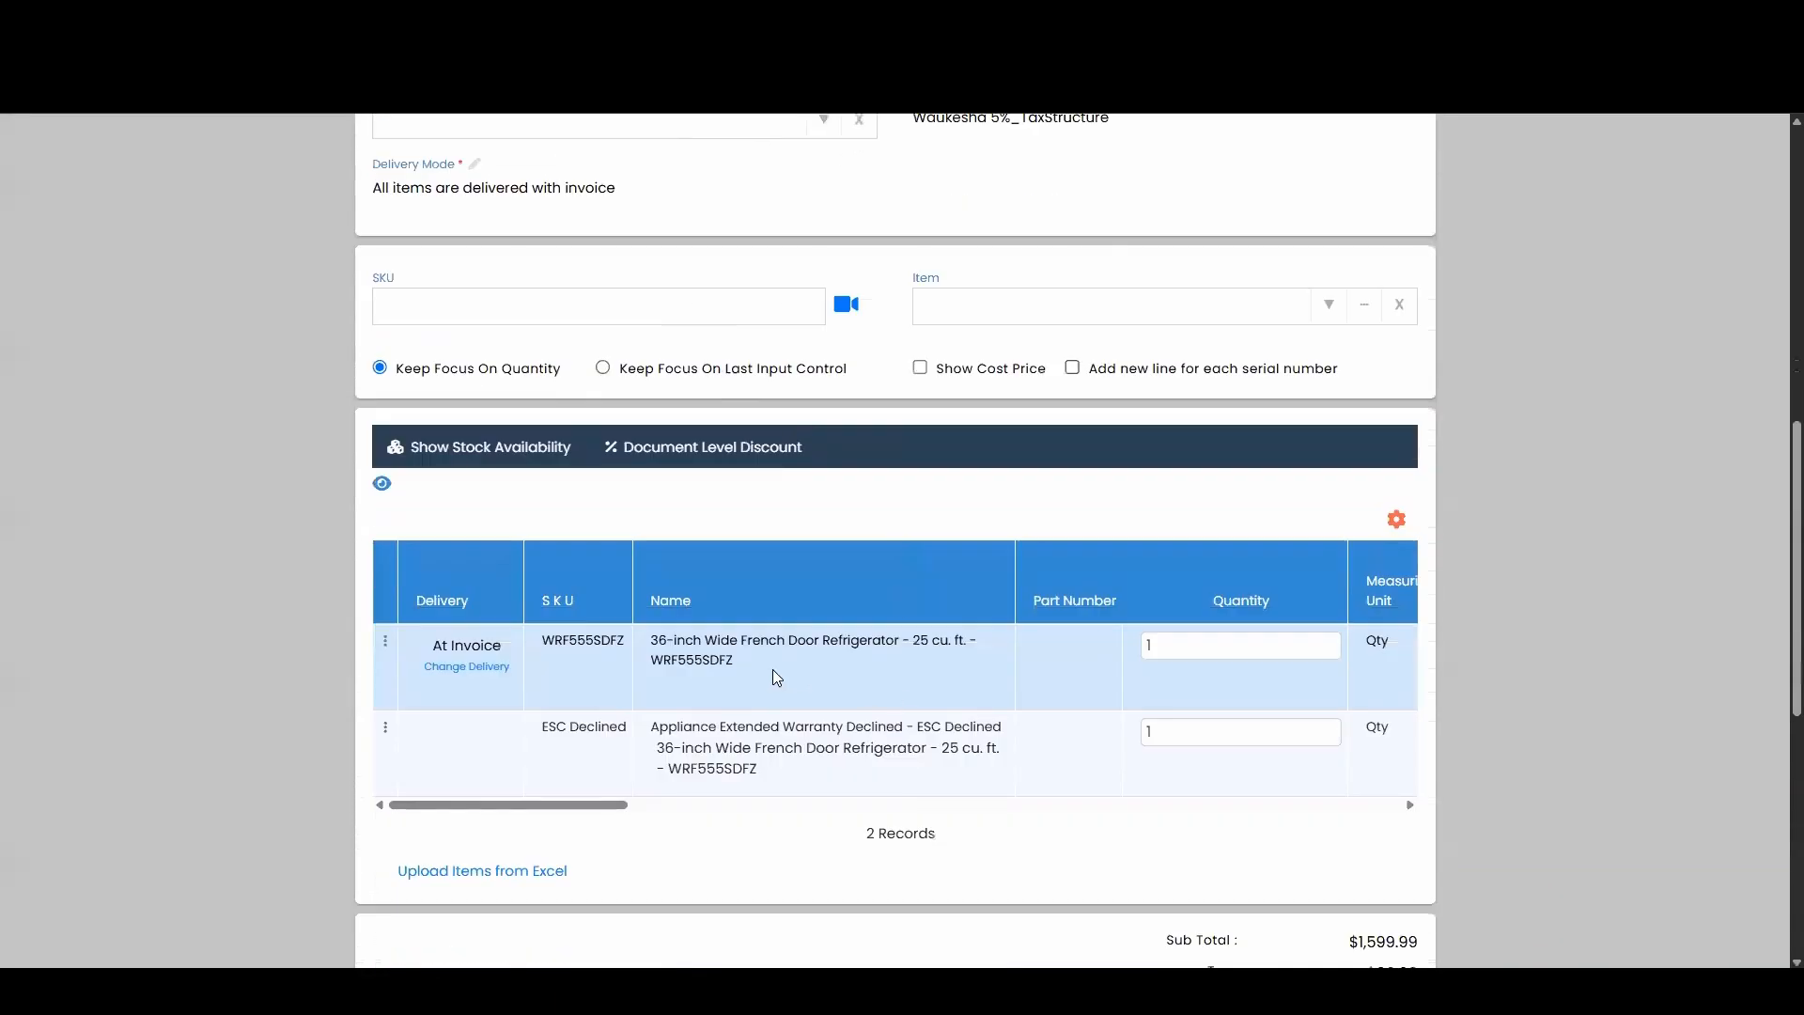
scroll(773, 669, "right", 5)
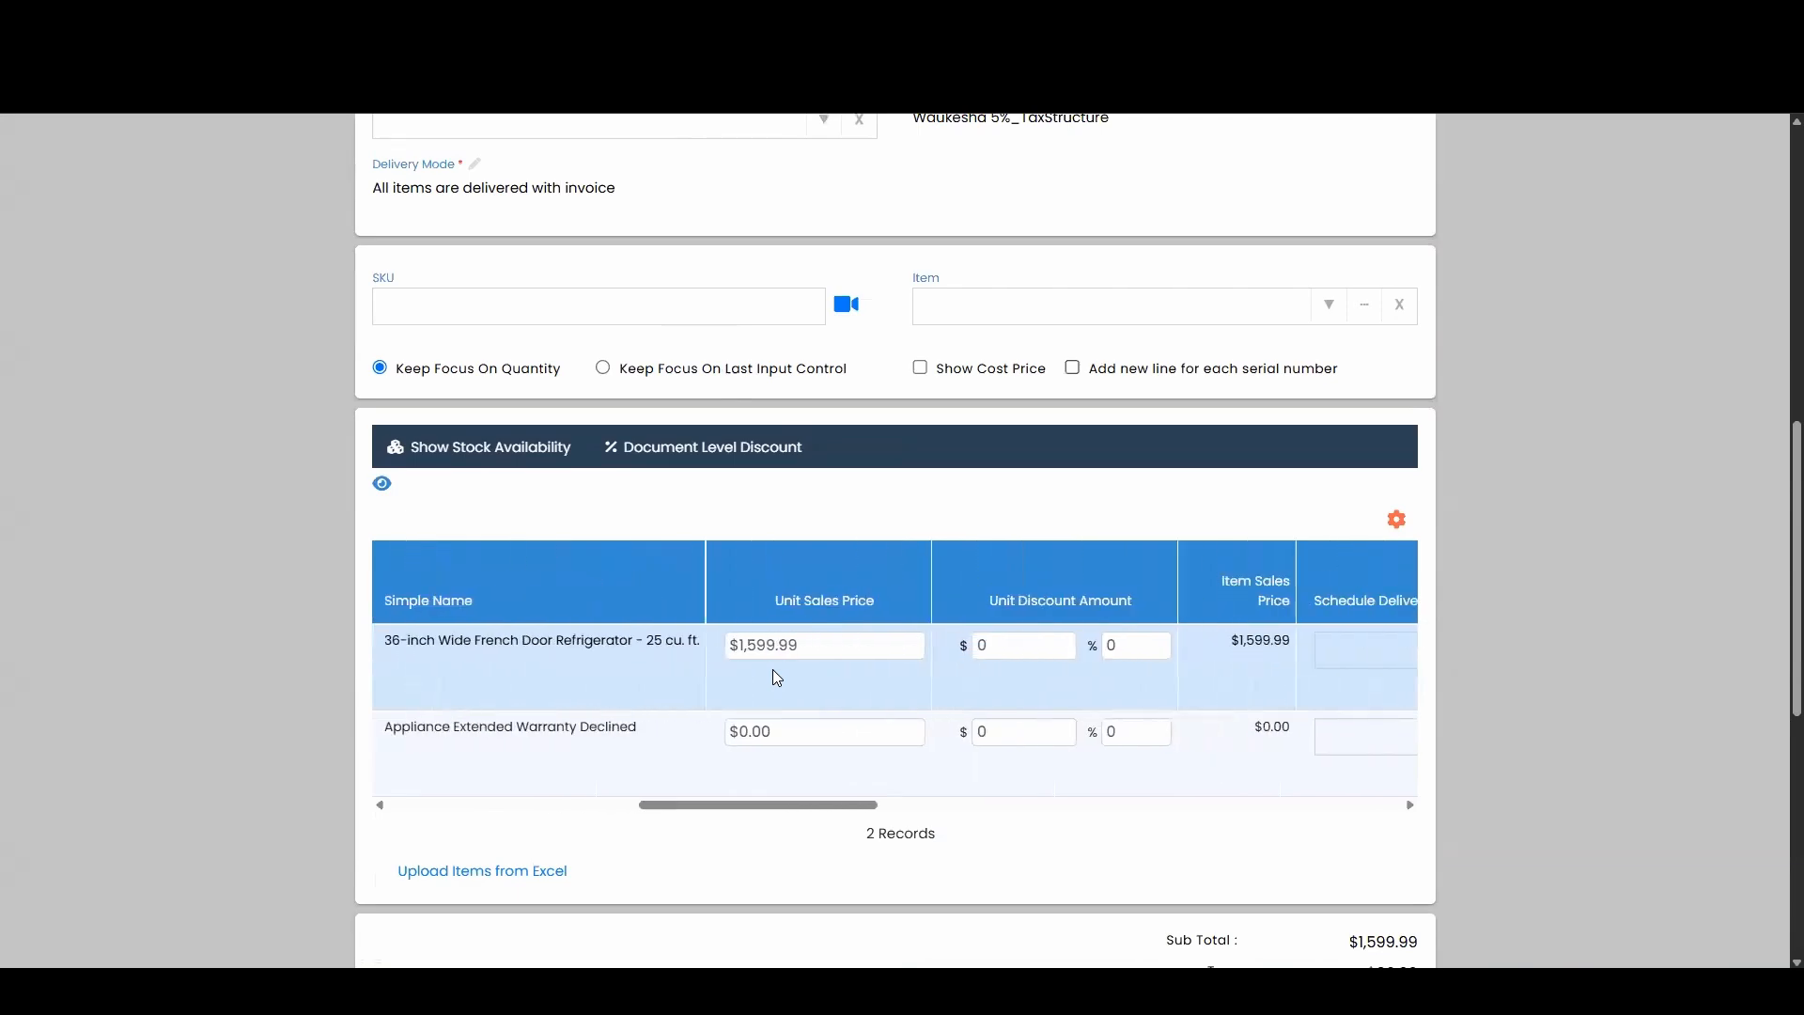
scroll(772, 669, "right", 5)
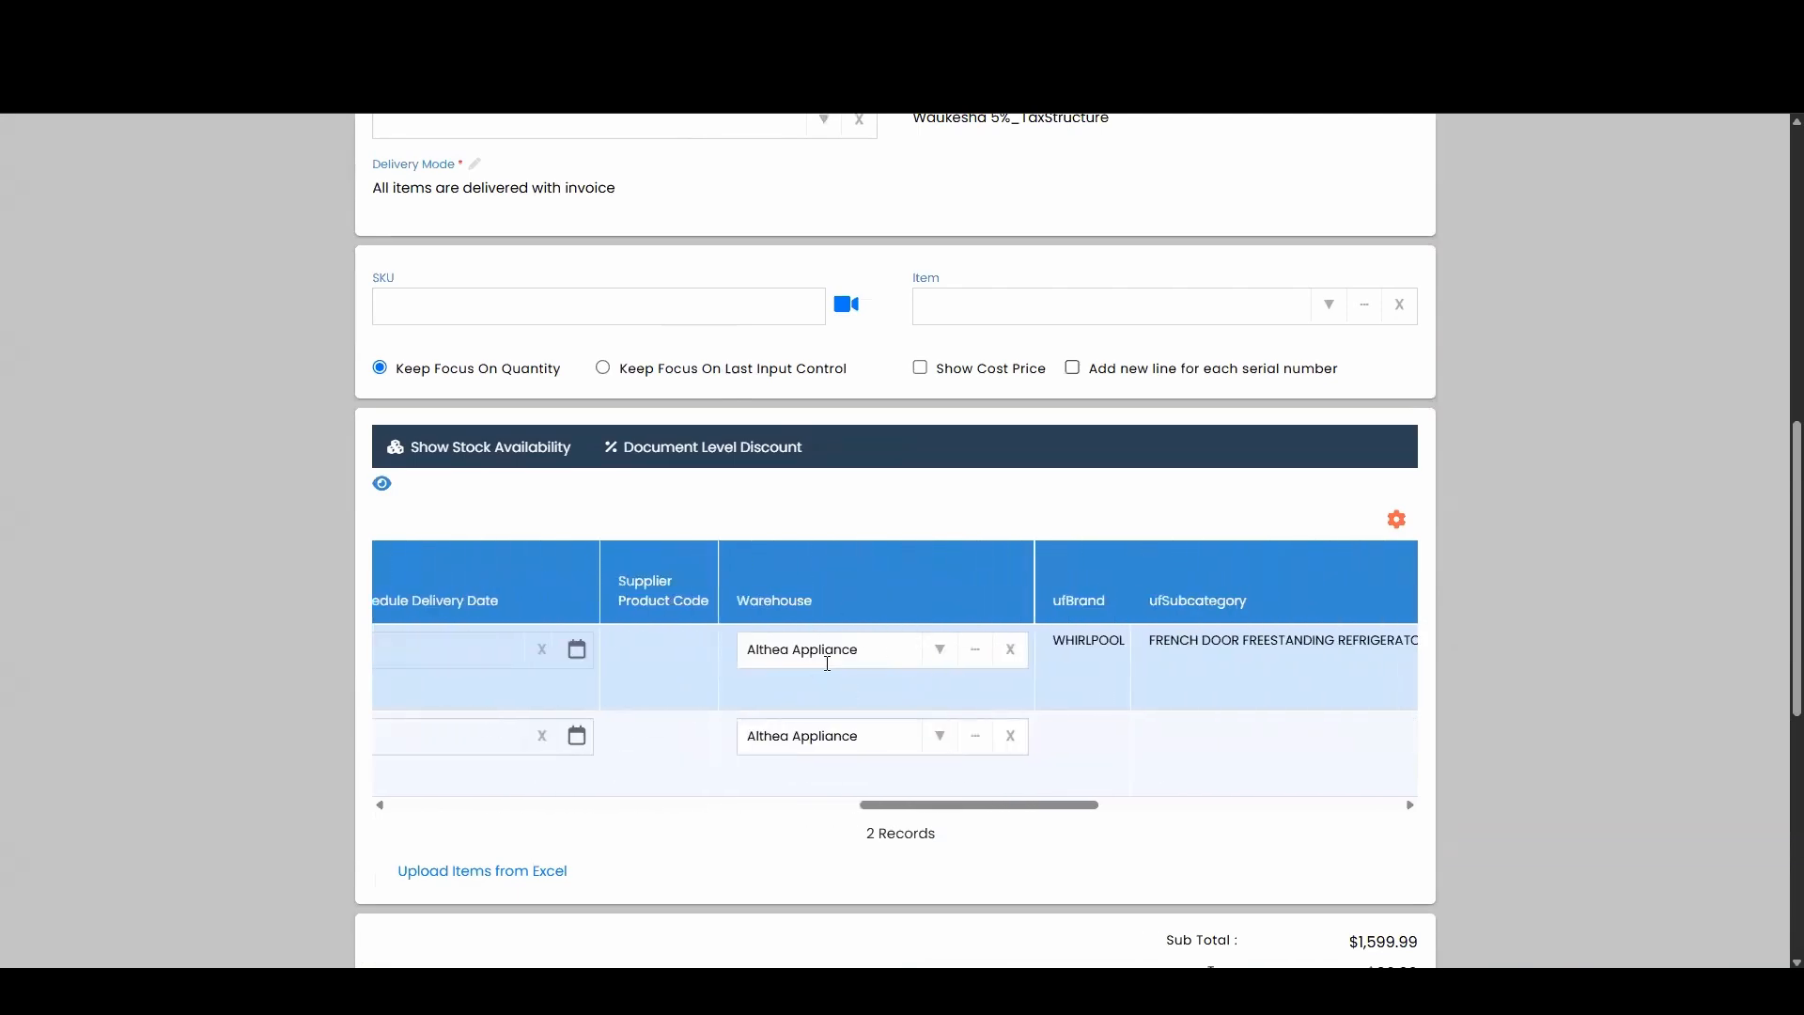
scroll(928, 683, "left", 5)
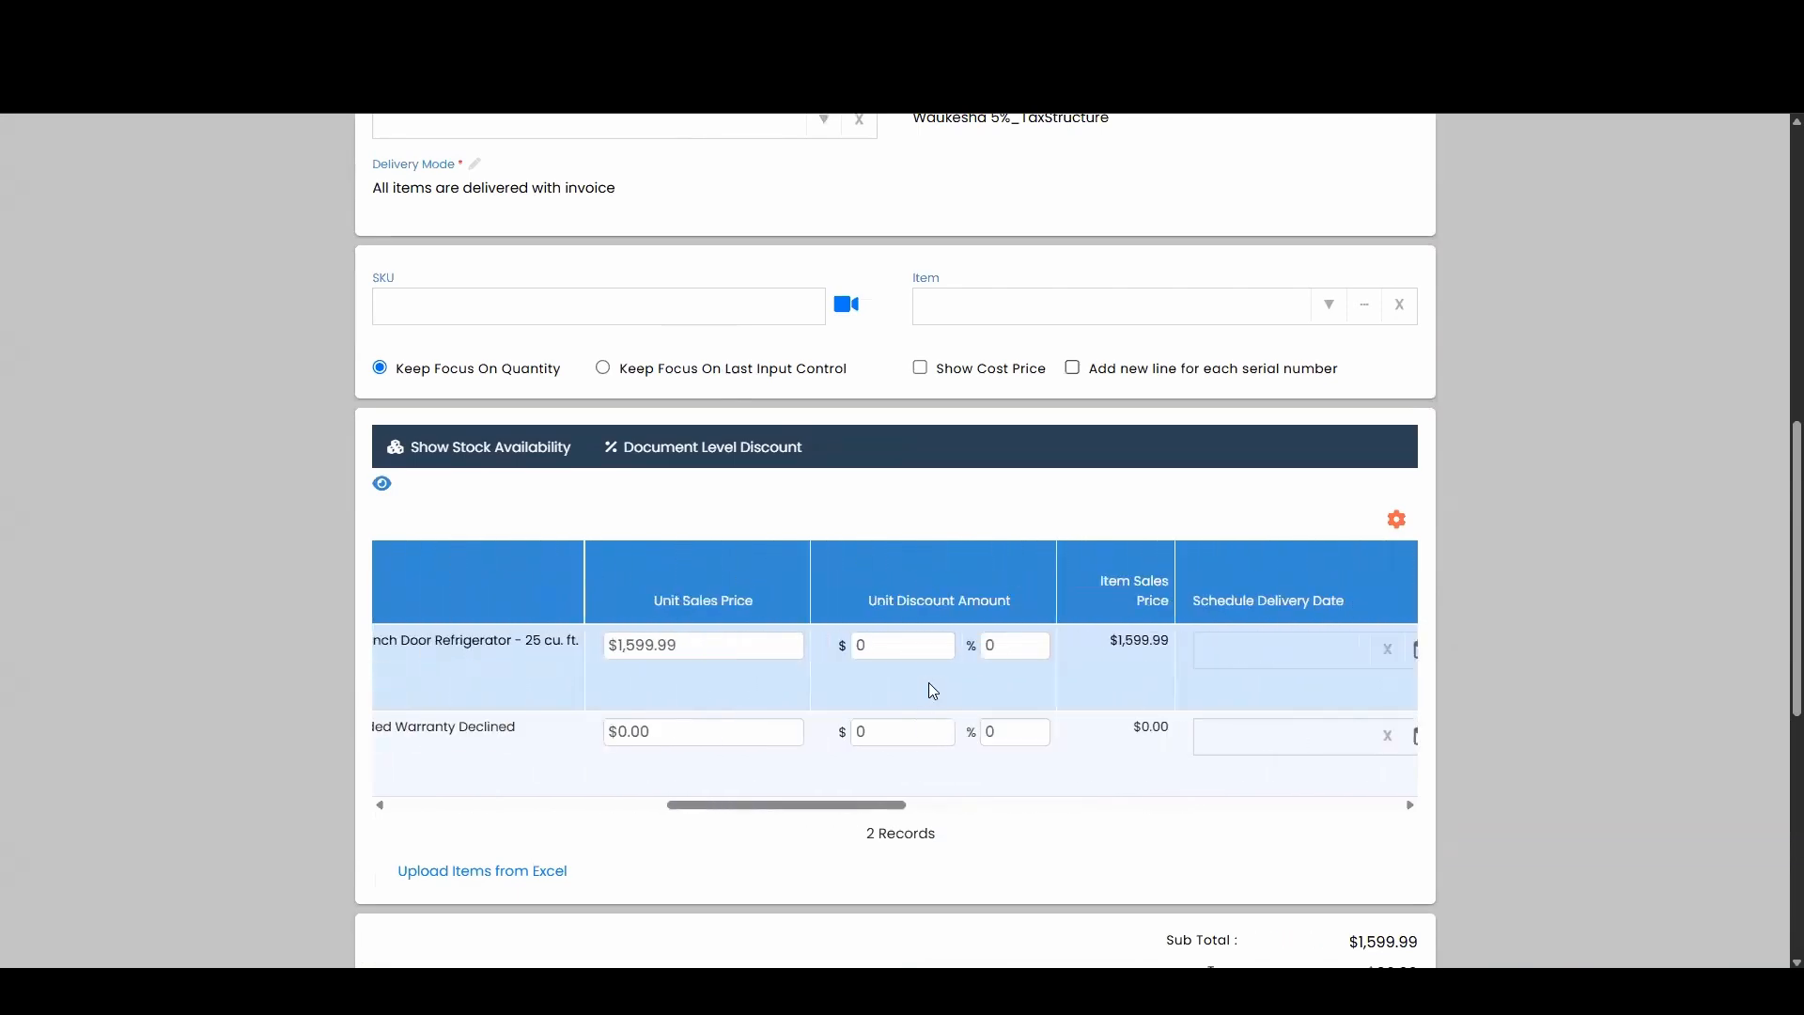
scroll(928, 683, "left", 5)
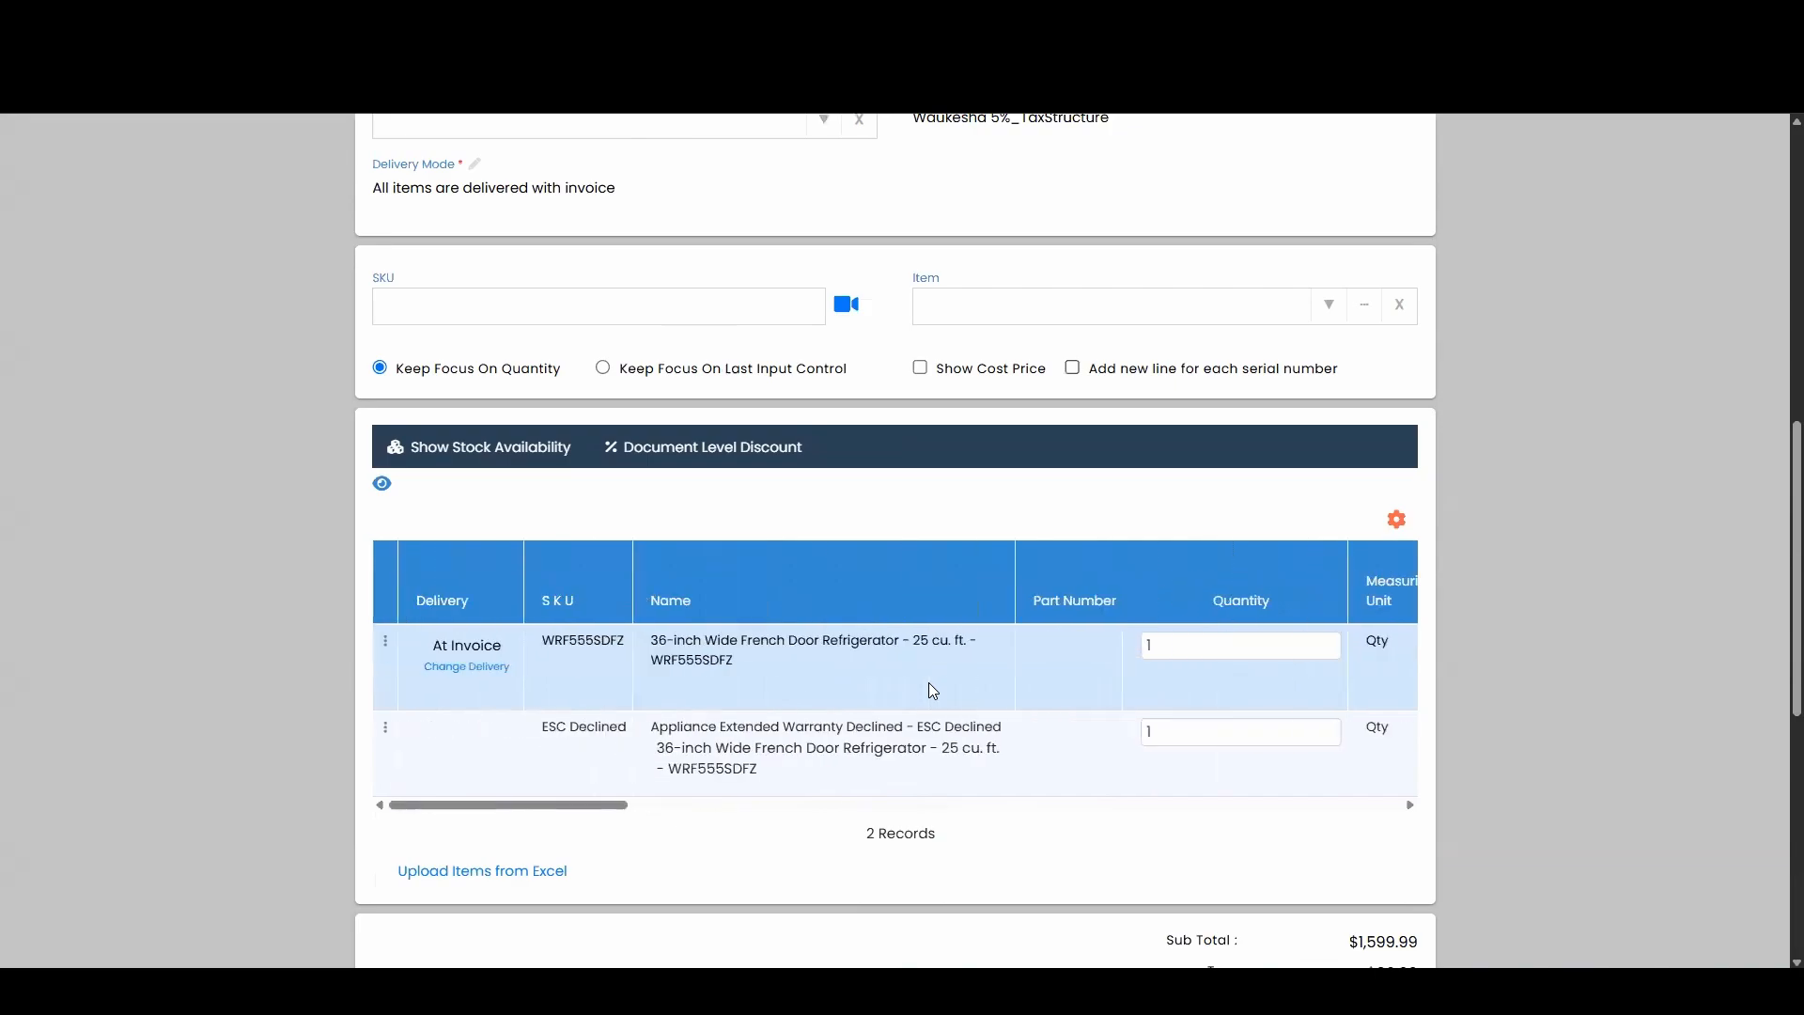
scroll(917, 426, "up", 10)
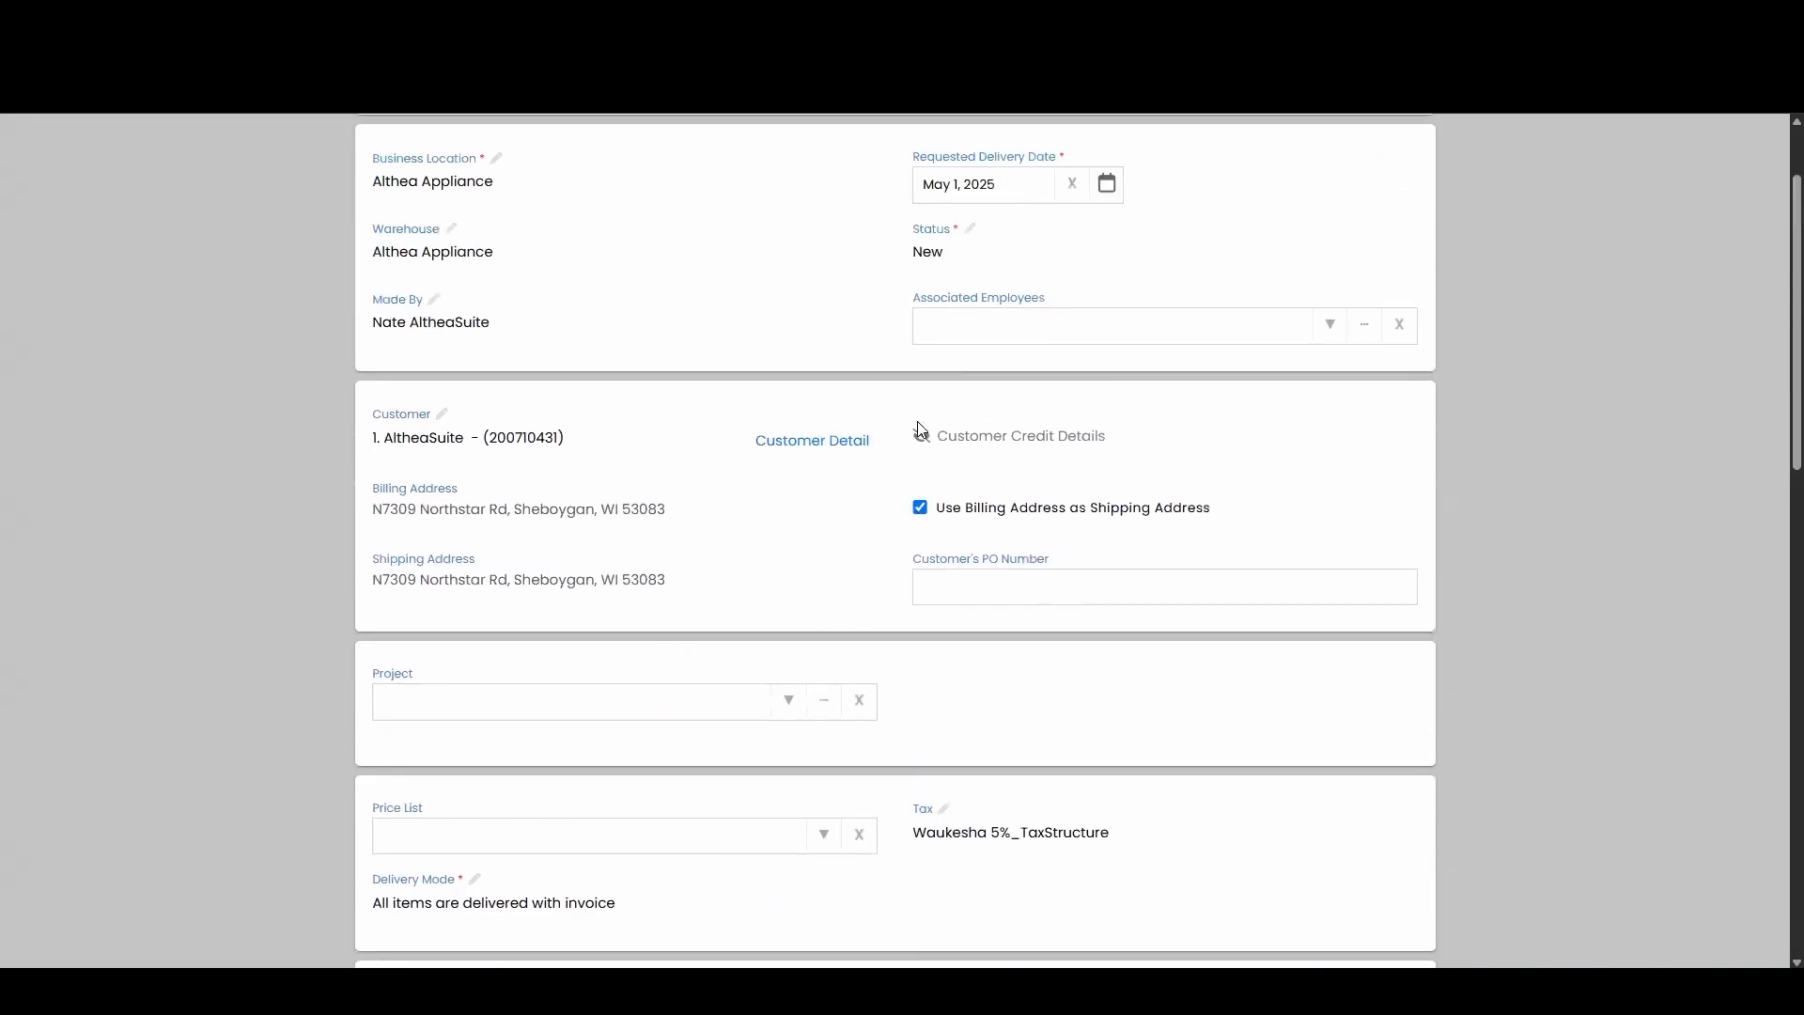
scroll(921, 429, "down", 8)
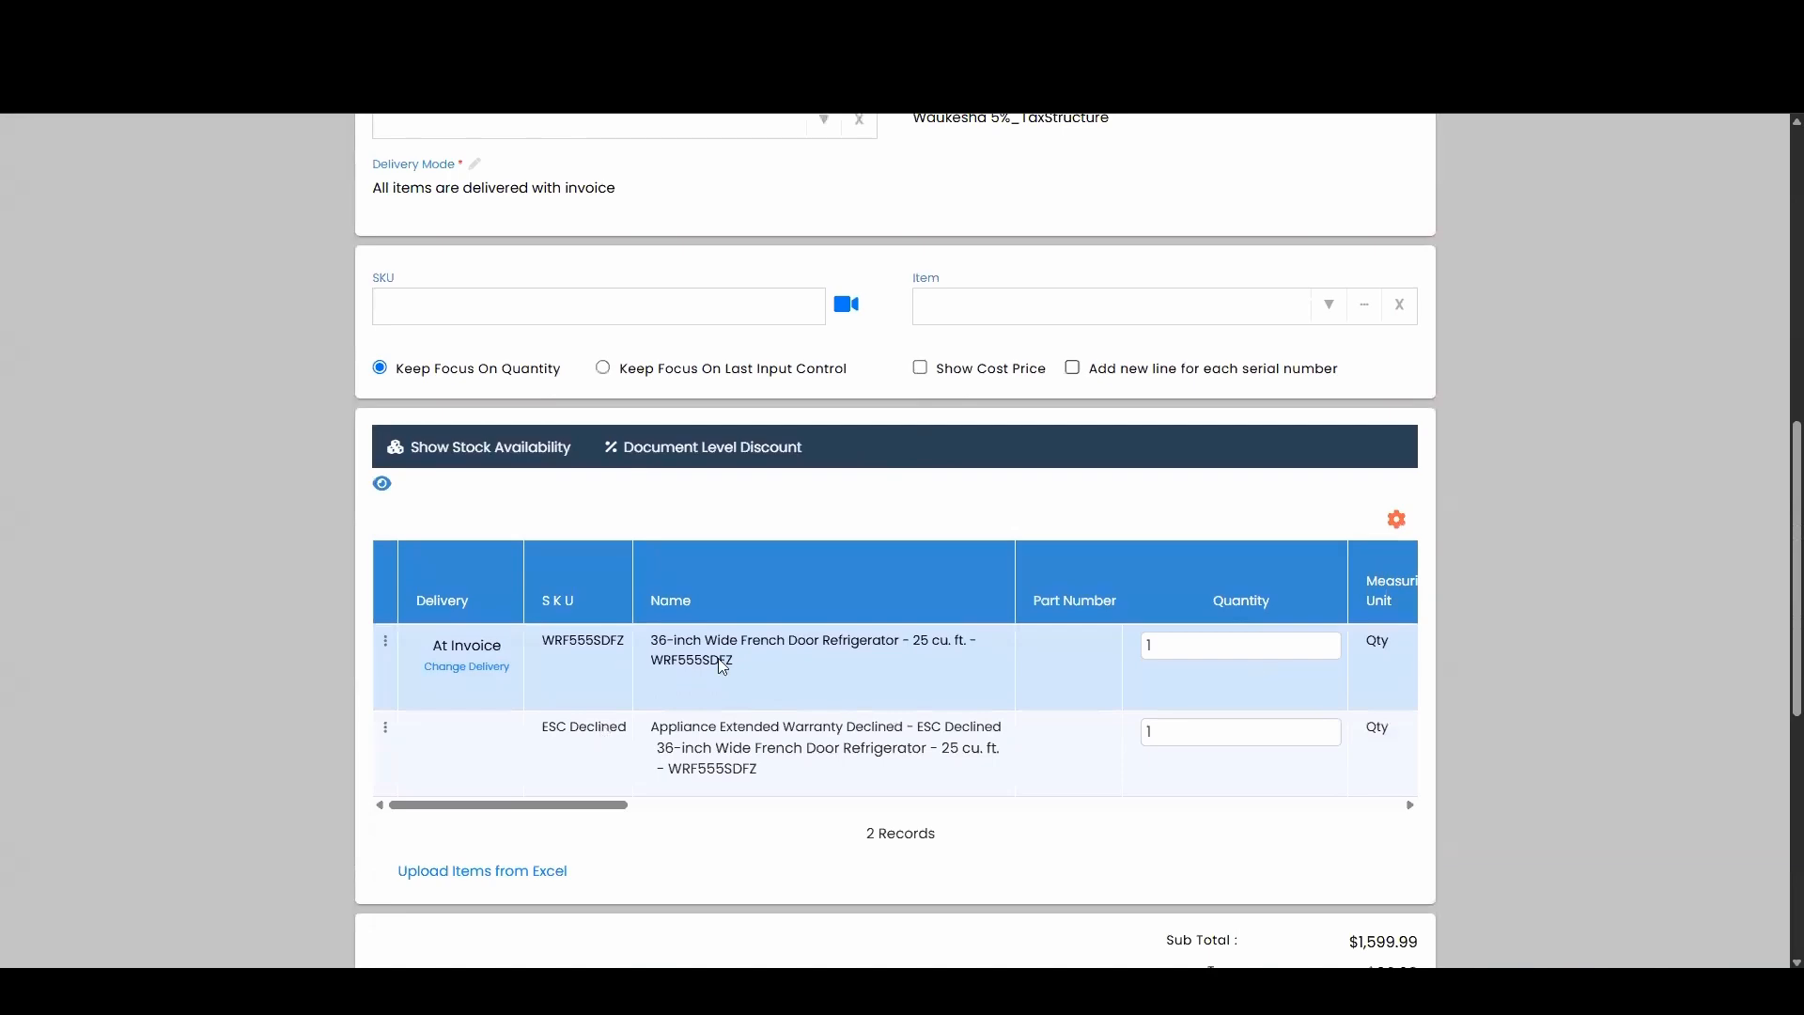
scroll(1088, 424, "down", 5)
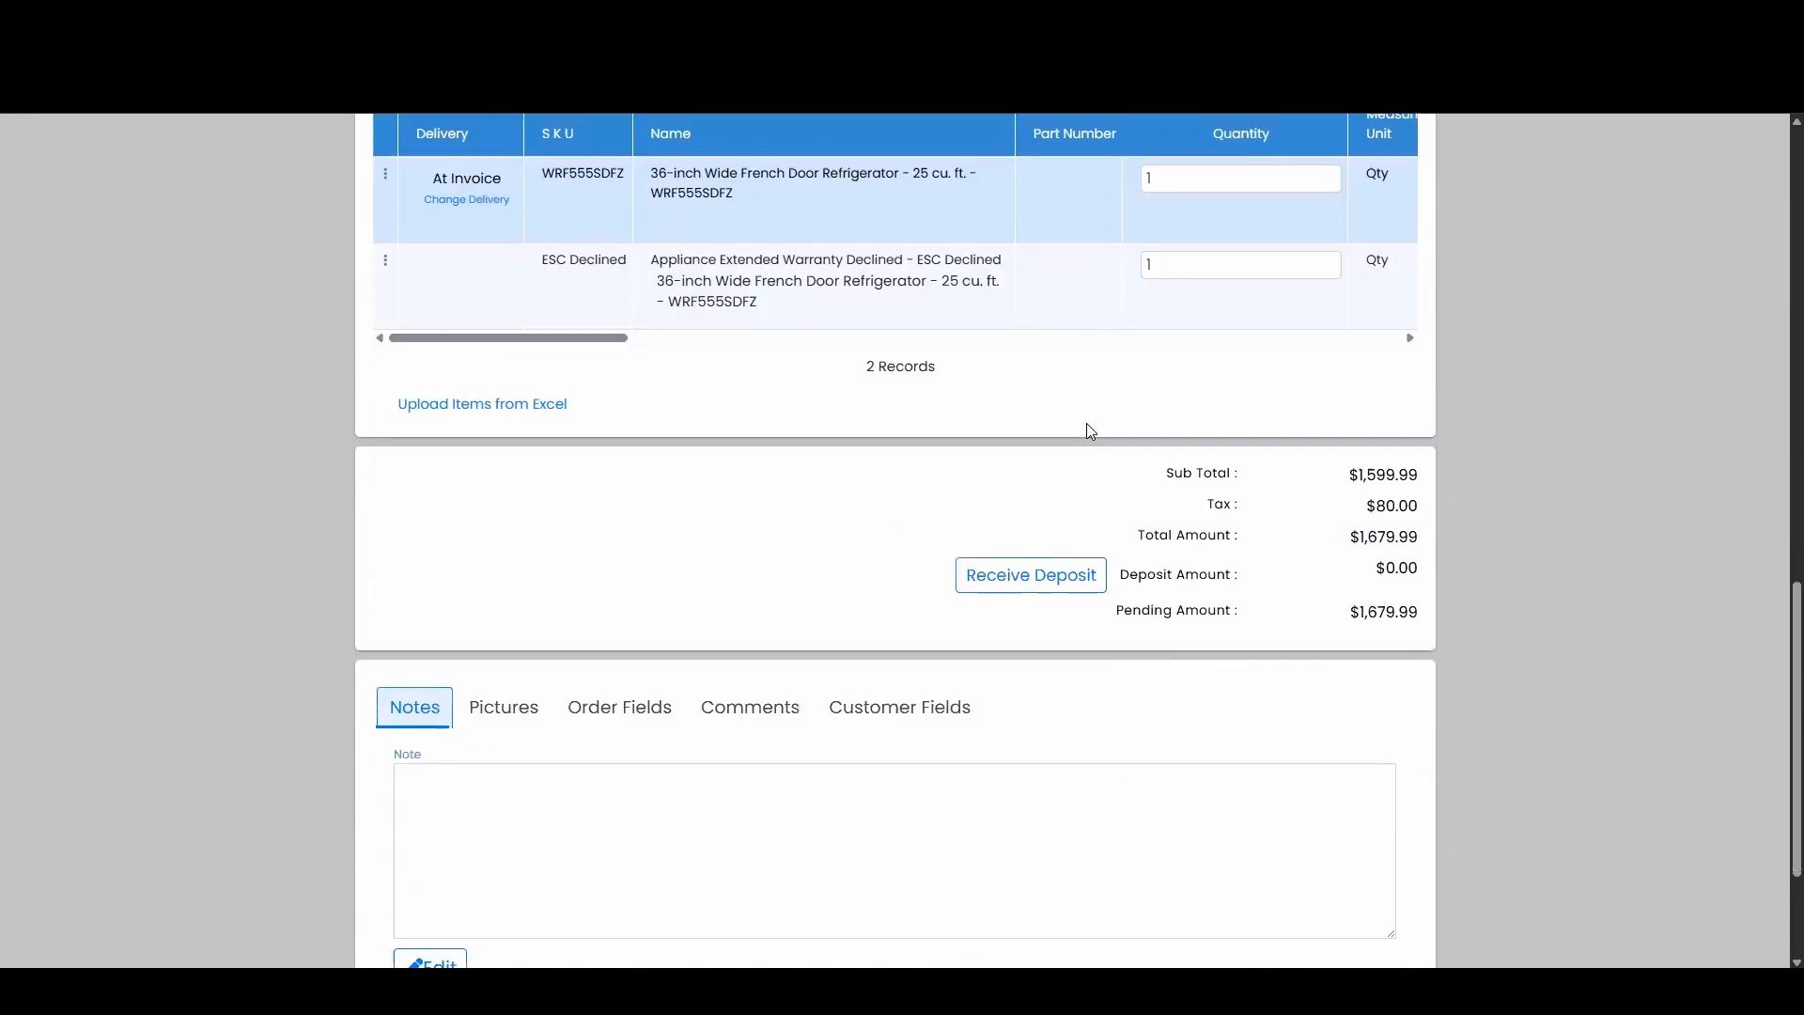
scroll(1090, 431, "down", 2)
Create the order and save serial numbers with the WRF555SDFZ serial left blank.
left_click(1384, 863)
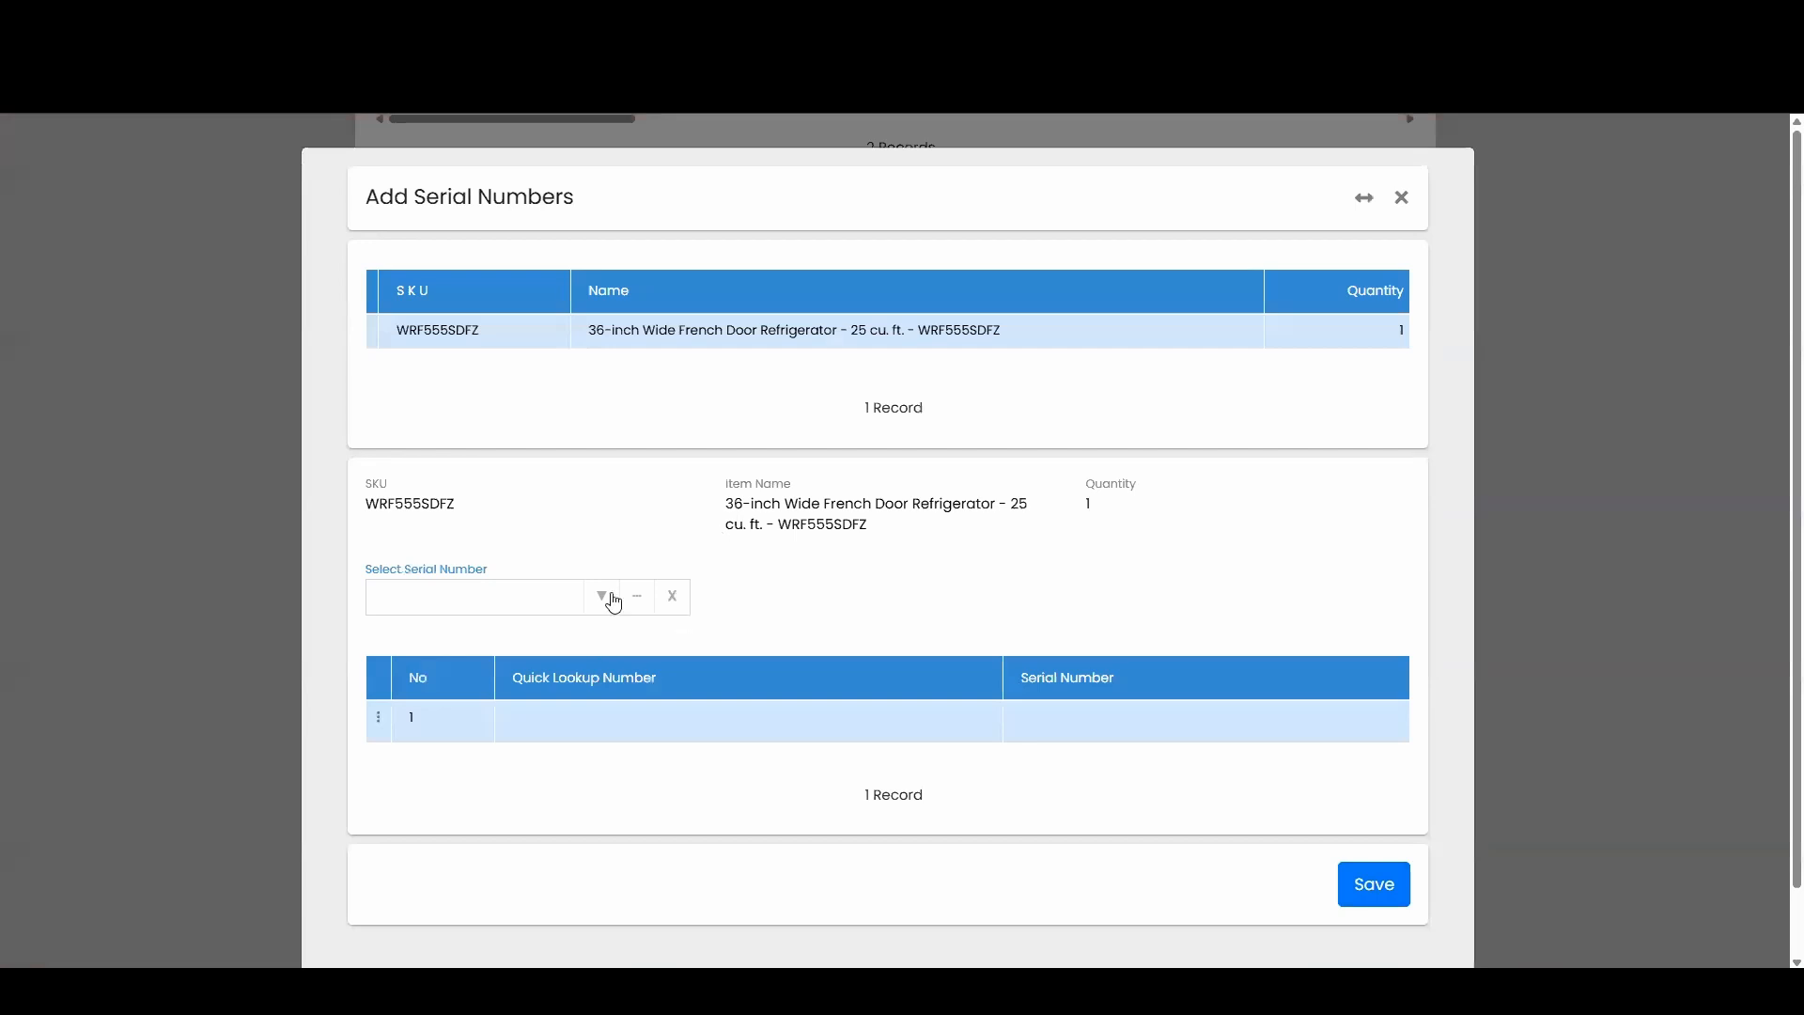
left_click(594, 598)
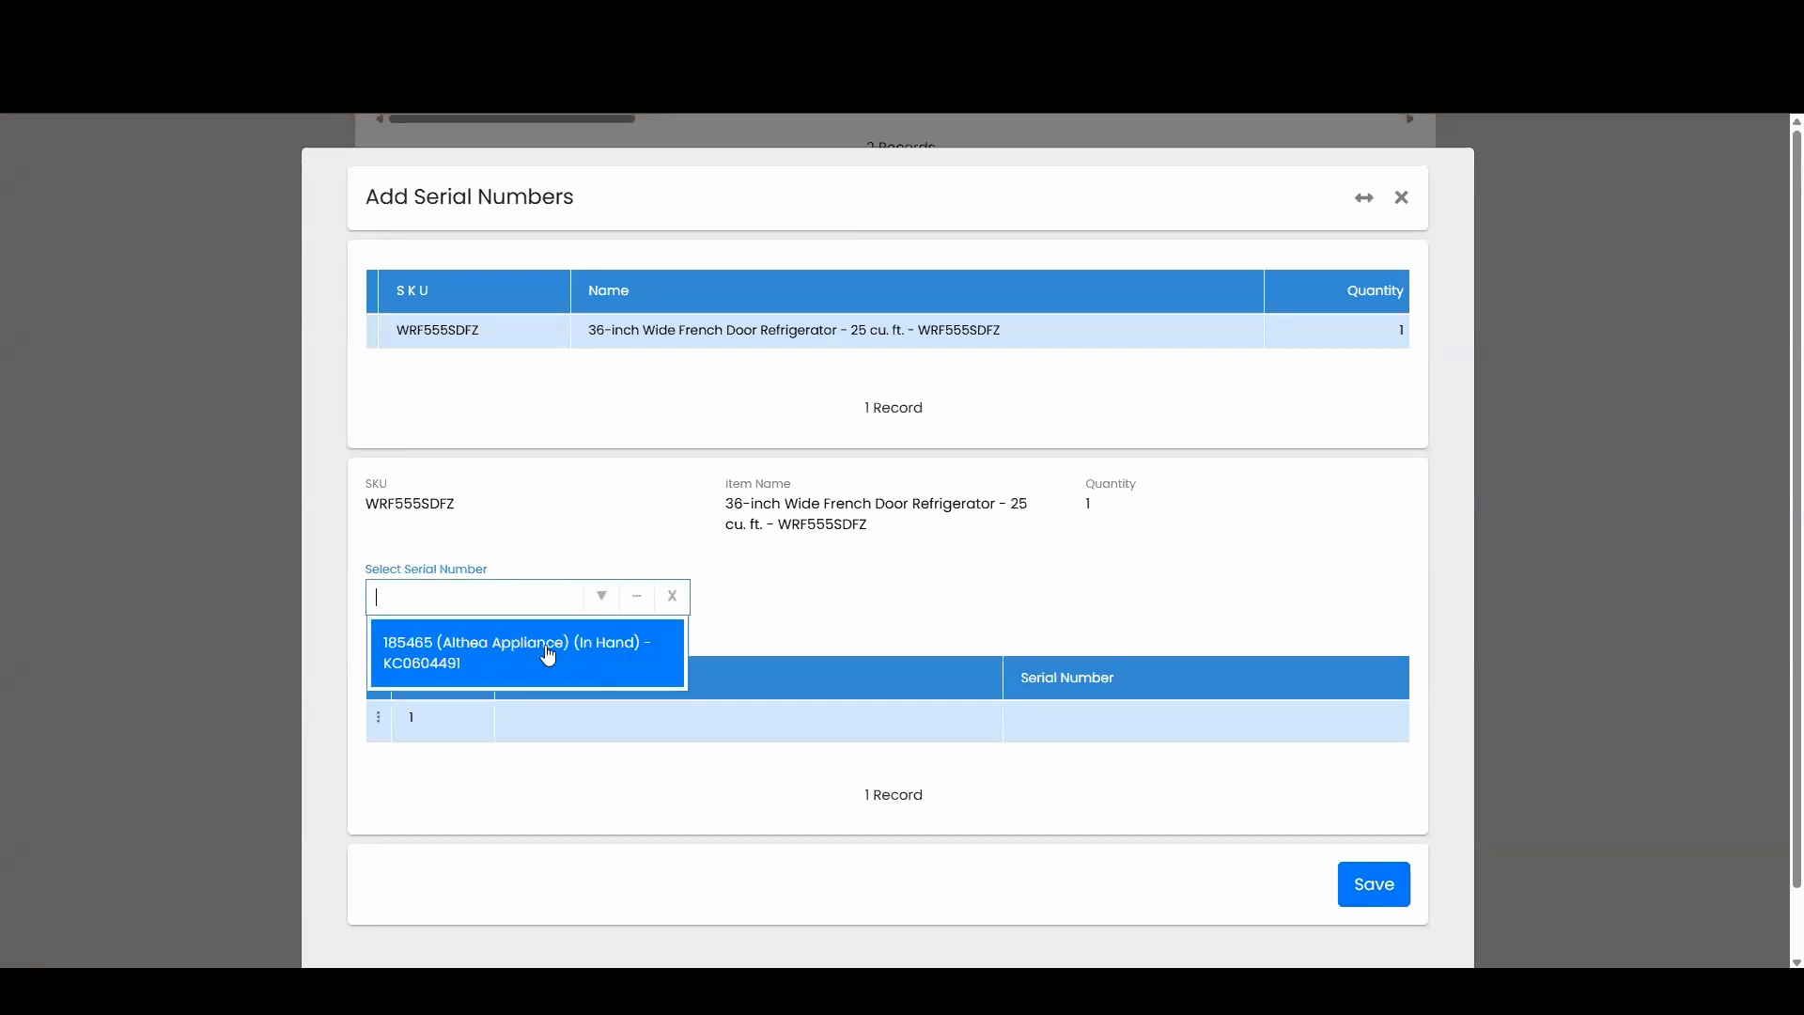
left_click(916, 613)
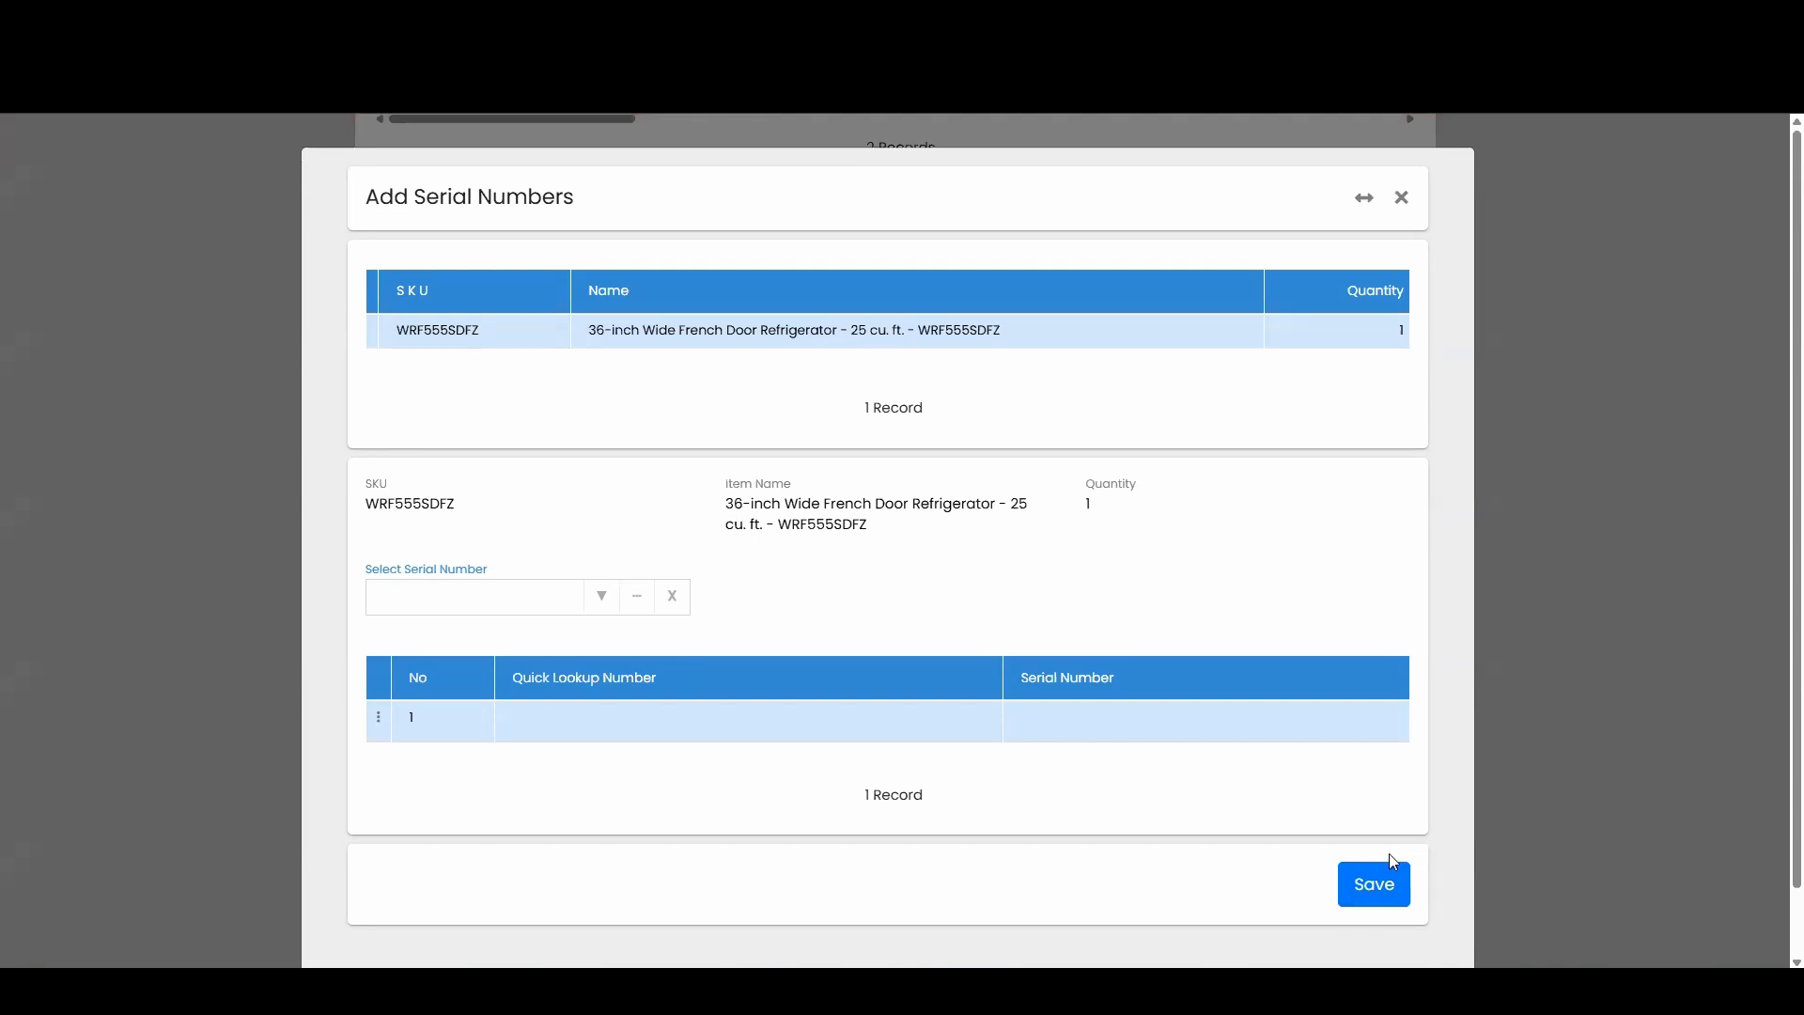
left_click(1373, 889)
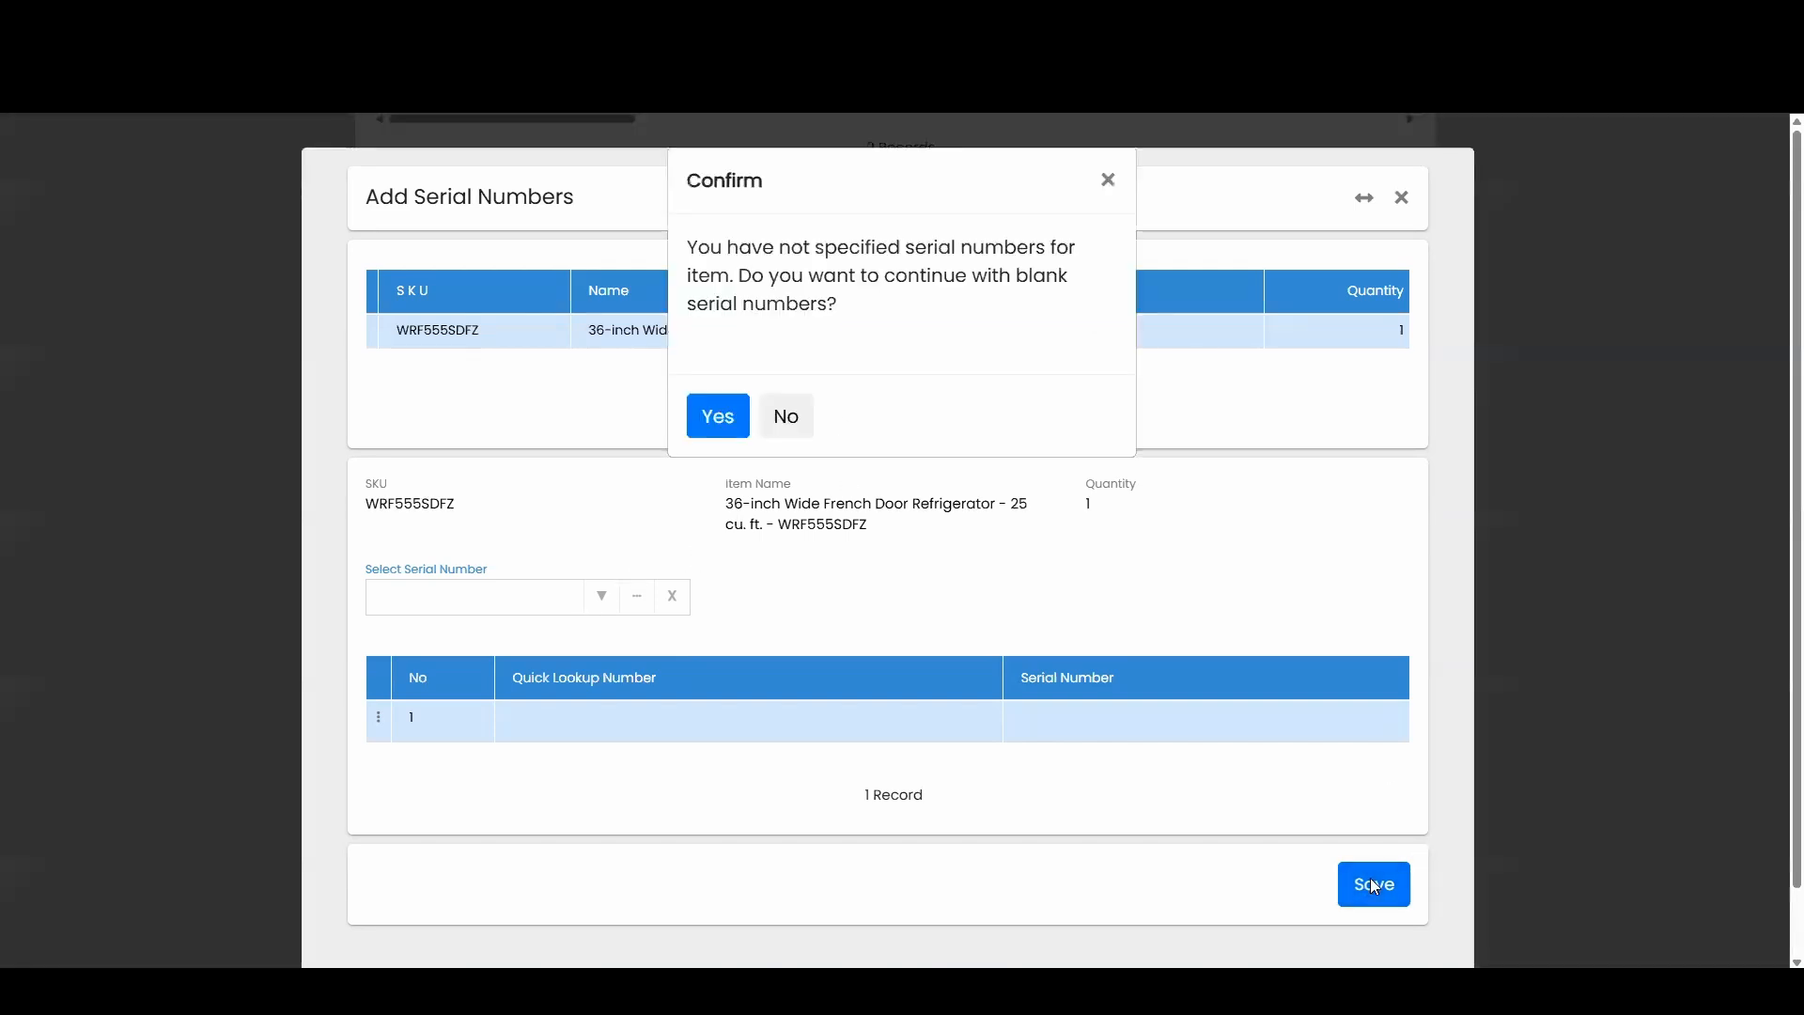
Confirm continuing with blank serial numbers, then filter the Orders list to AA-O00007.
left_click(718, 415)
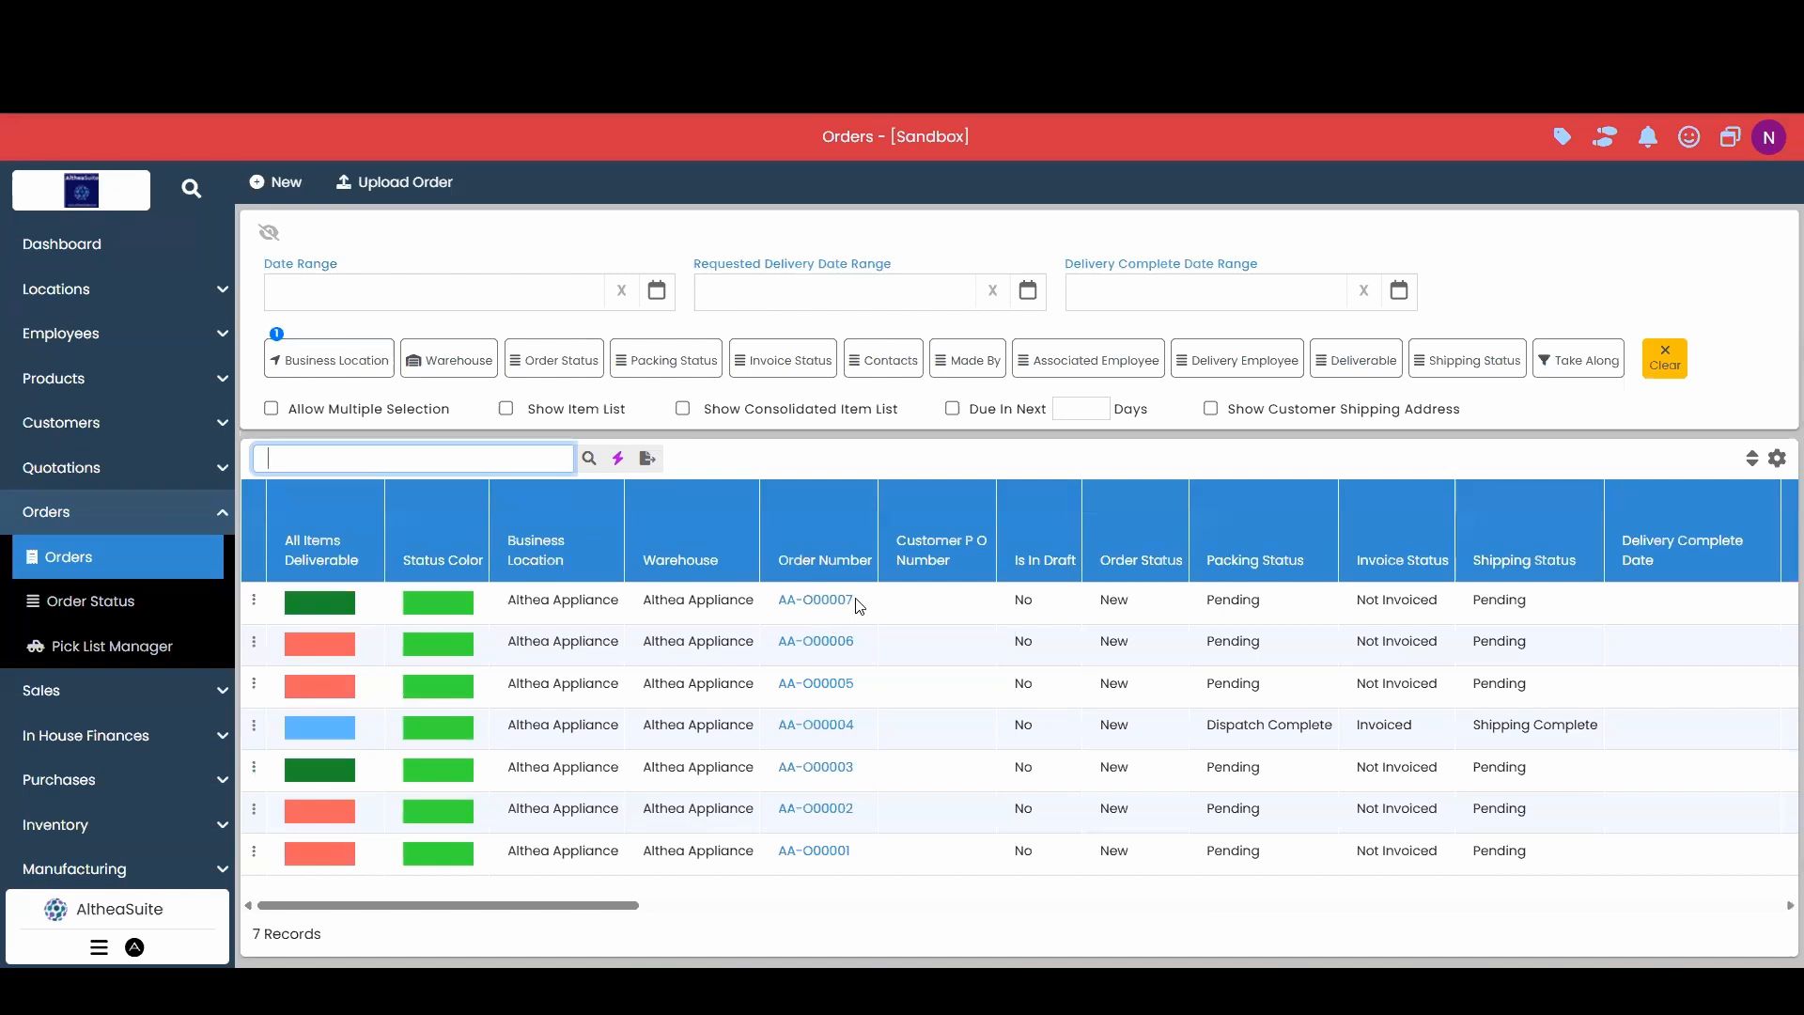
left_click_drag(855, 601, 446, 458)
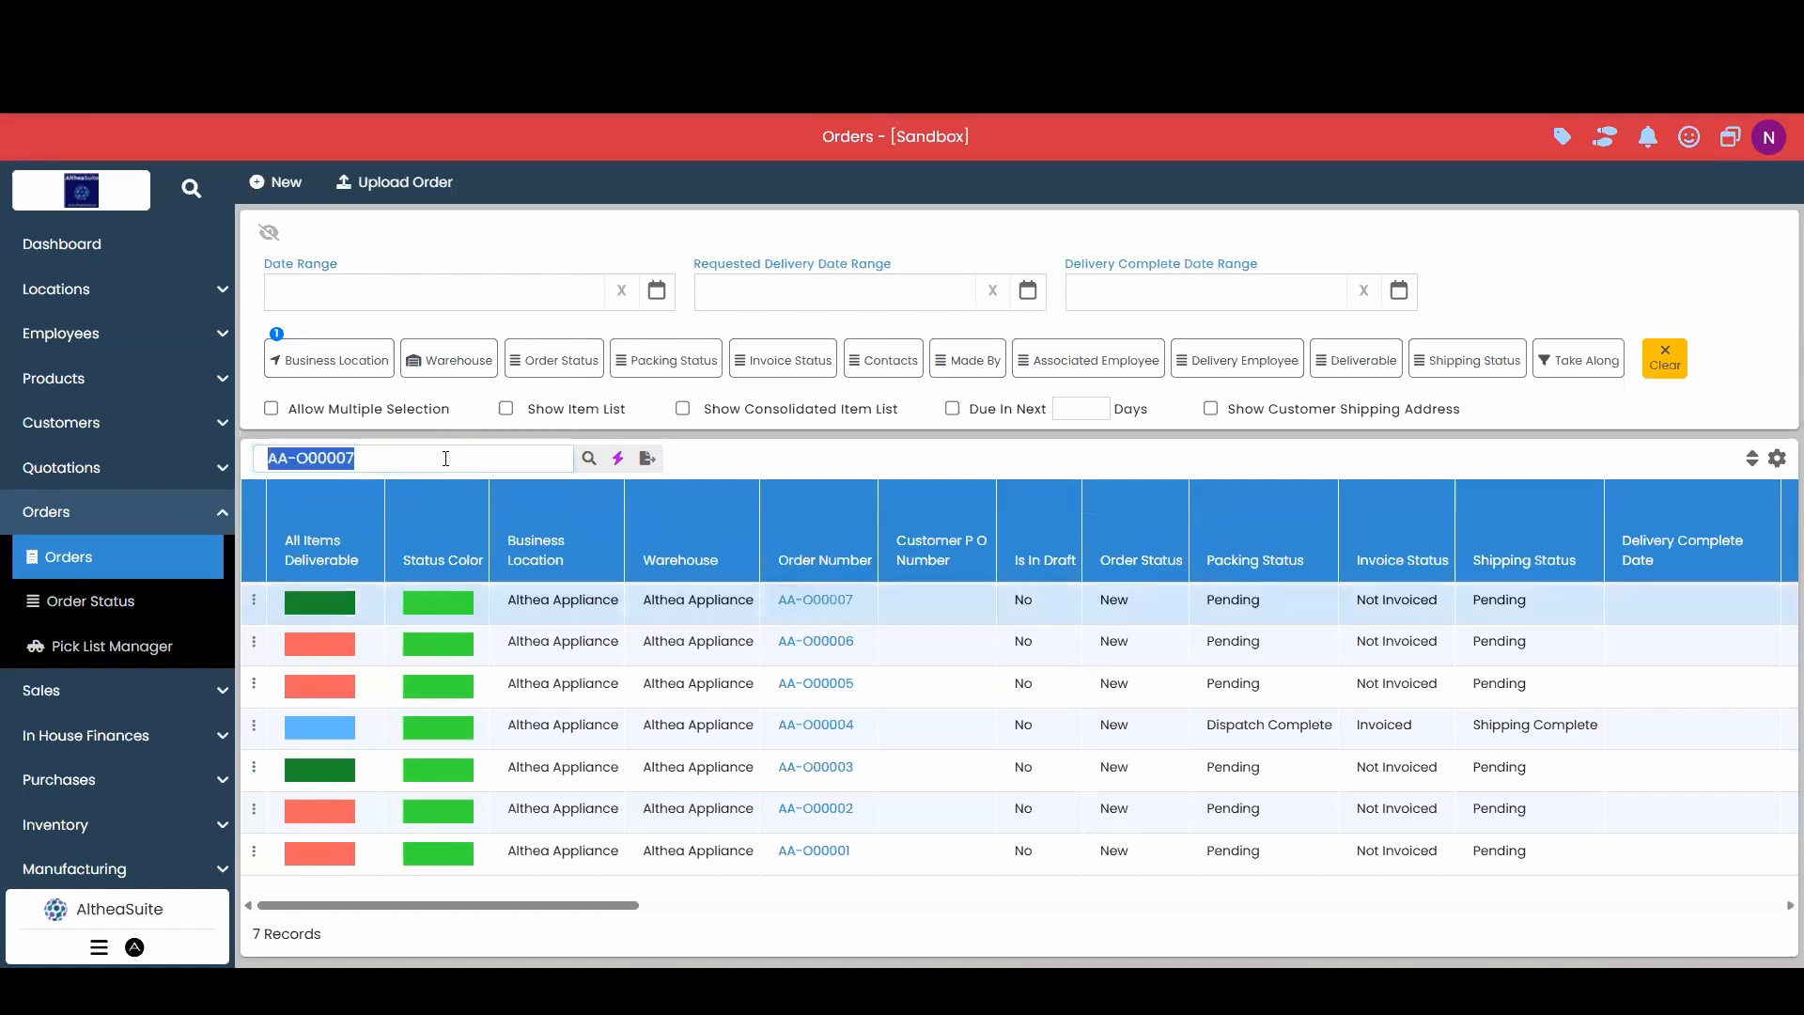
left_click(590, 457)
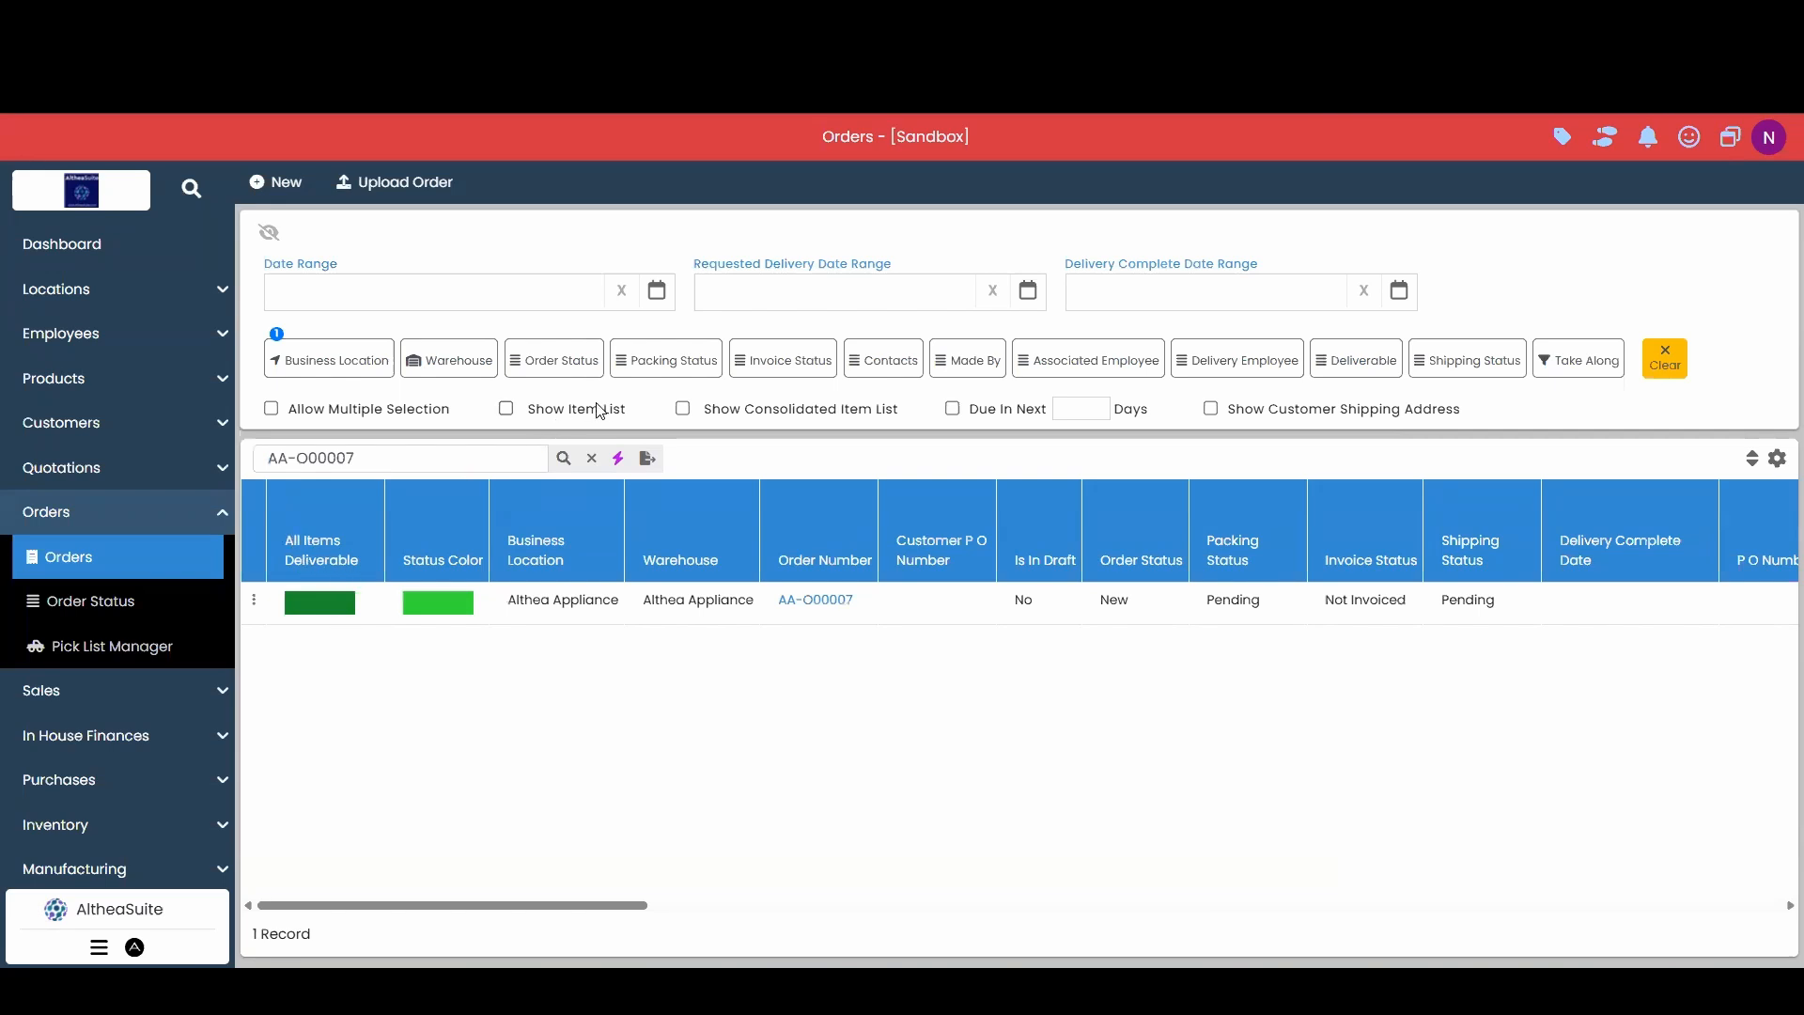
Show item lines, review the refrigerator and warranty rows, and clear the AA-O00007 search.
left_click(507, 409)
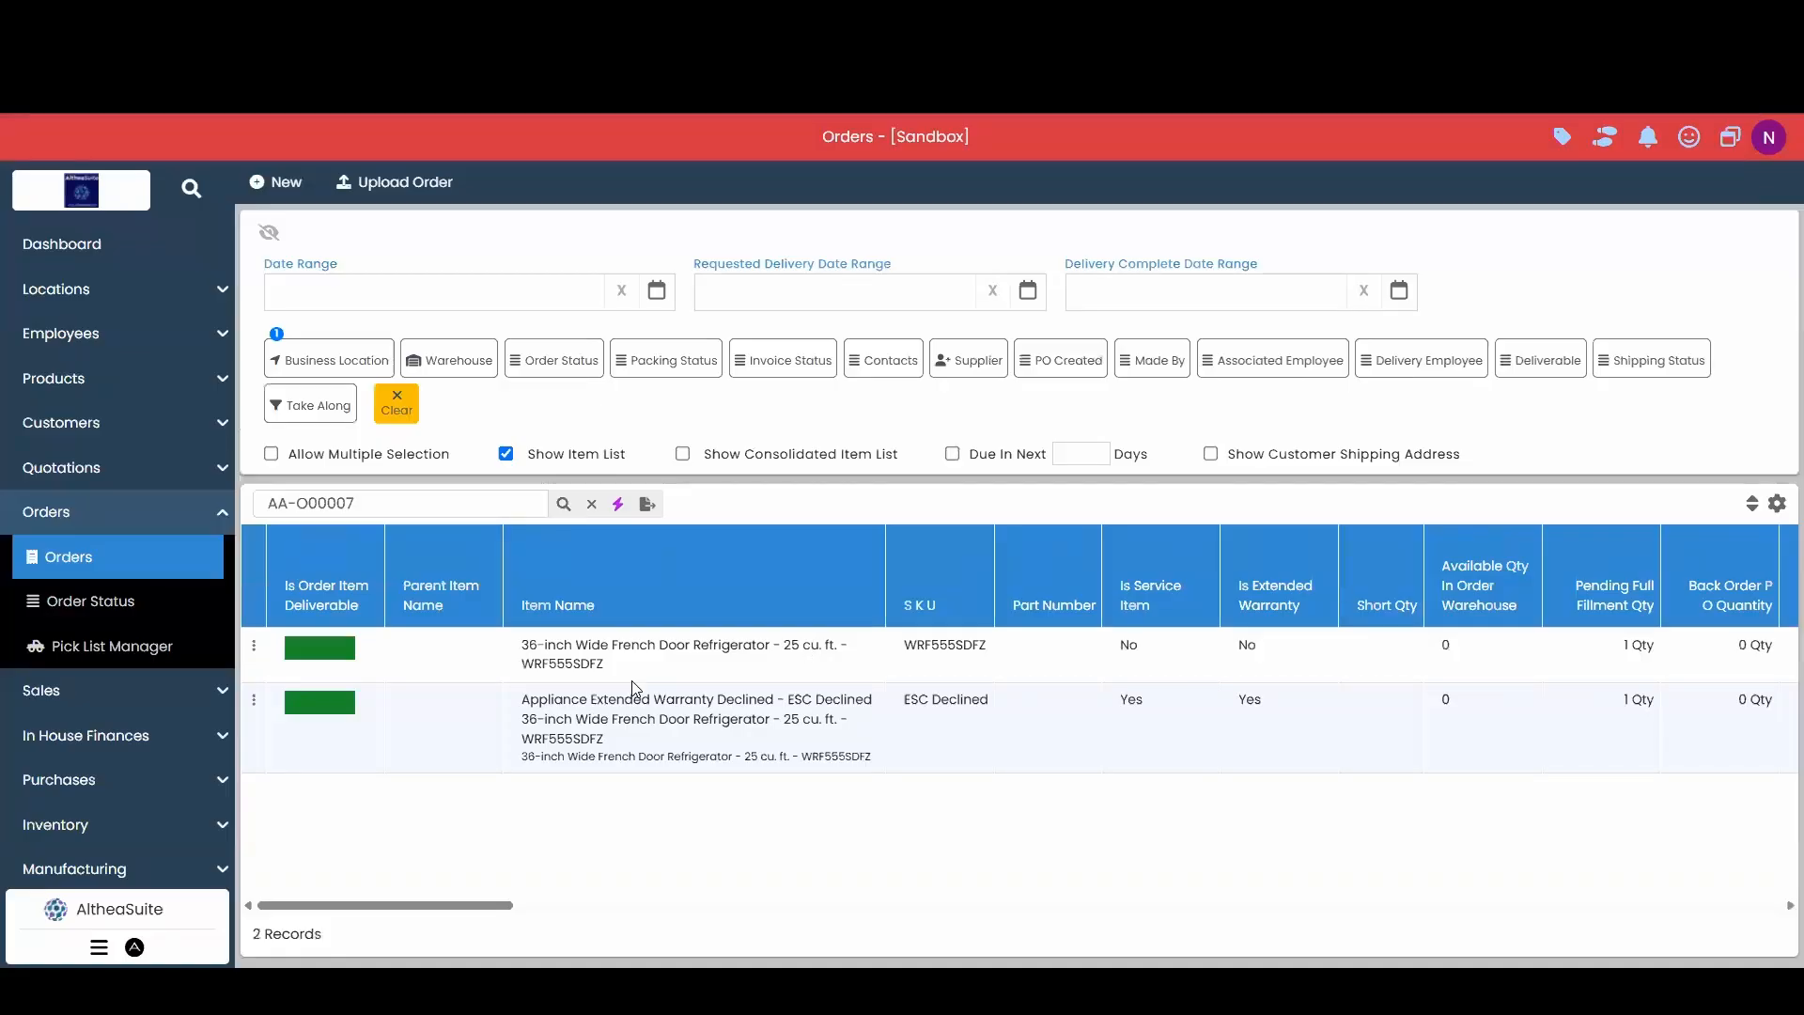
left_click(454, 654)
left_click(446, 717)
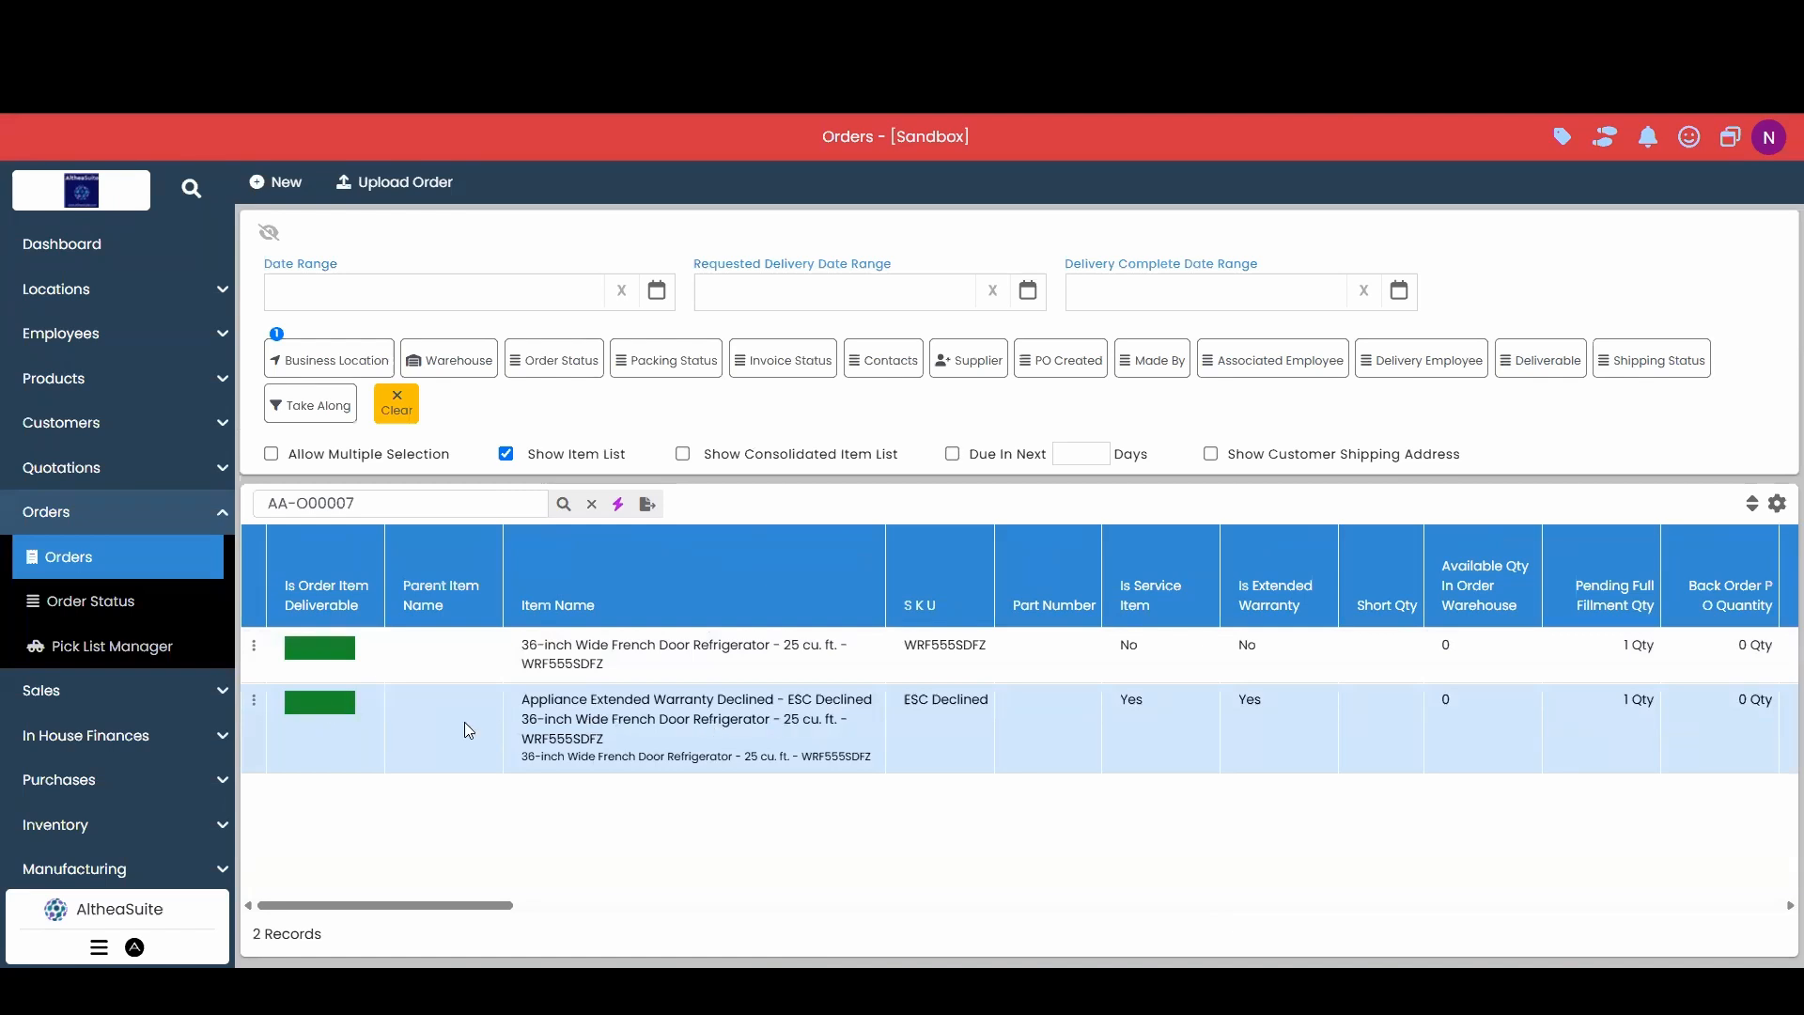
left_click(498, 660)
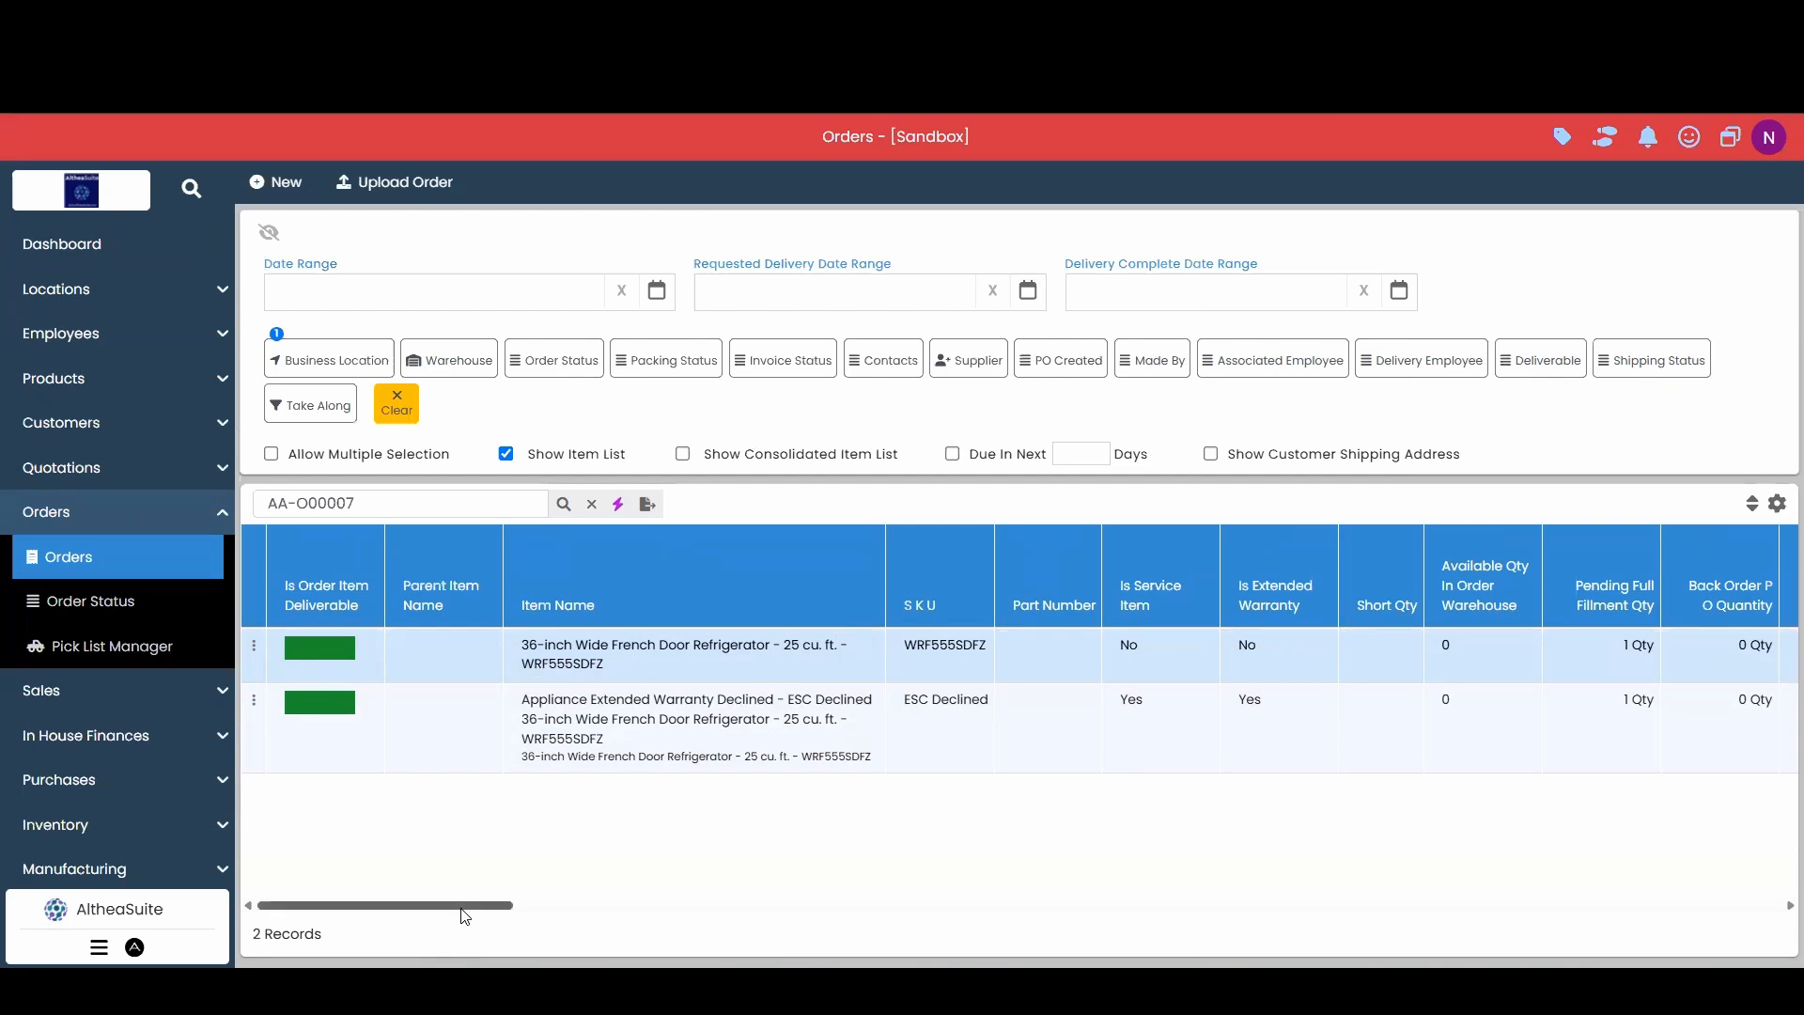
left_click(592, 505)
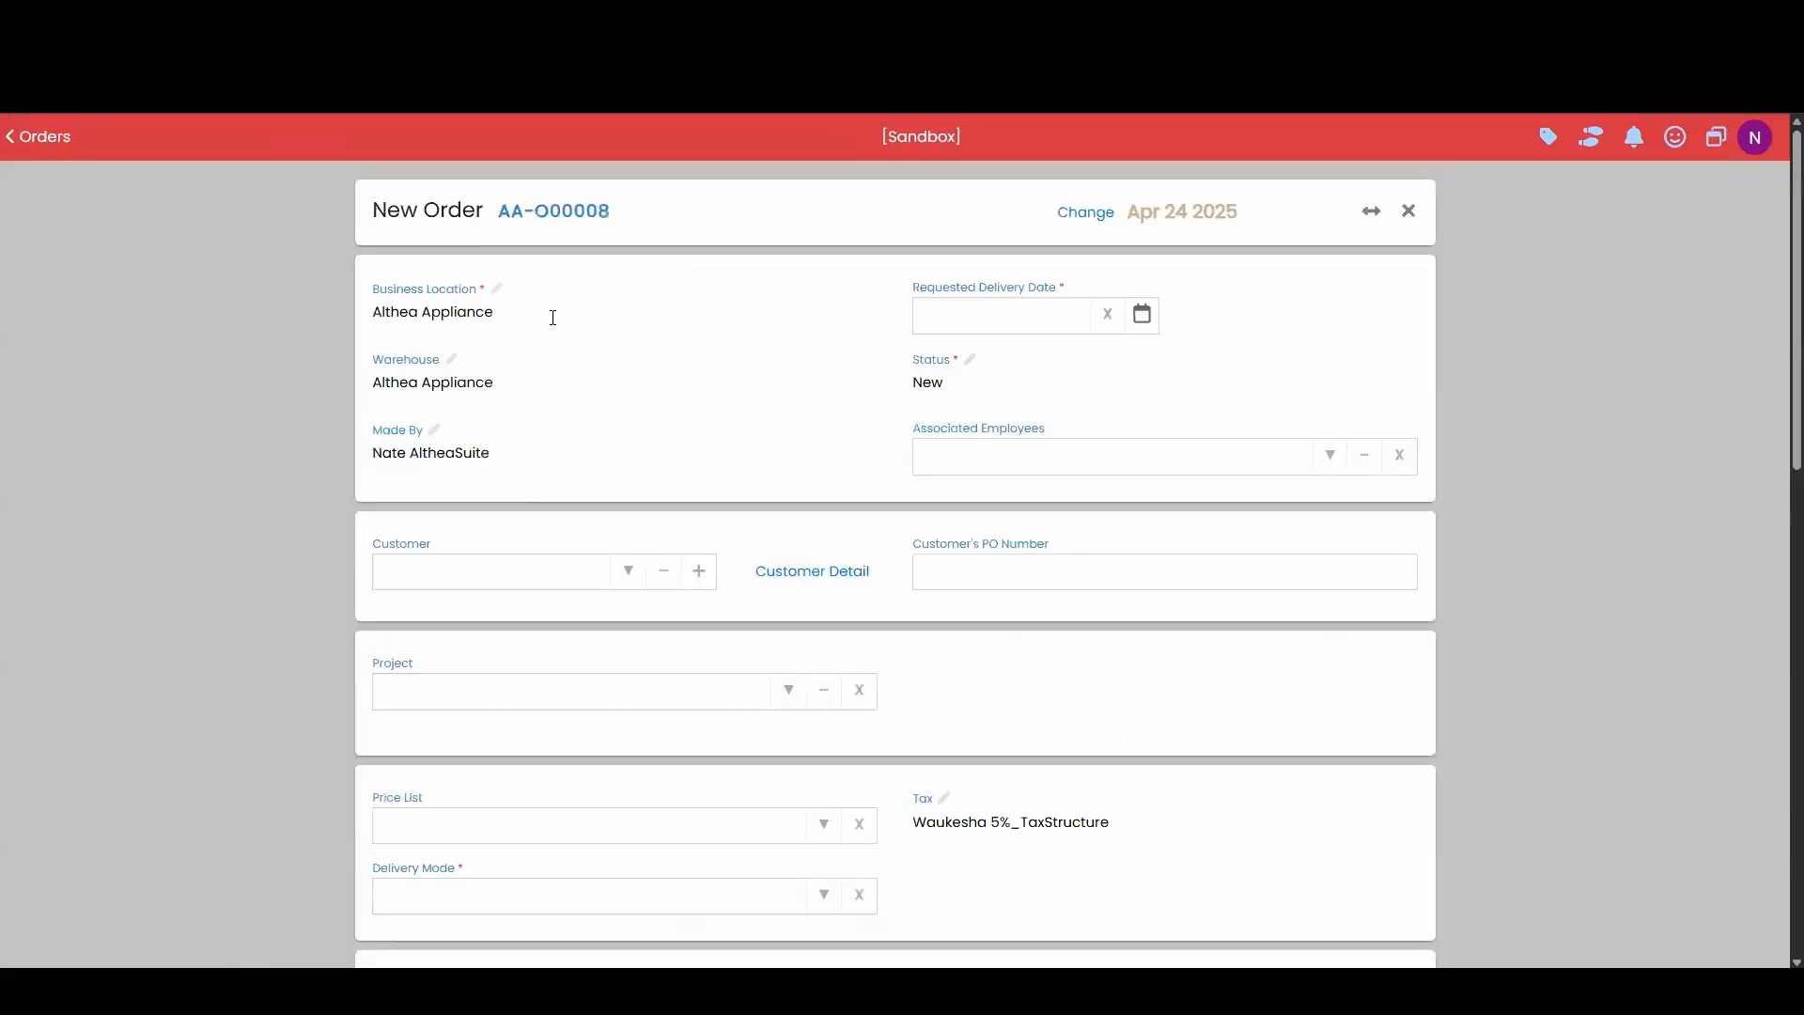
Set delivery to April 30, 2025, pick the demo customer, and choose all items delivered with invoice.
left_click(1147, 321)
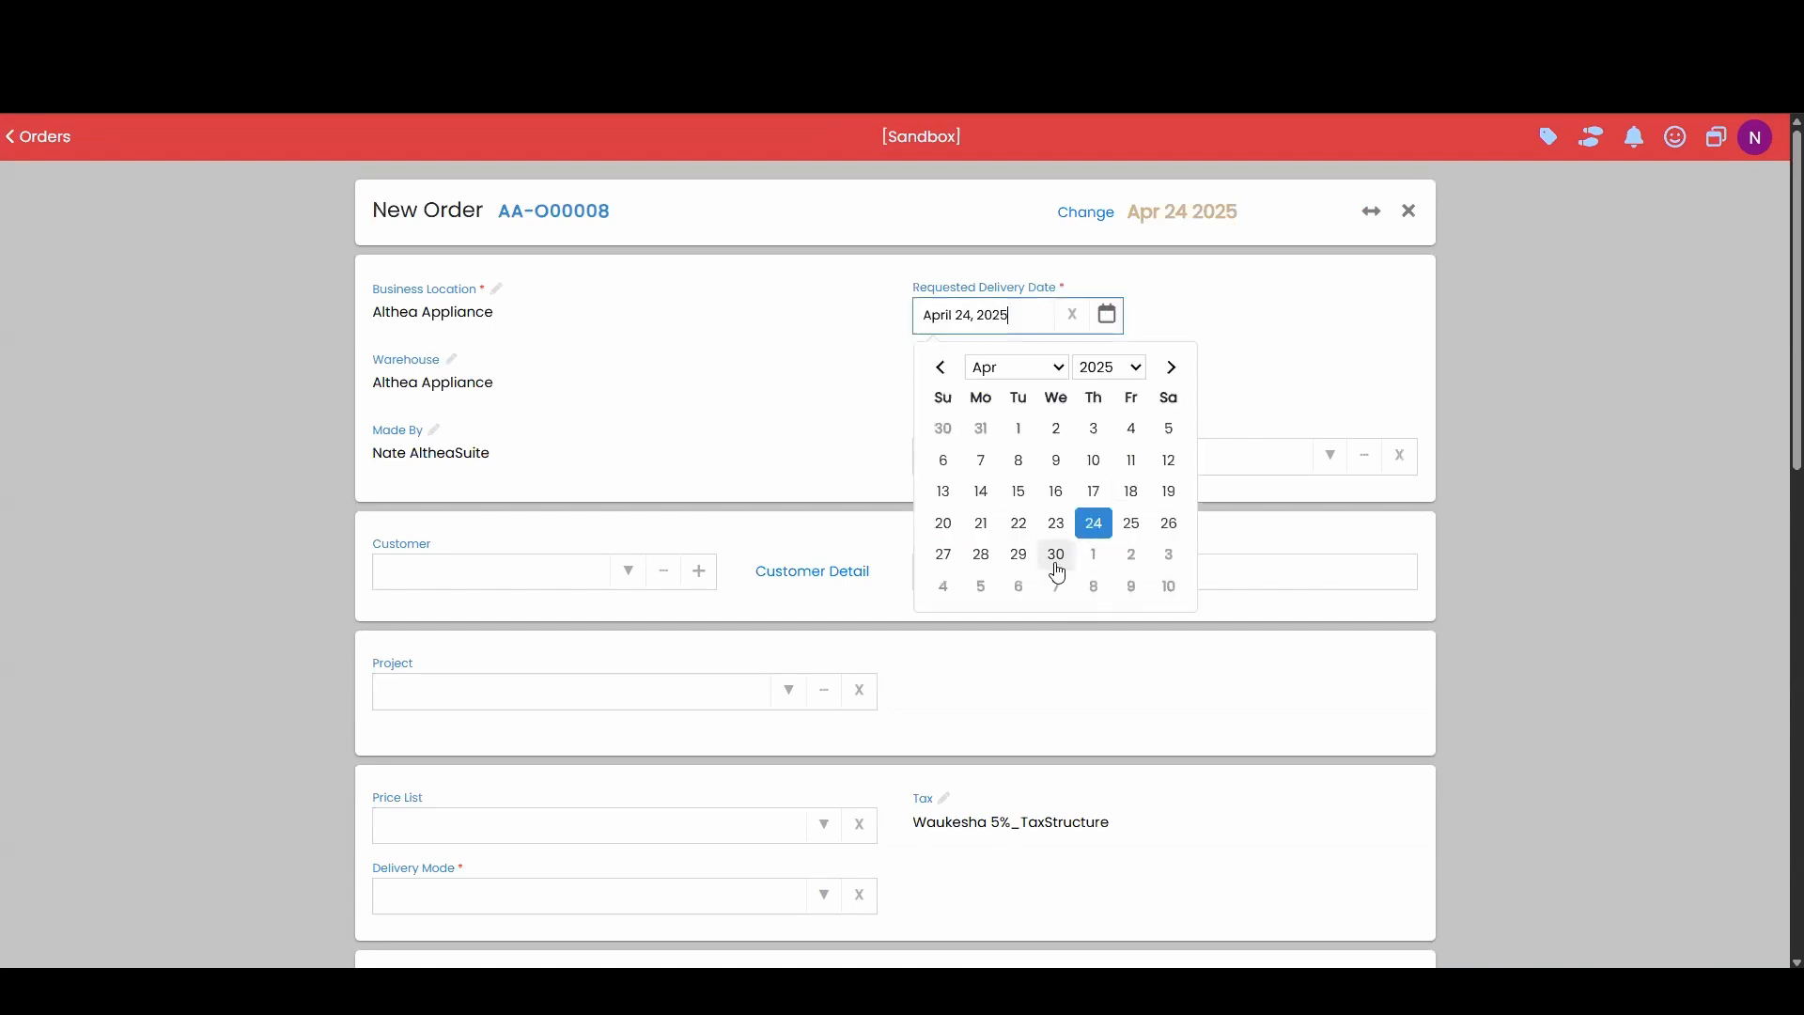
left_click(1056, 560)
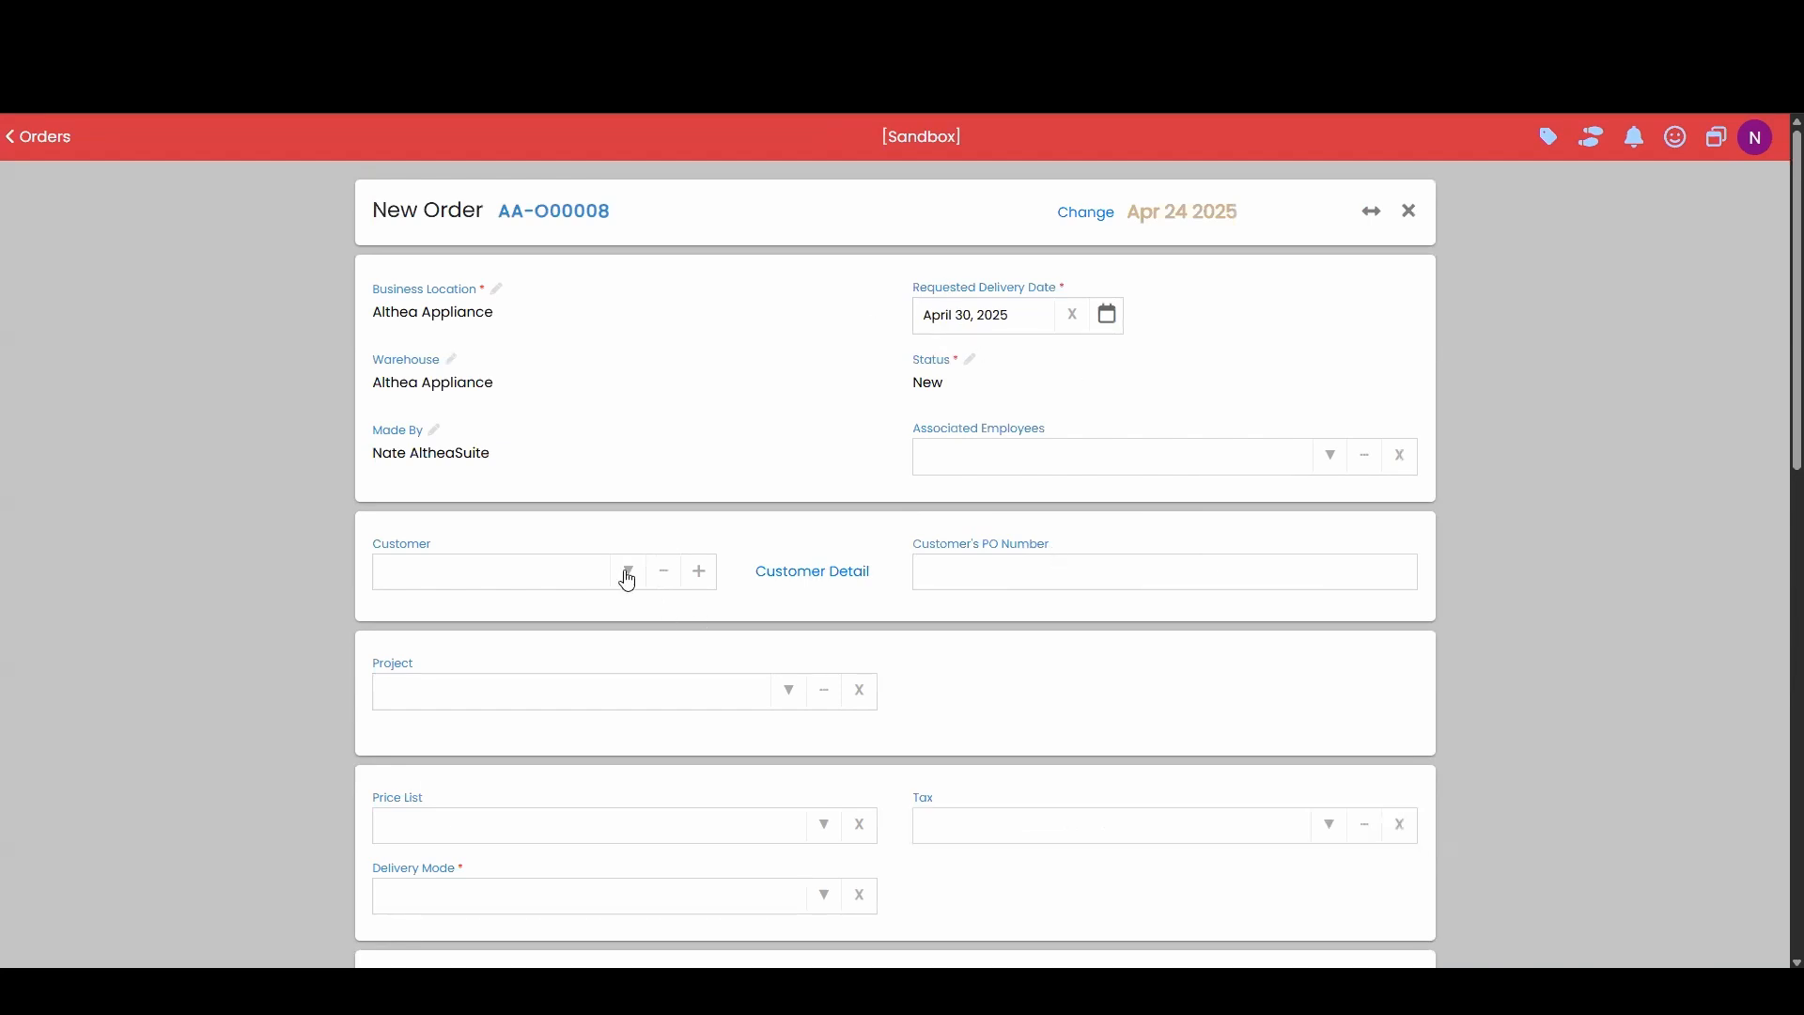
left_click(628, 580)
left_click(556, 612)
scroll(1043, 547, "down", 1)
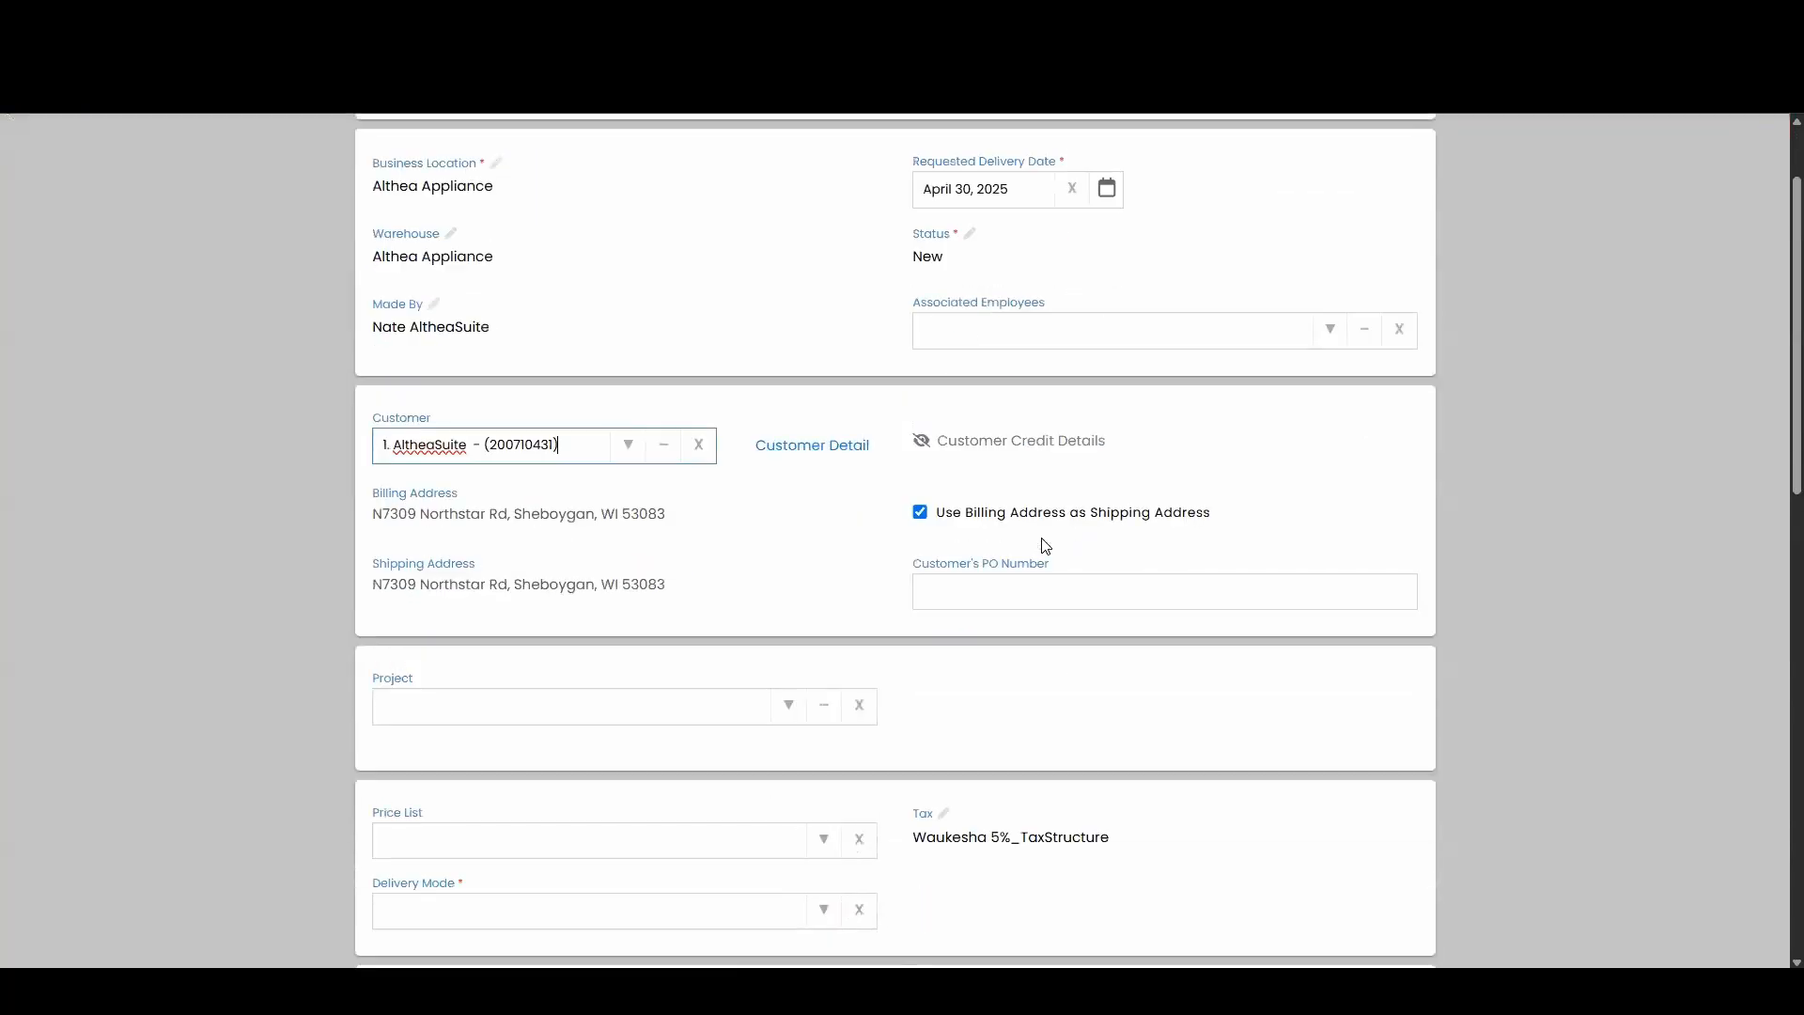
scroll(1045, 547, "down", 4)
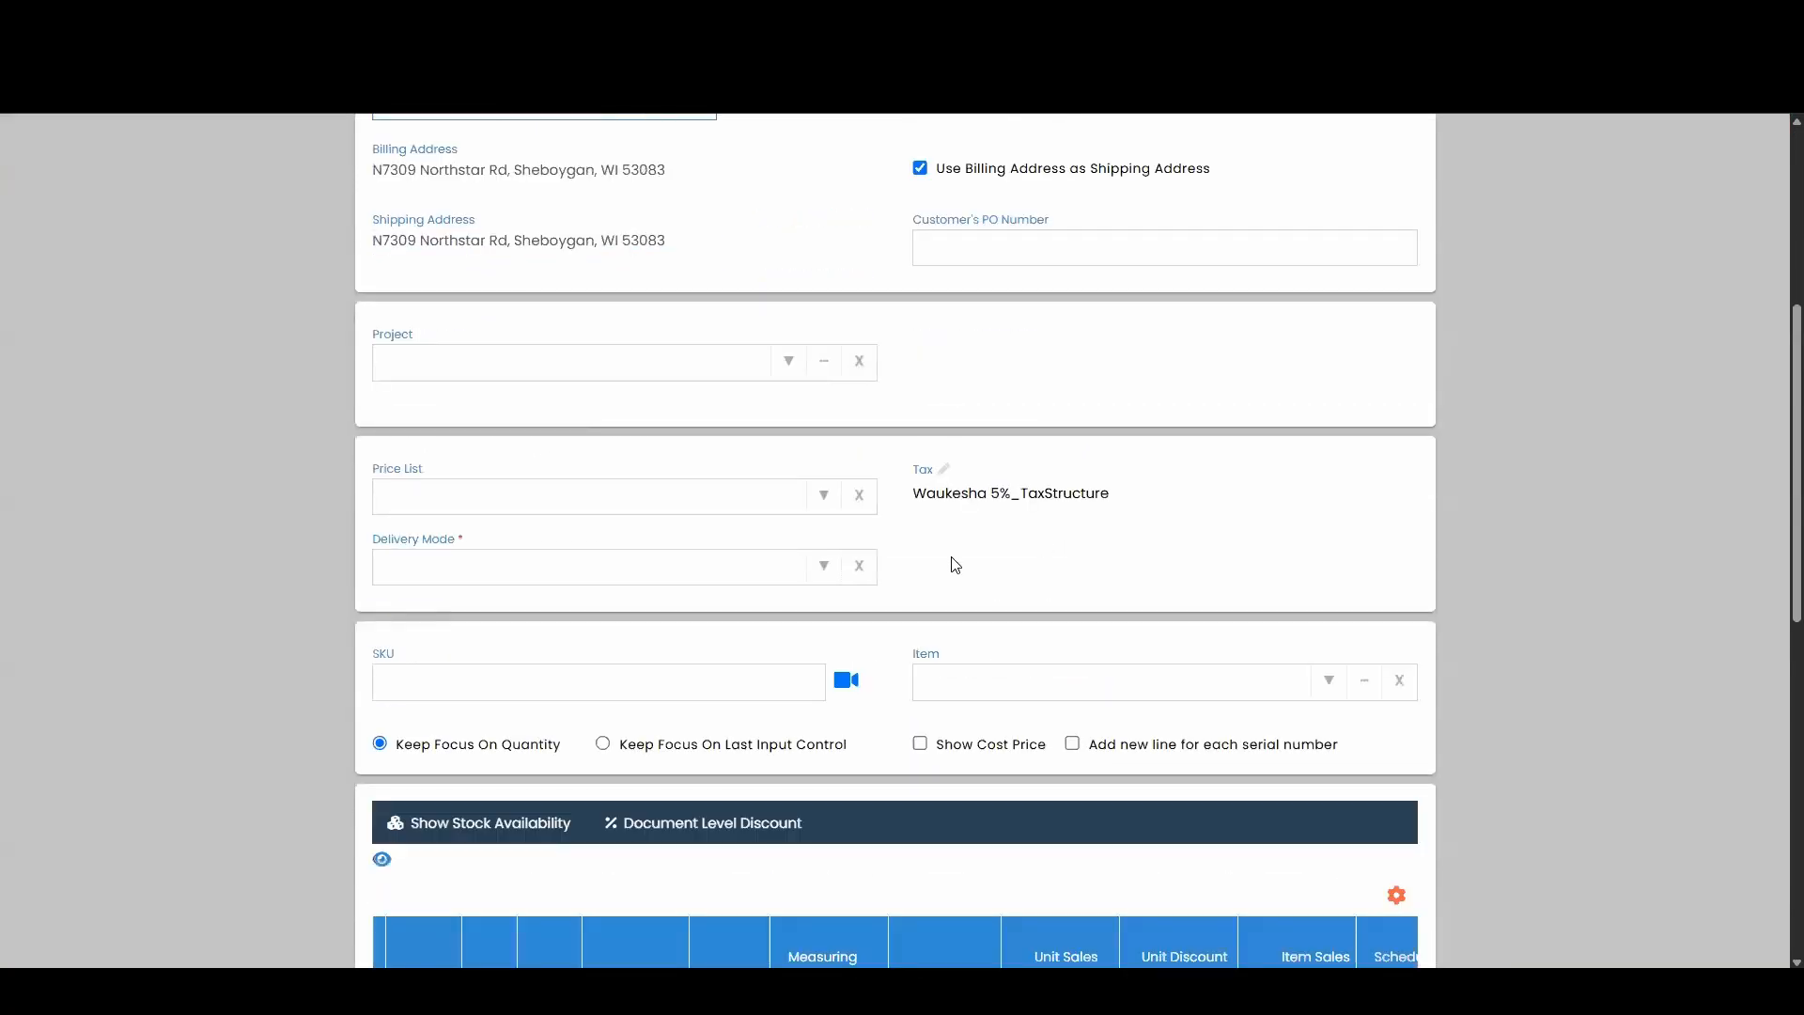
left_click(824, 565)
left_click(687, 631)
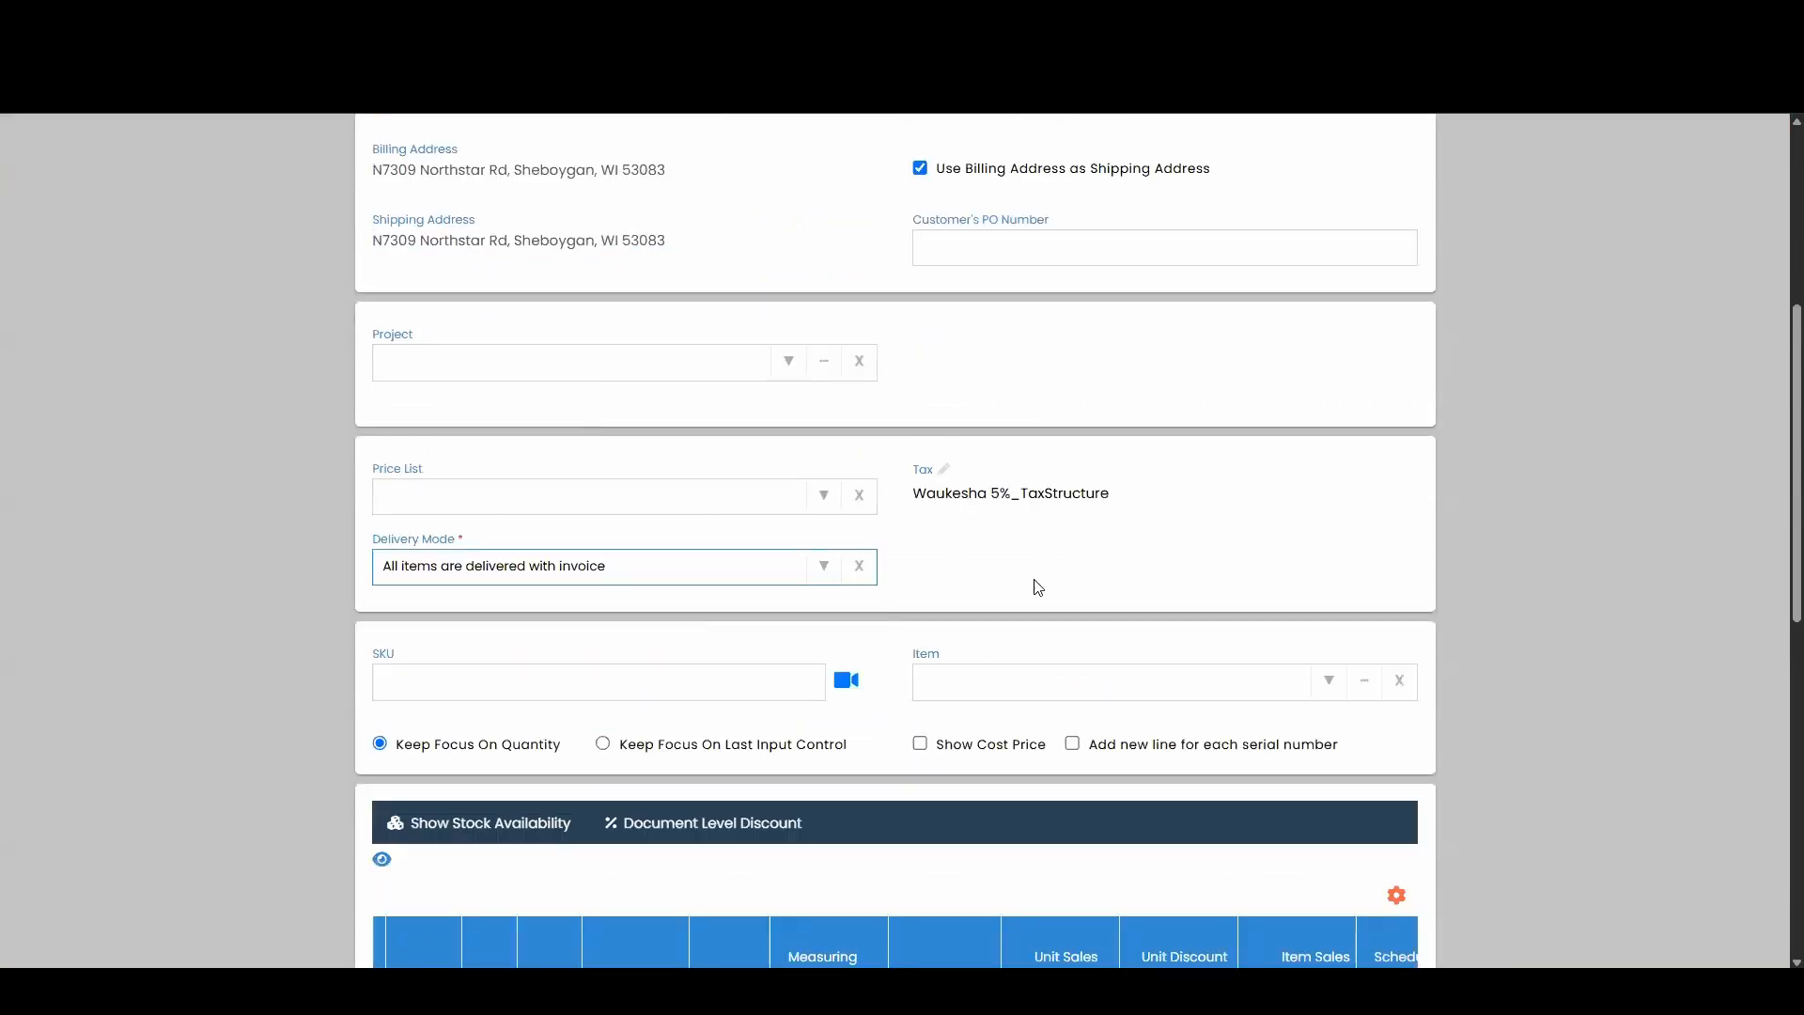
scroll(1034, 588, "down", 2)
left_click(1021, 484)
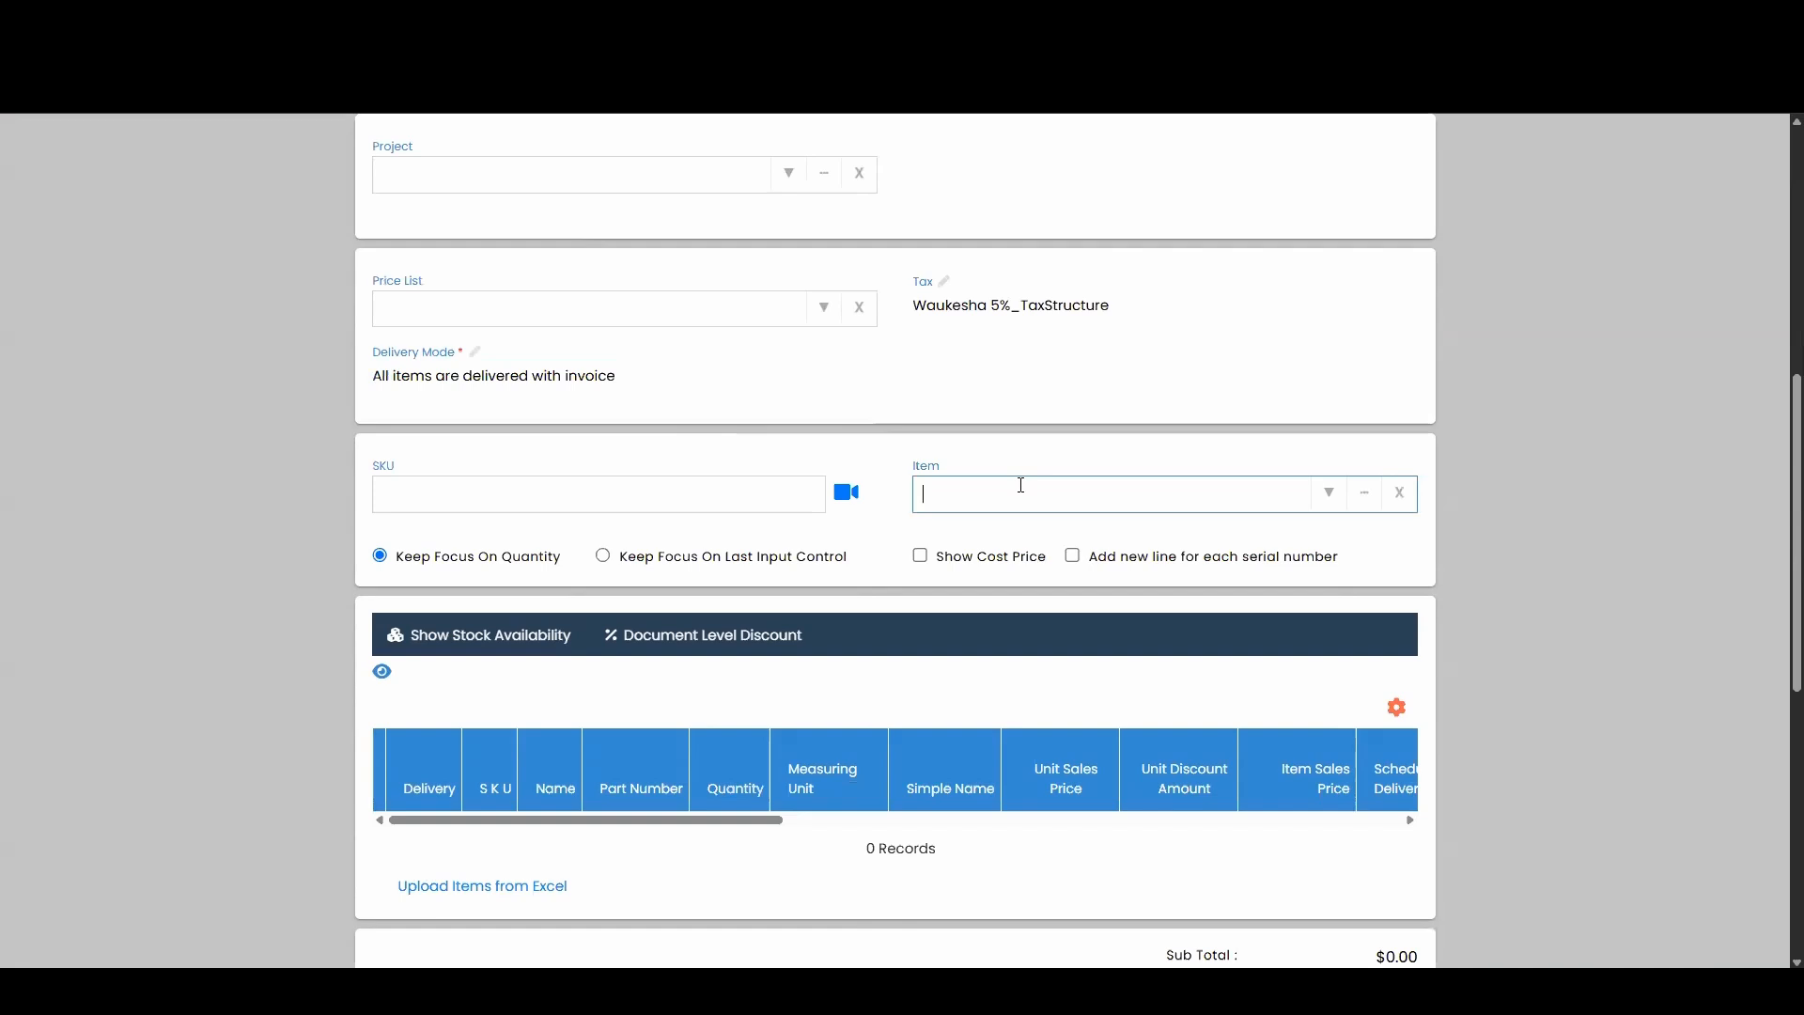
Add the 36-inch WRF555SDFZ refrigerator with no add-ons and 'No Warranty (ESC Declined)', then select its line.
type("WRF555SDFZ")
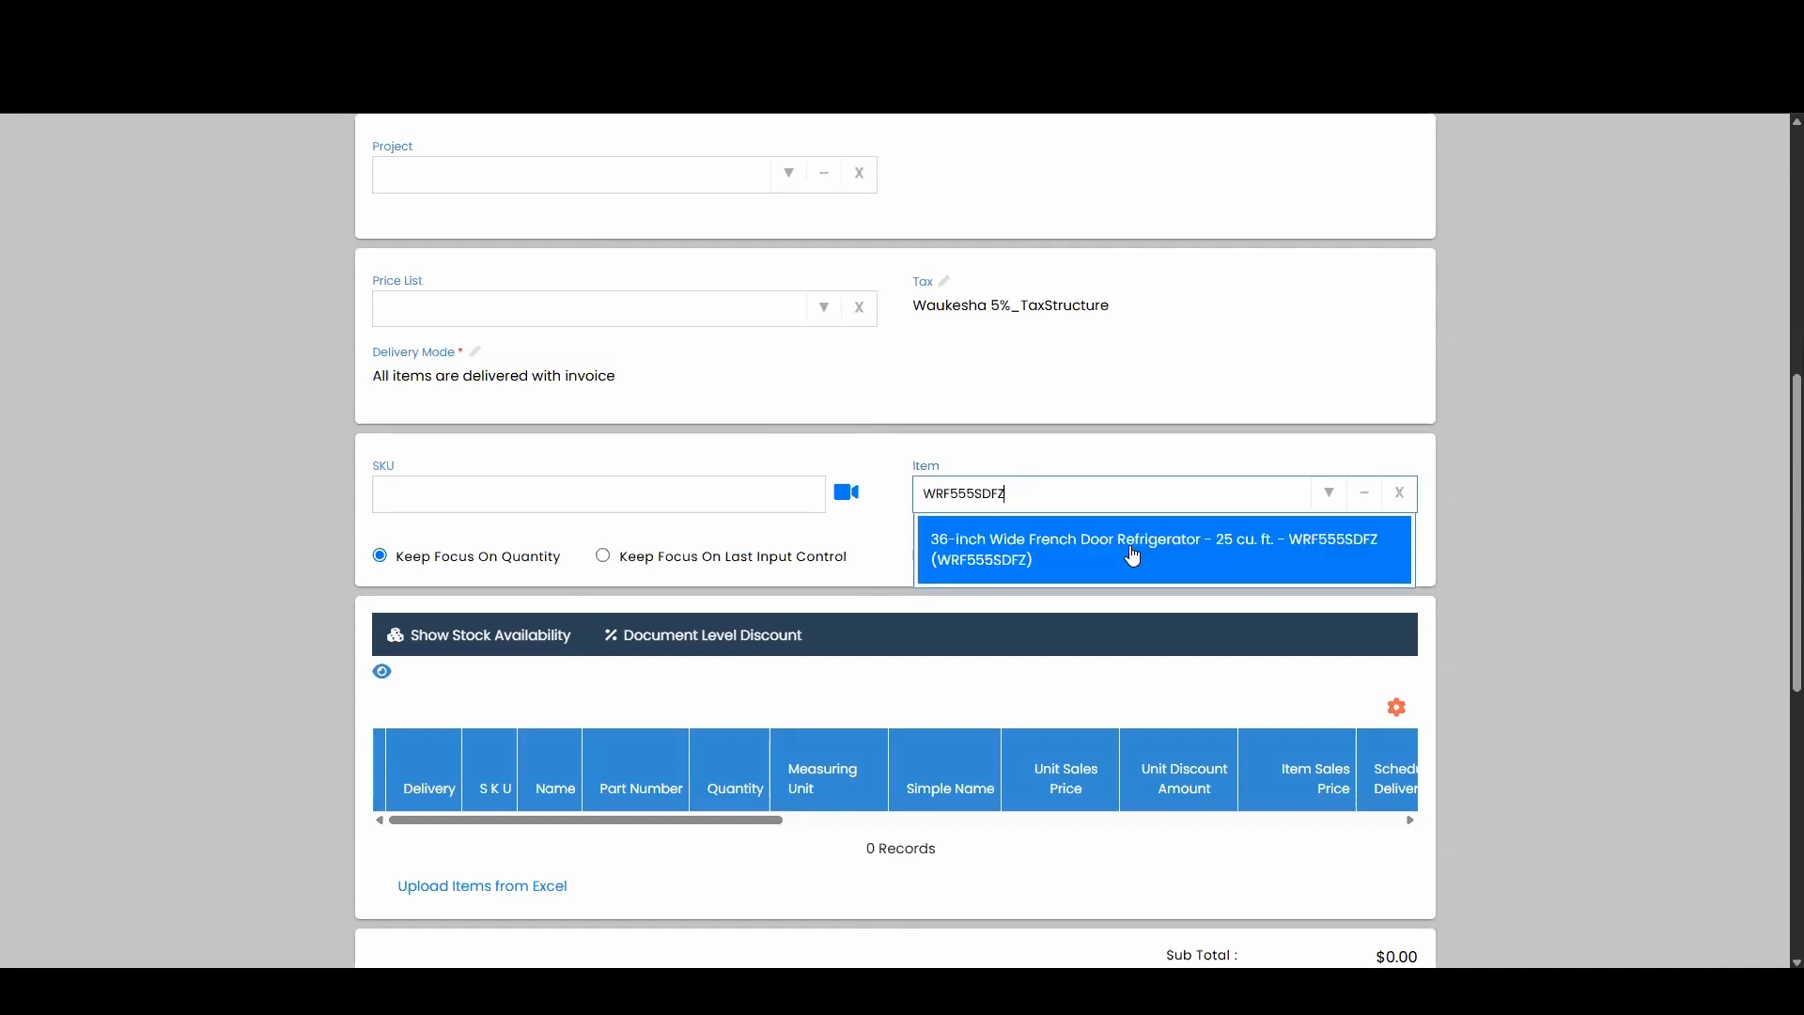
left_click(982, 559)
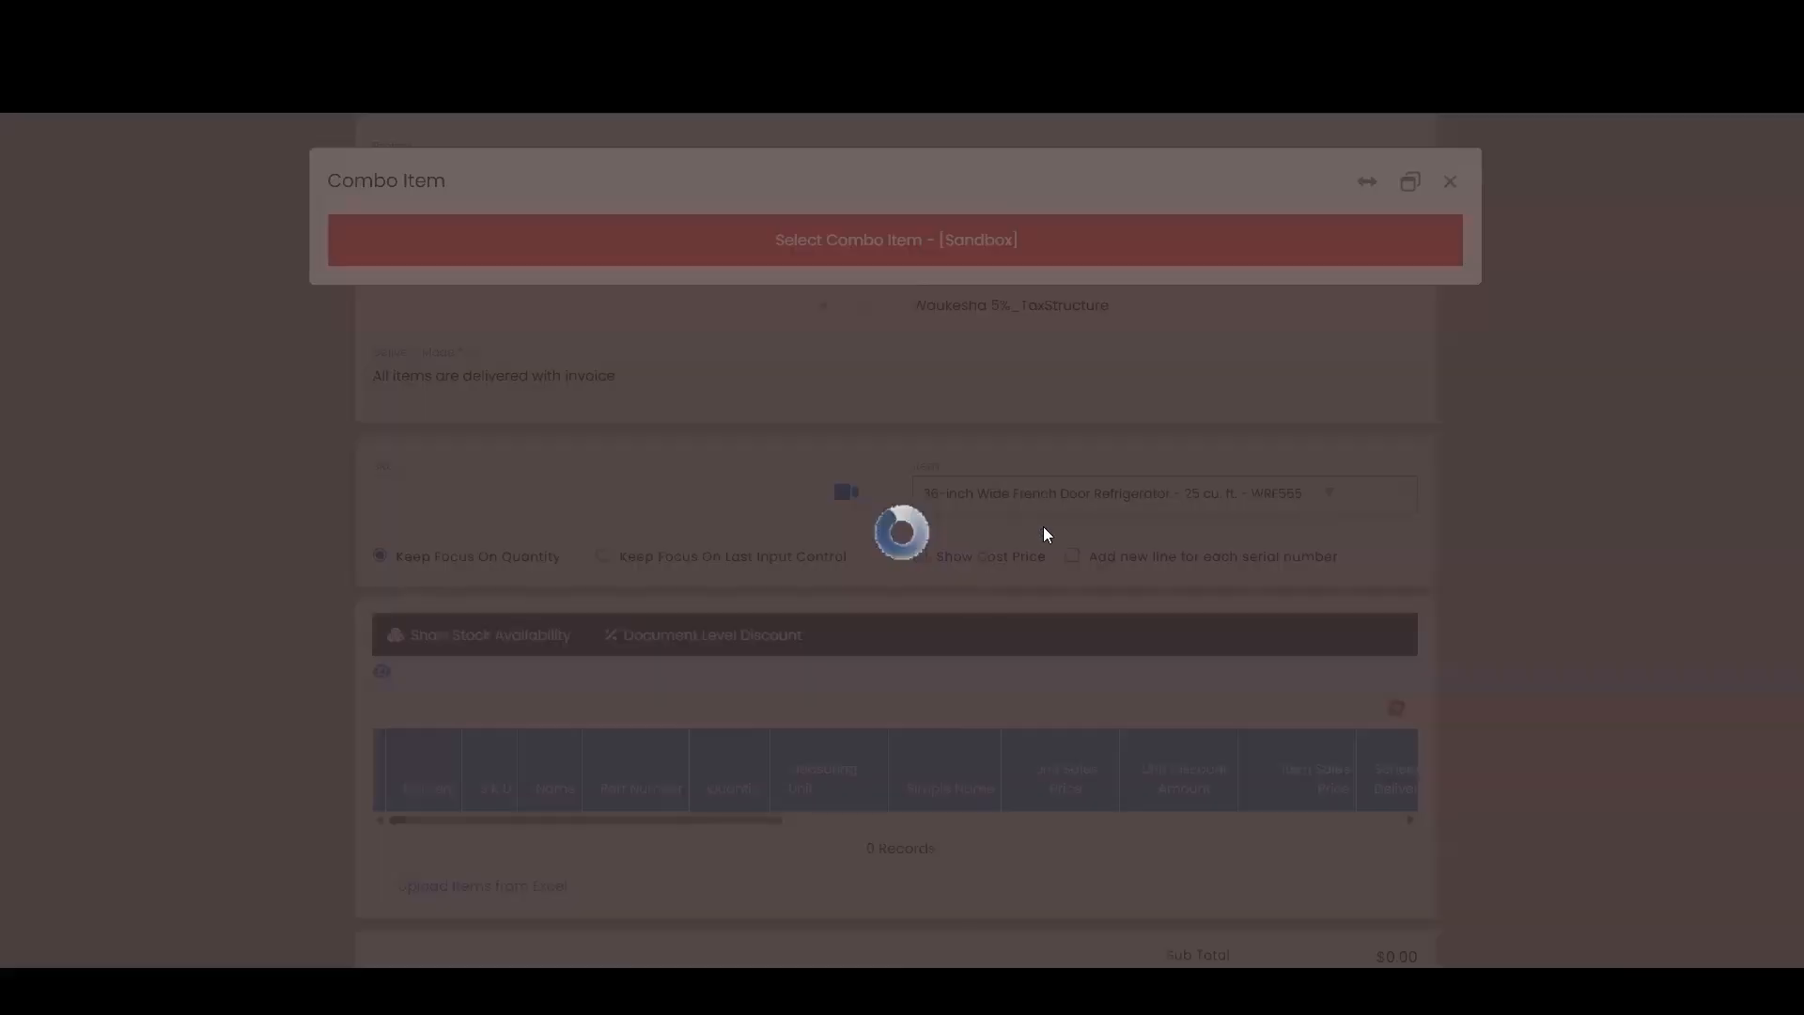
scroll(1170, 827, "down", 2)
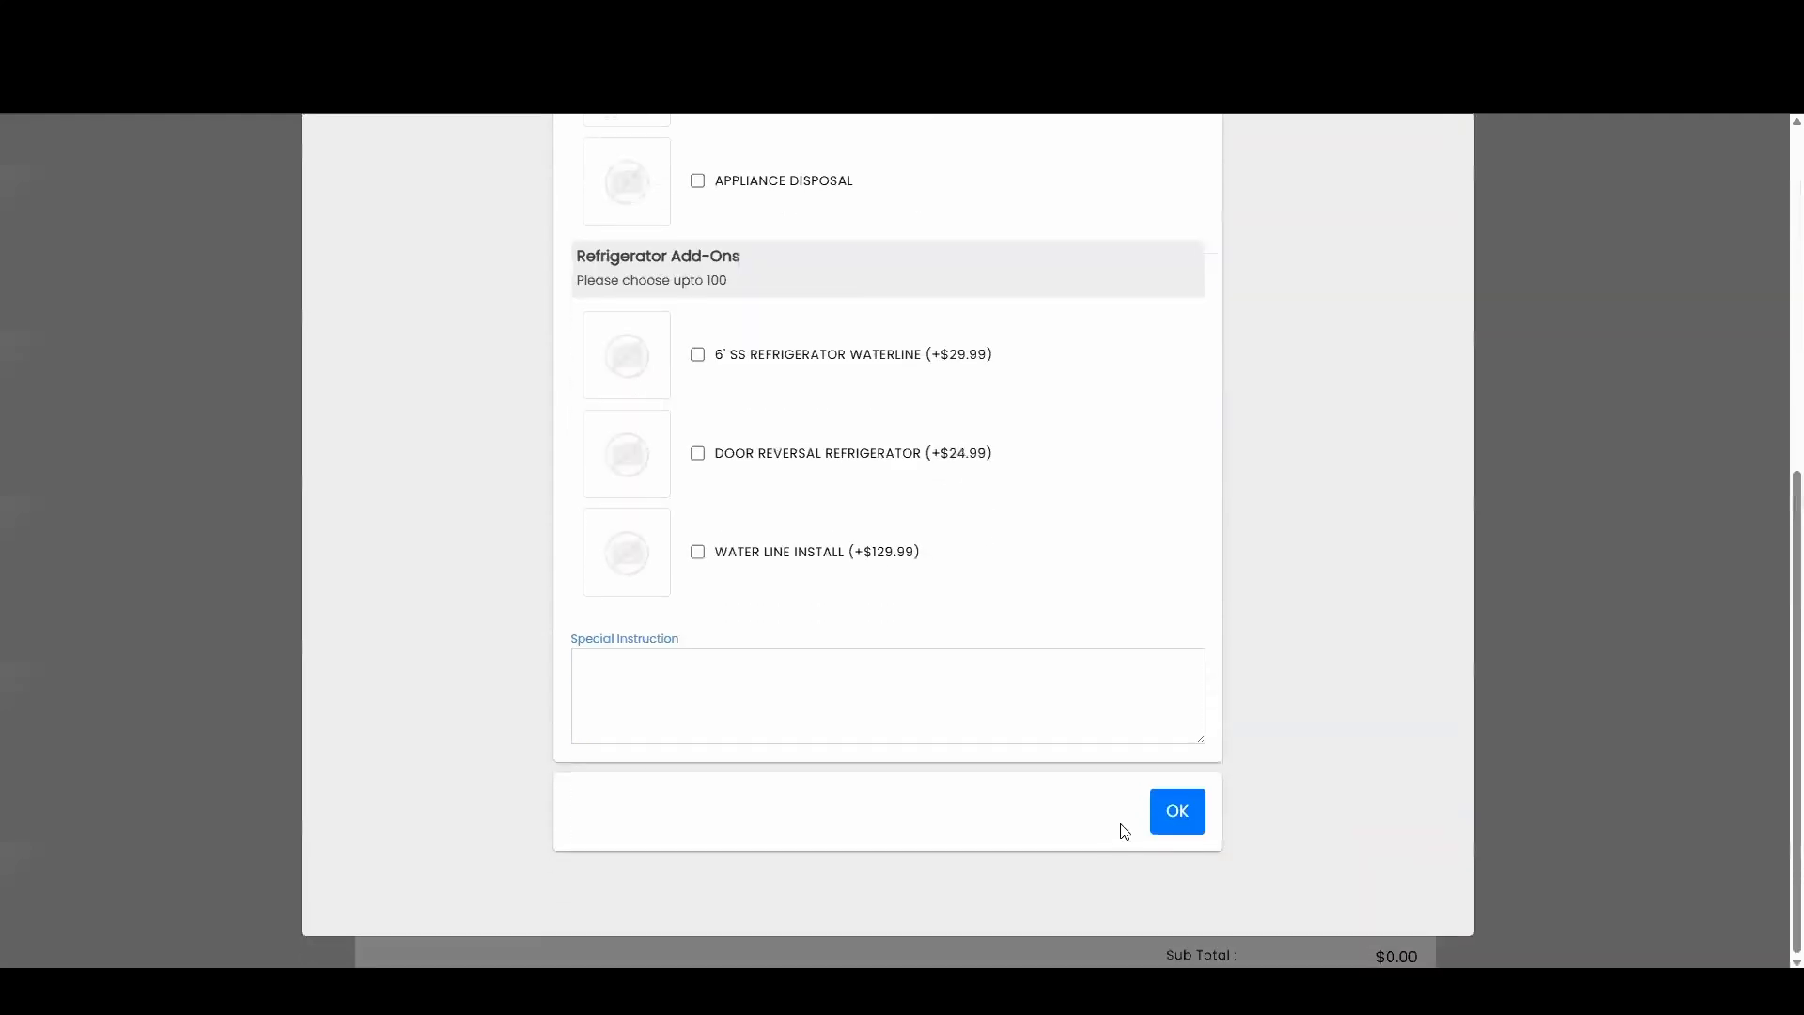
left_click(1173, 812)
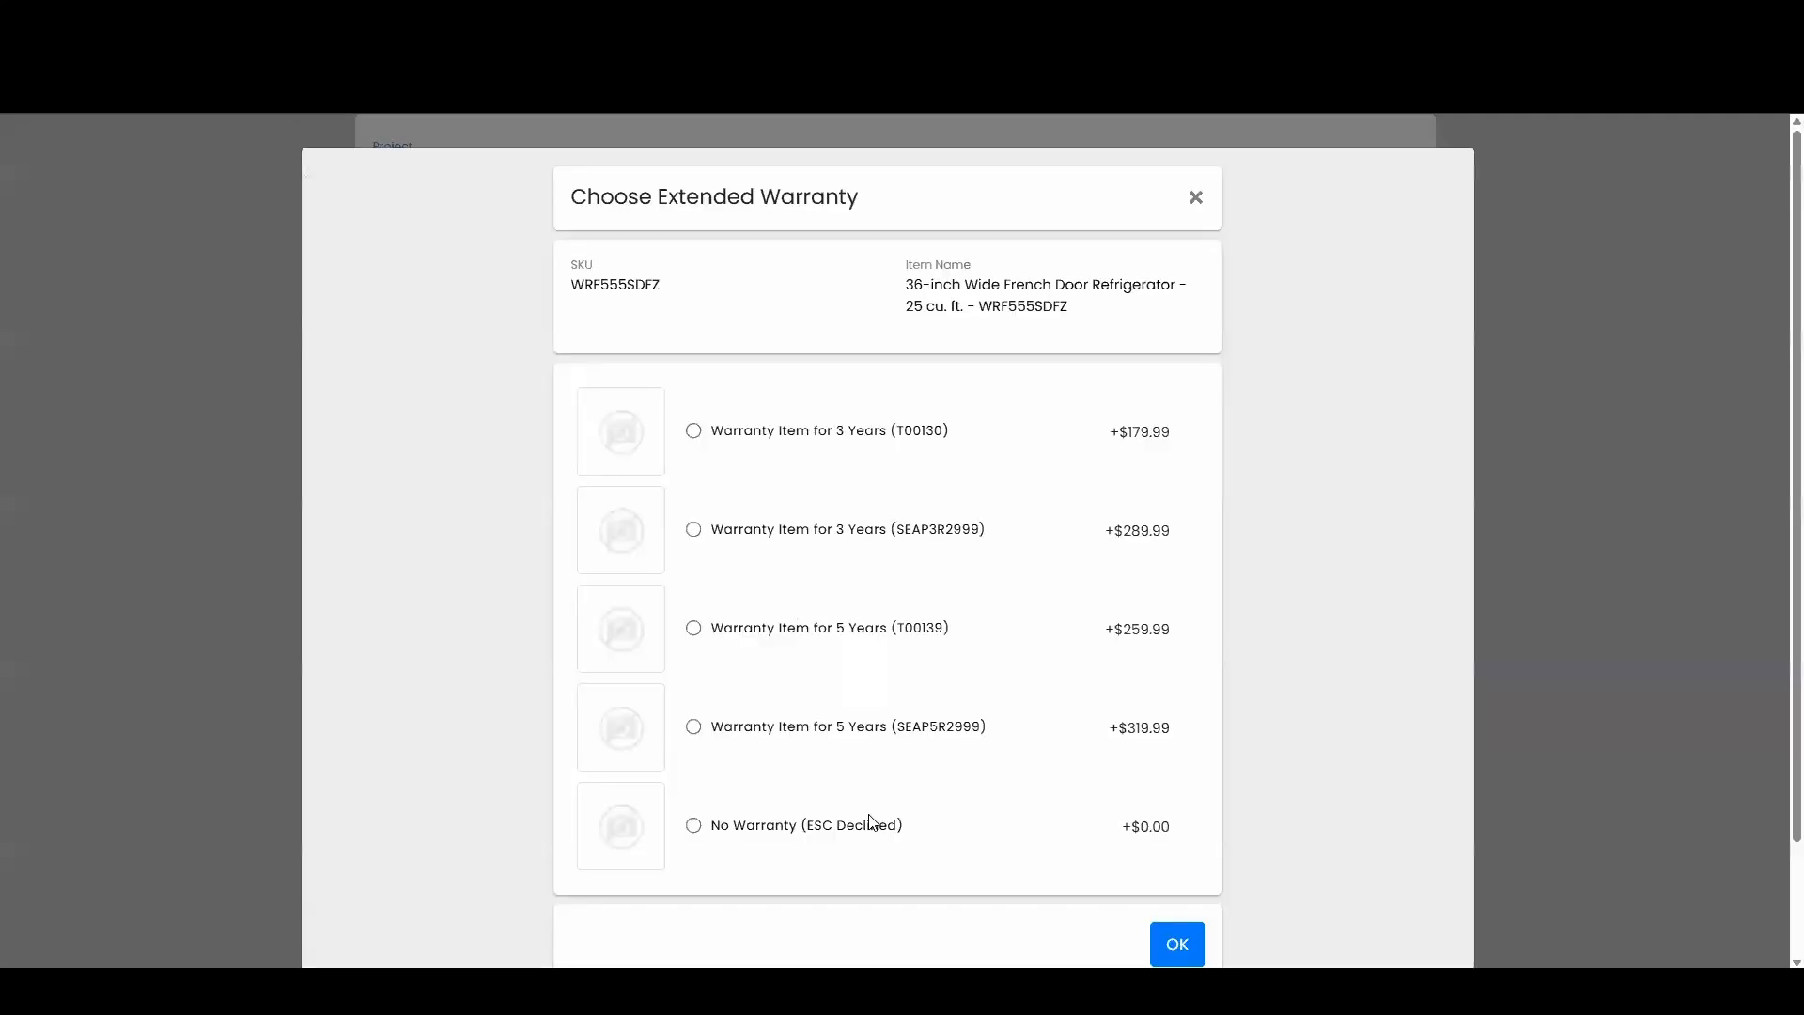
left_click(846, 828)
left_click(1177, 943)
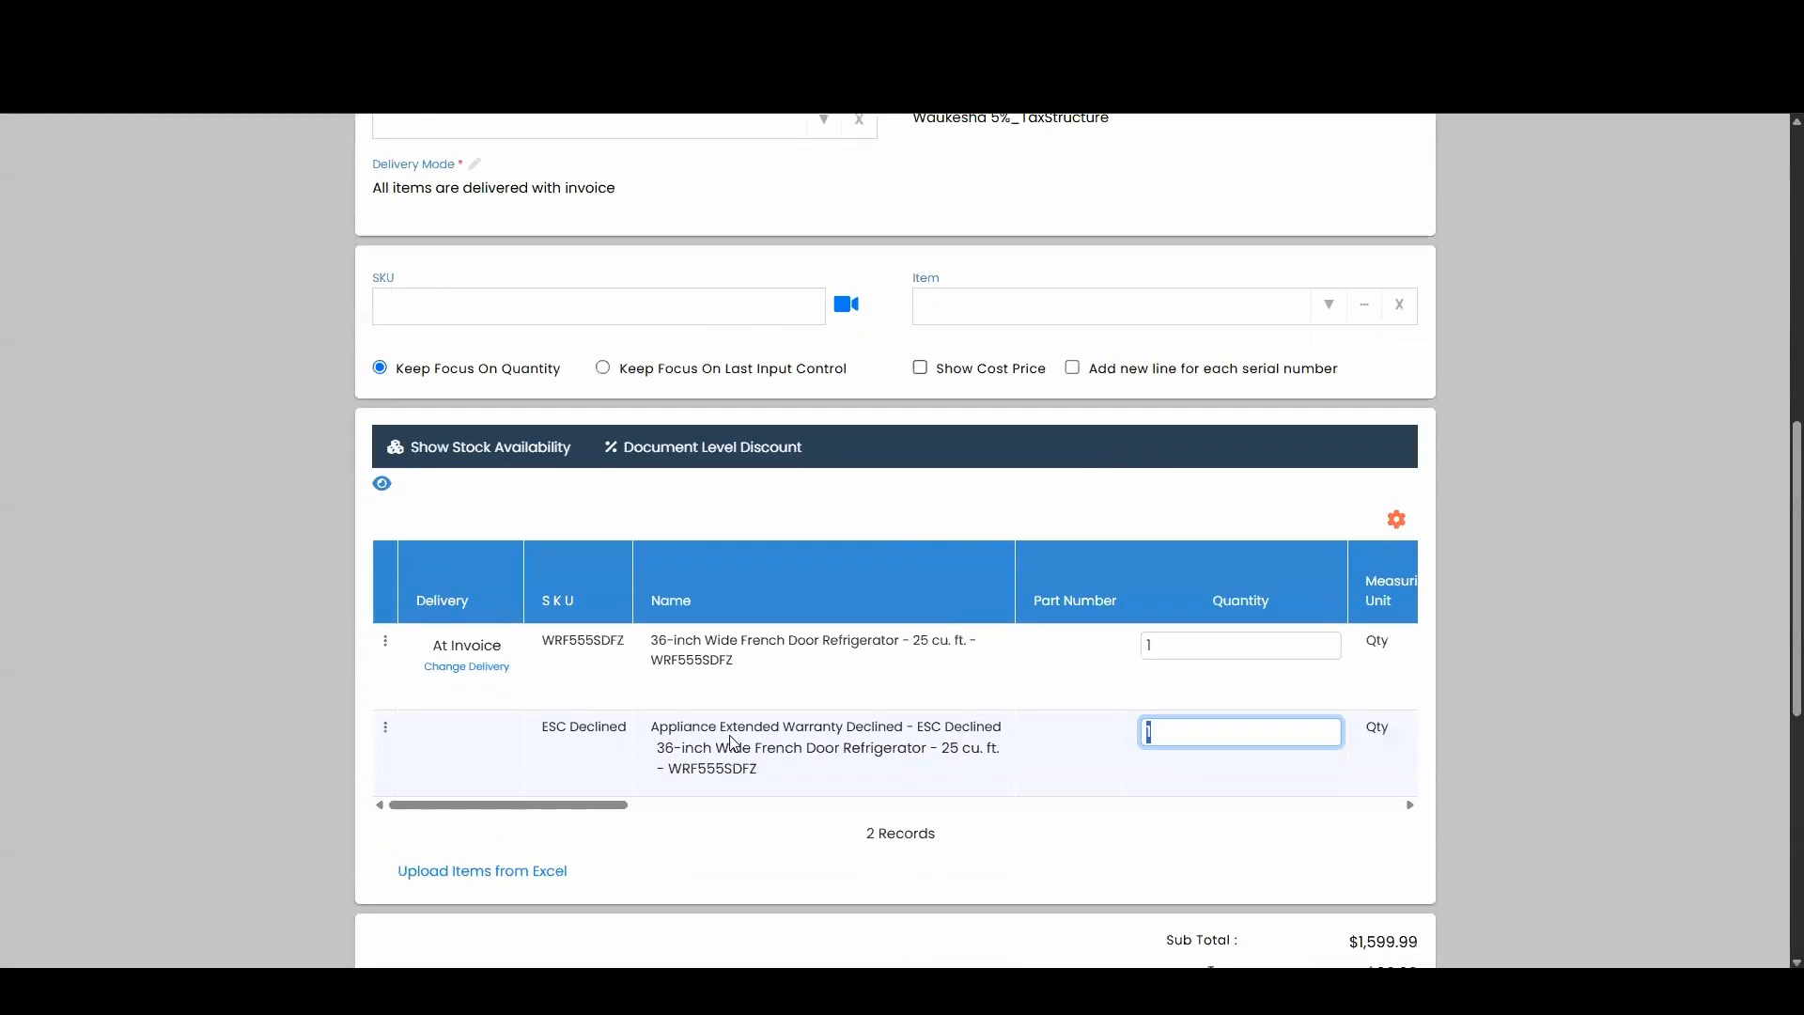
left_click(736, 684)
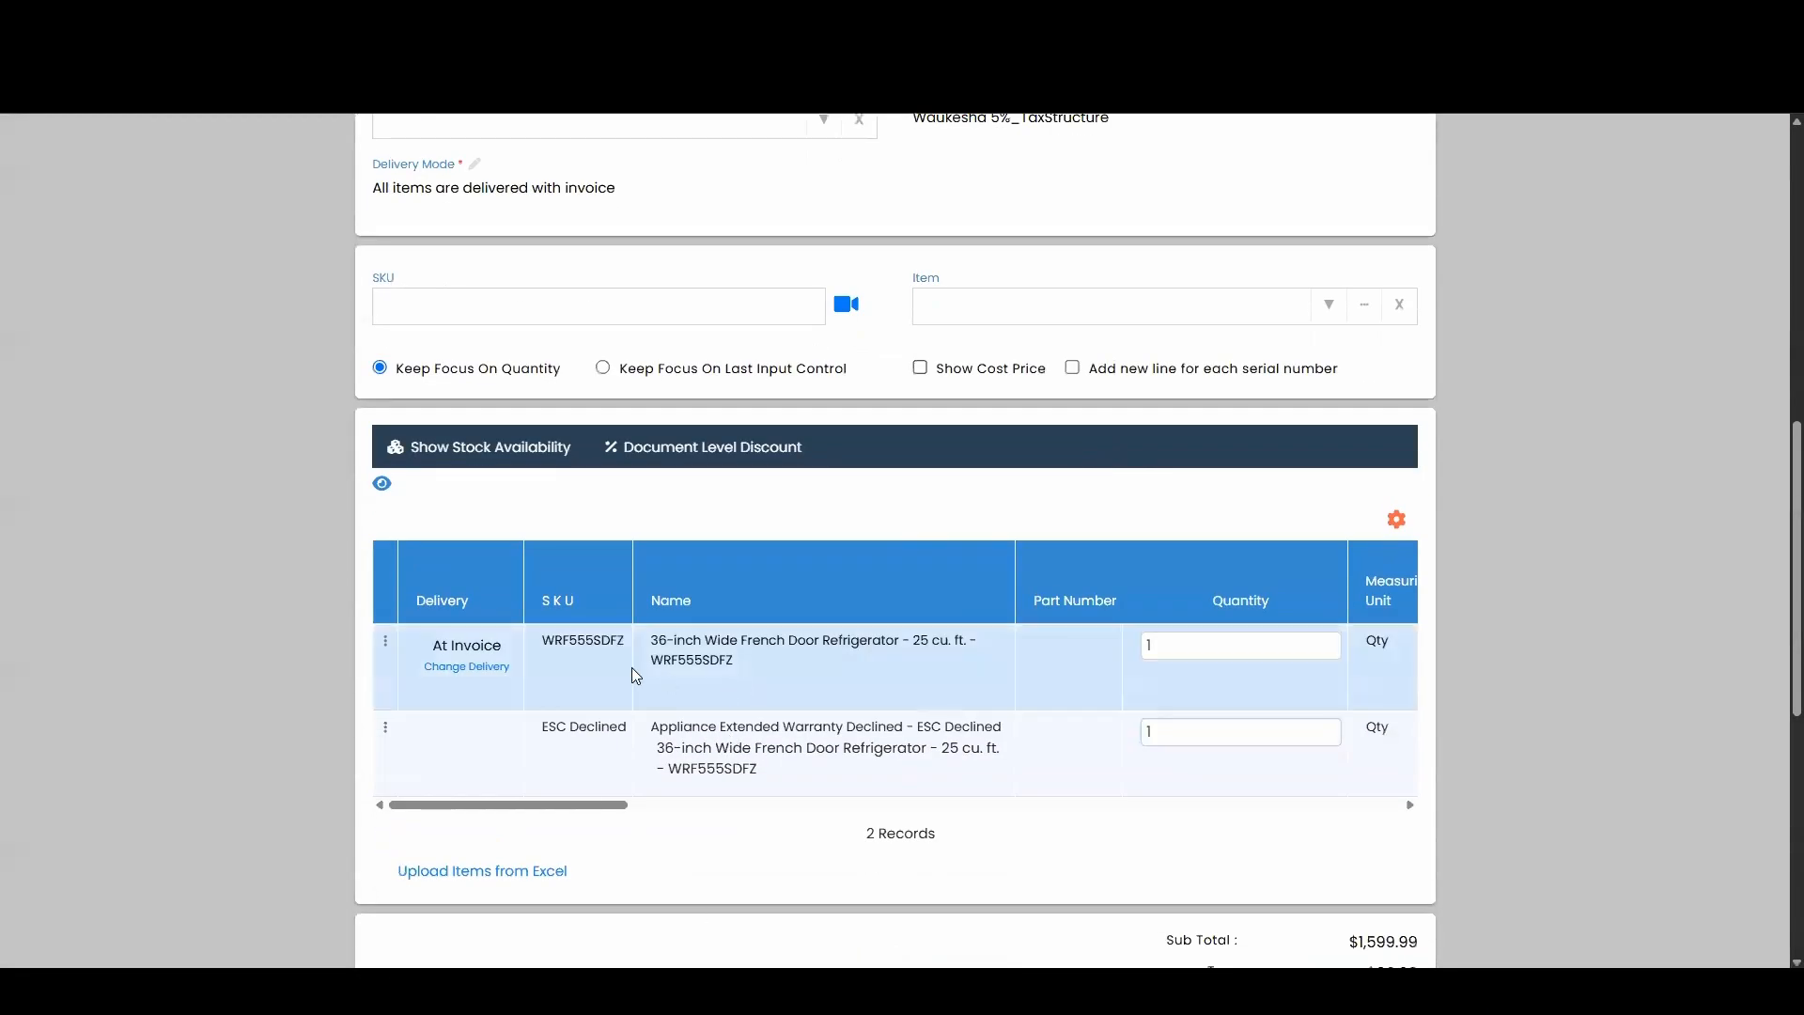
left_click(385, 645)
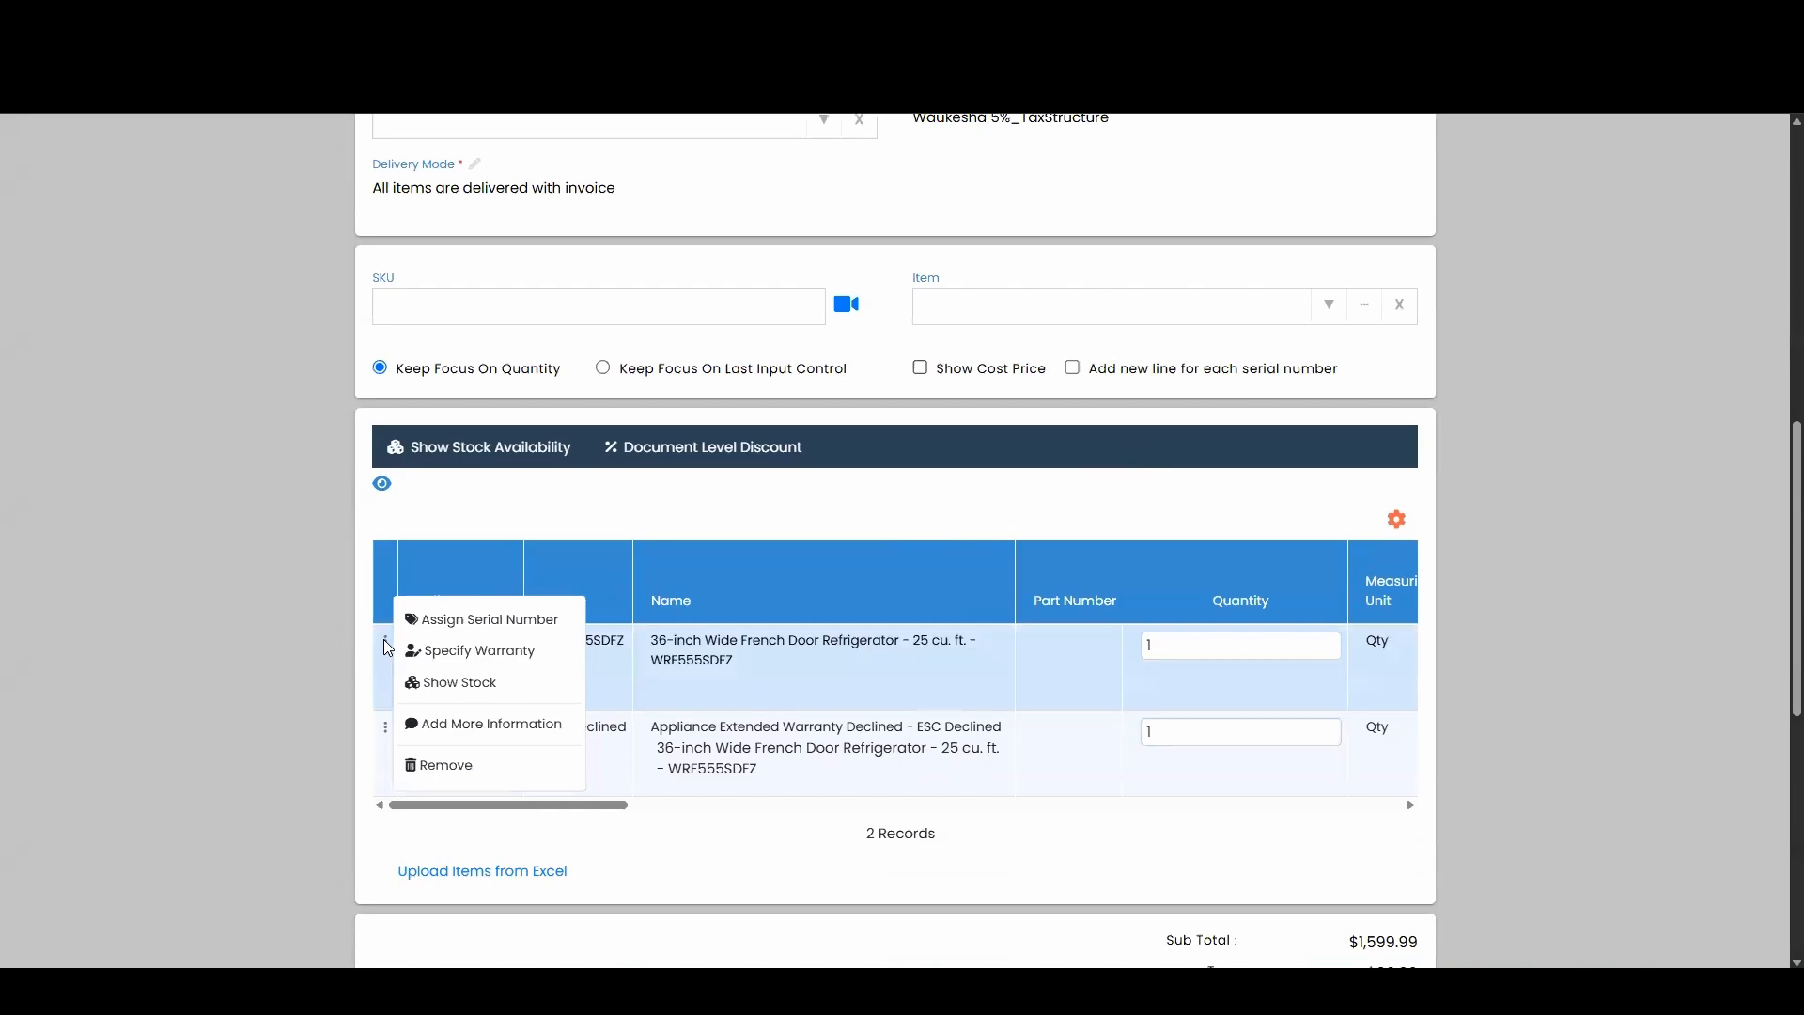
left_click(510, 690)
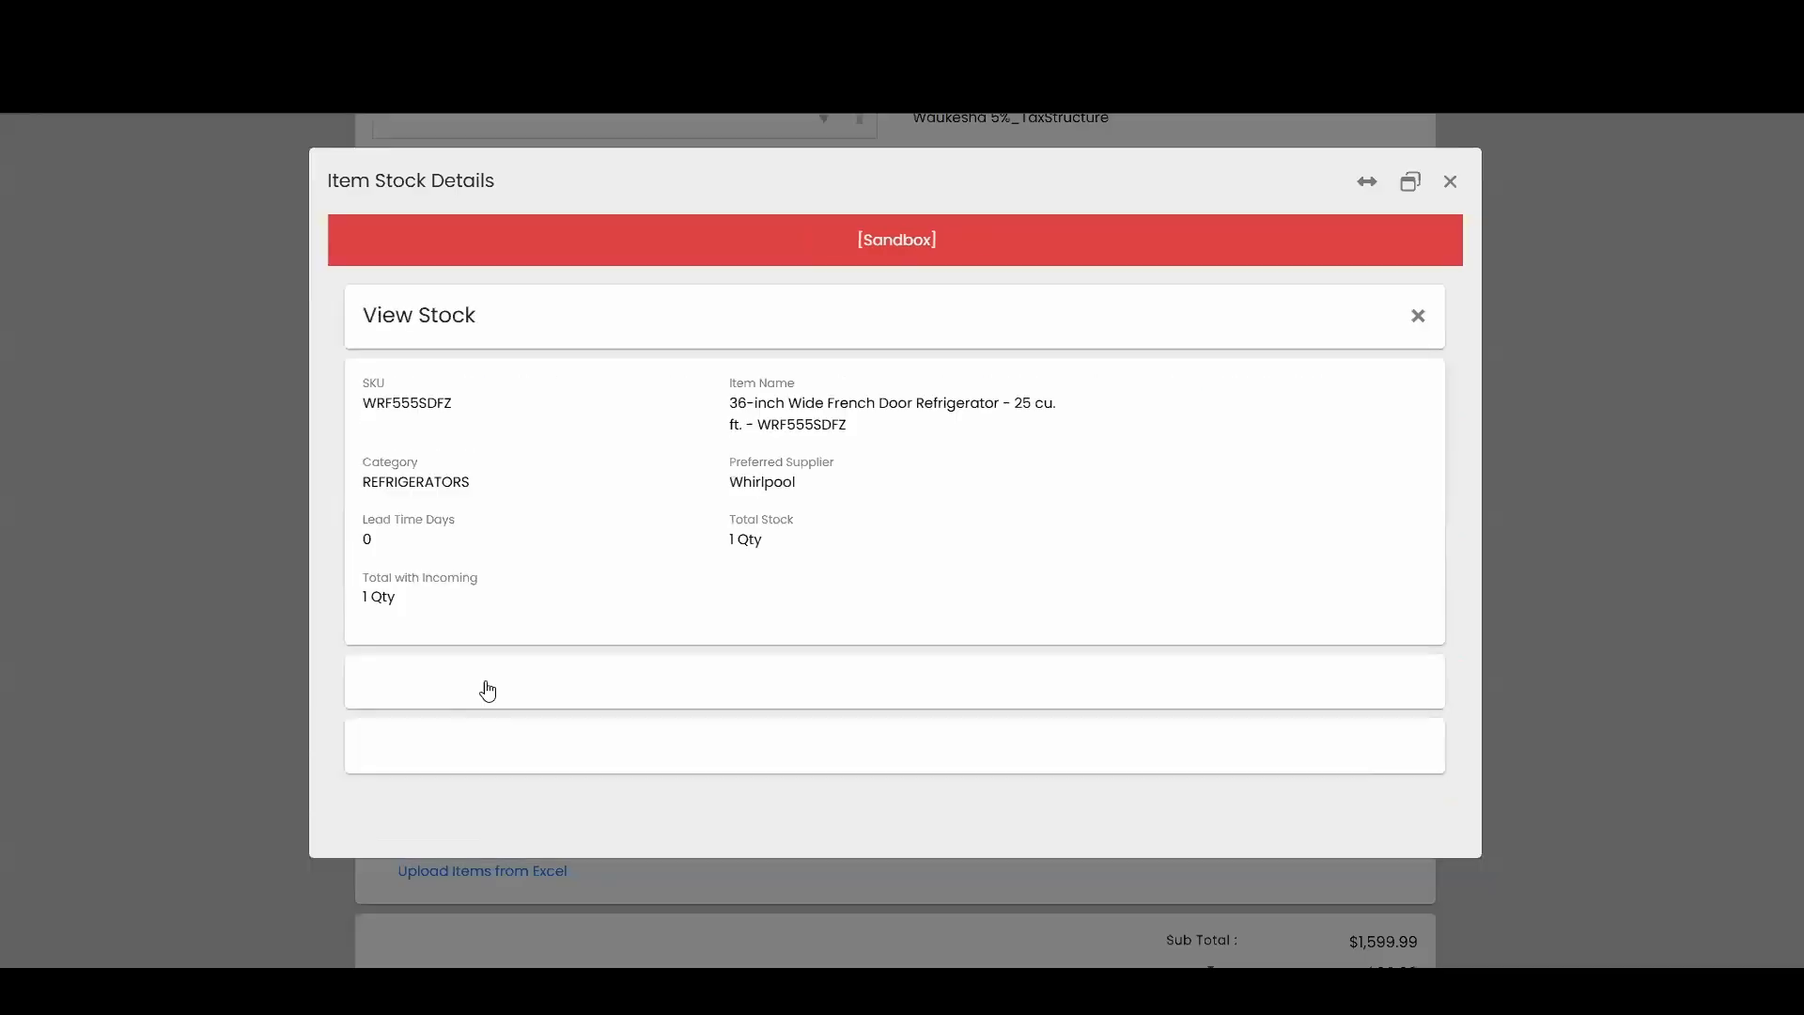
scroll(695, 459, "down", 3)
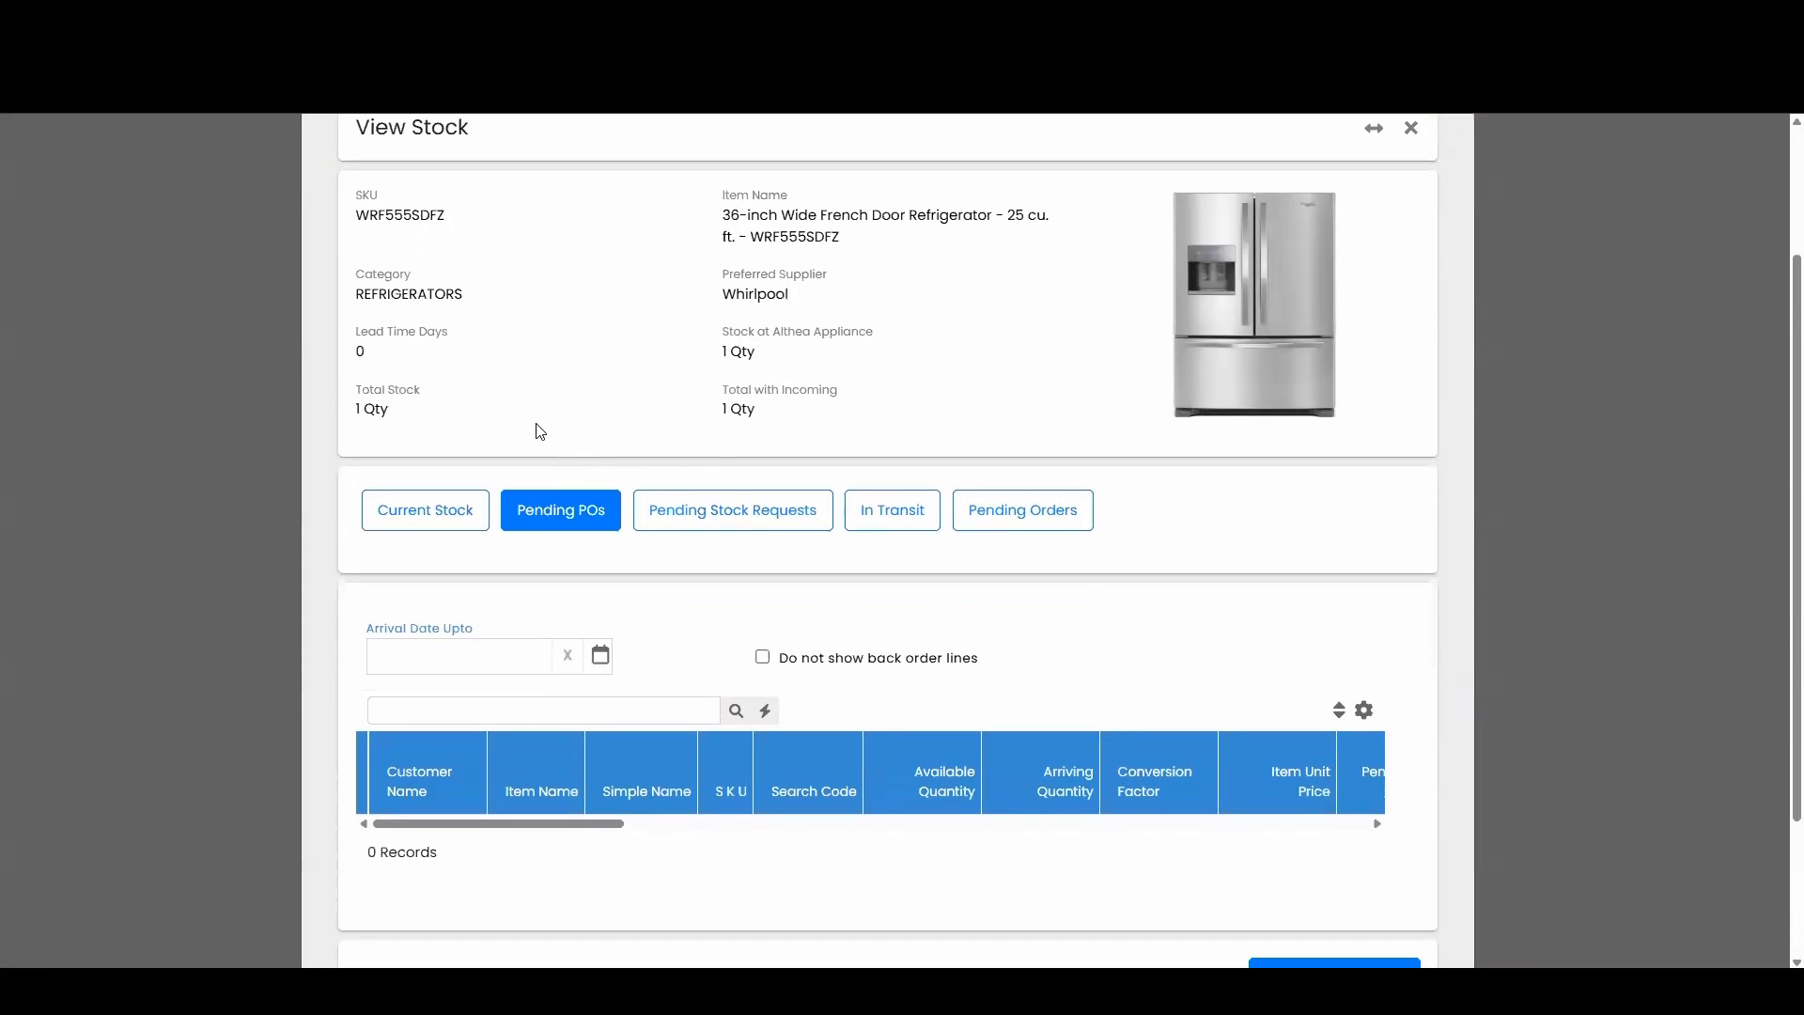
left_click_drag(401, 322, 358, 326)
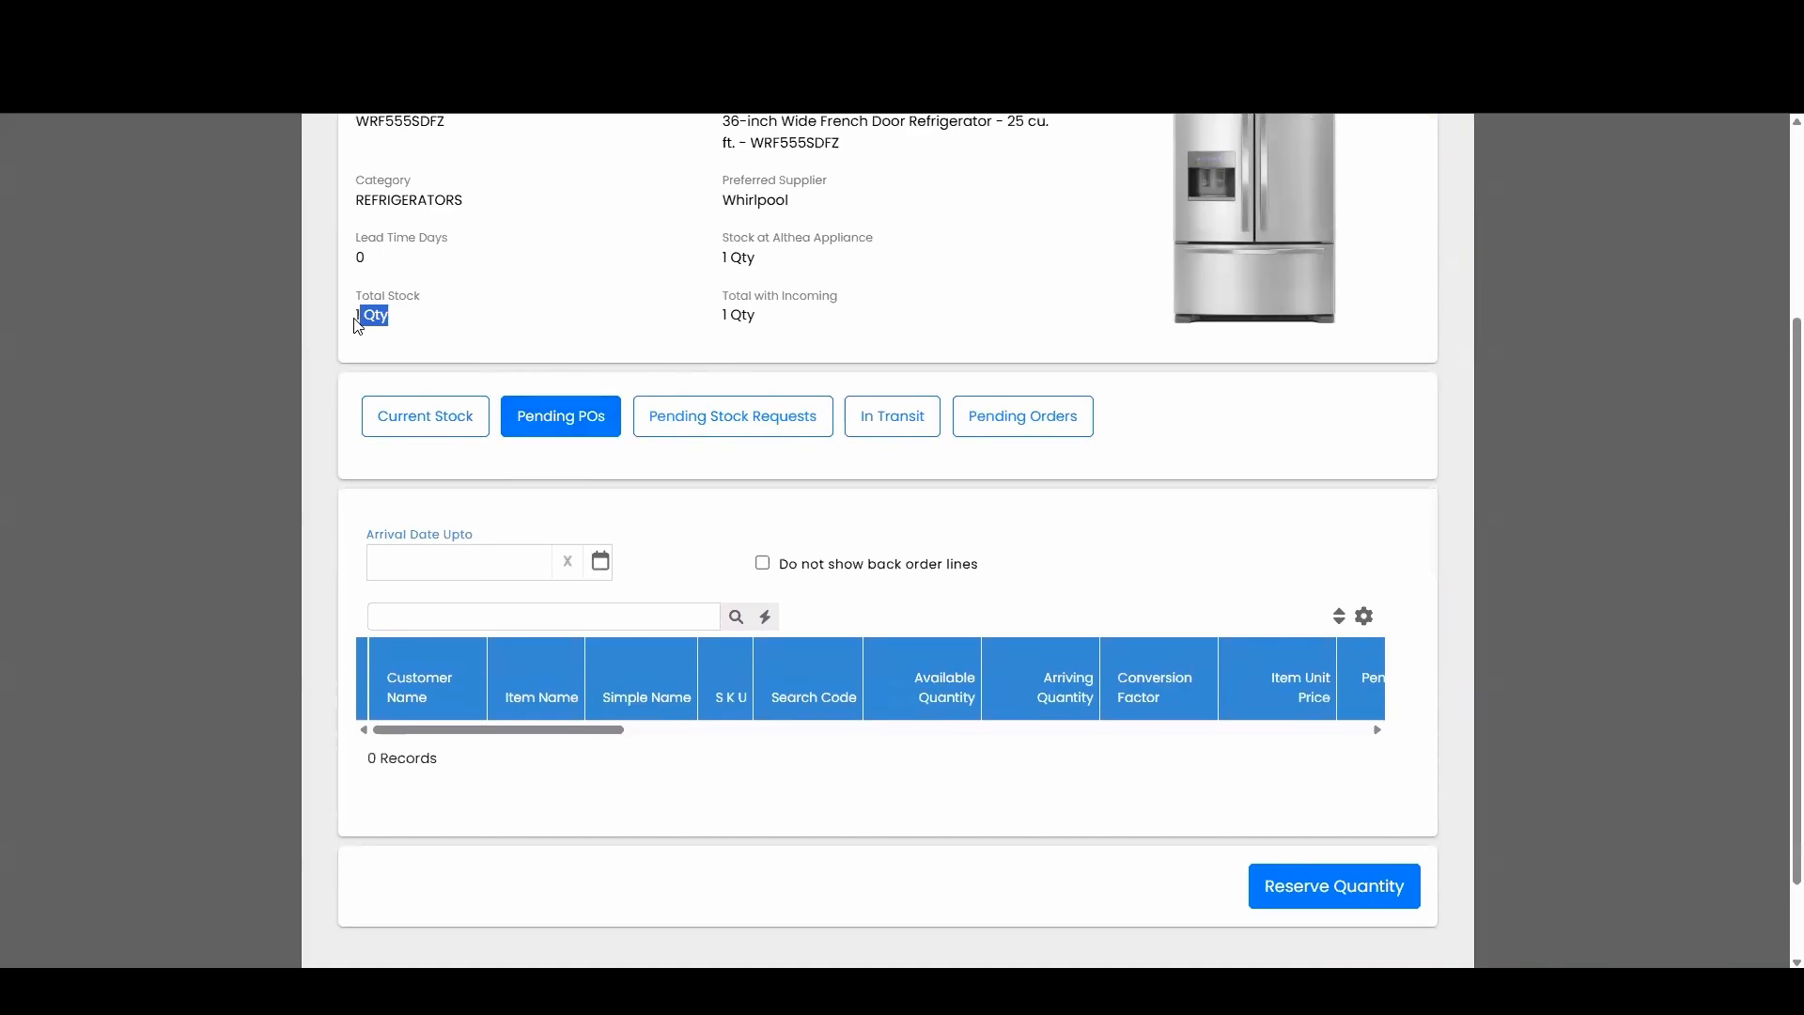
left_click(445, 326)
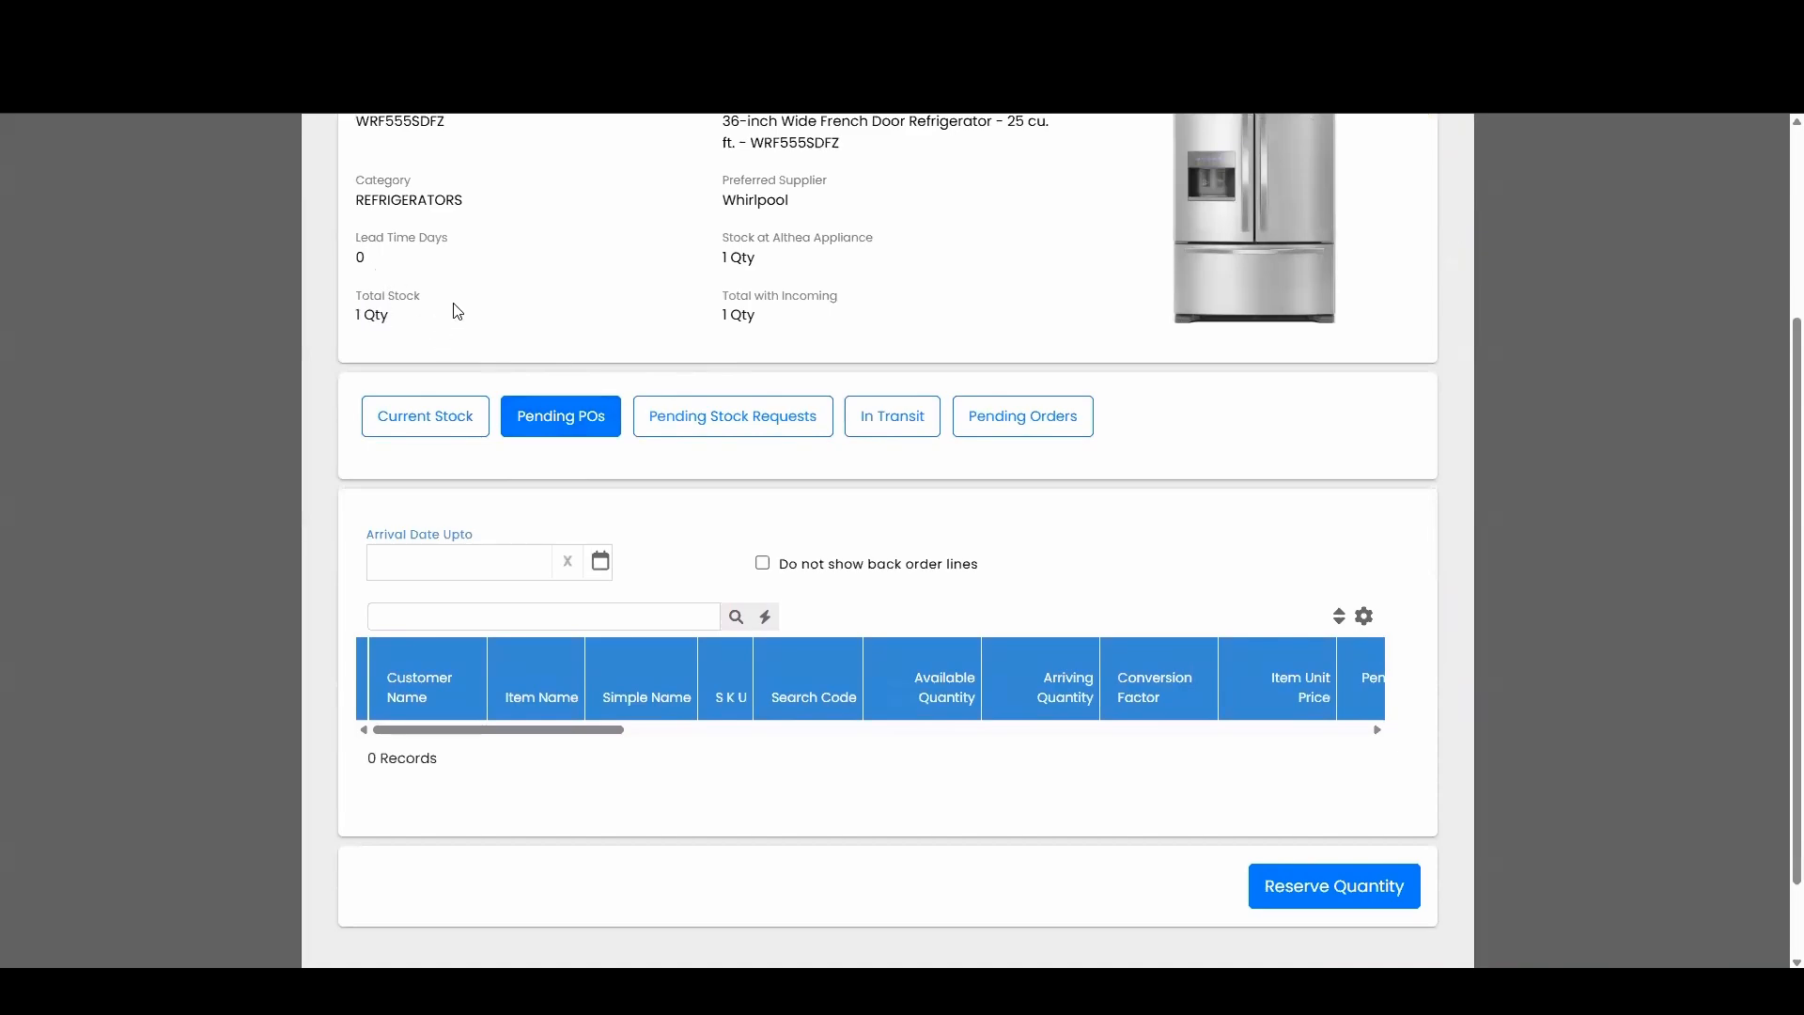
left_click(439, 417)
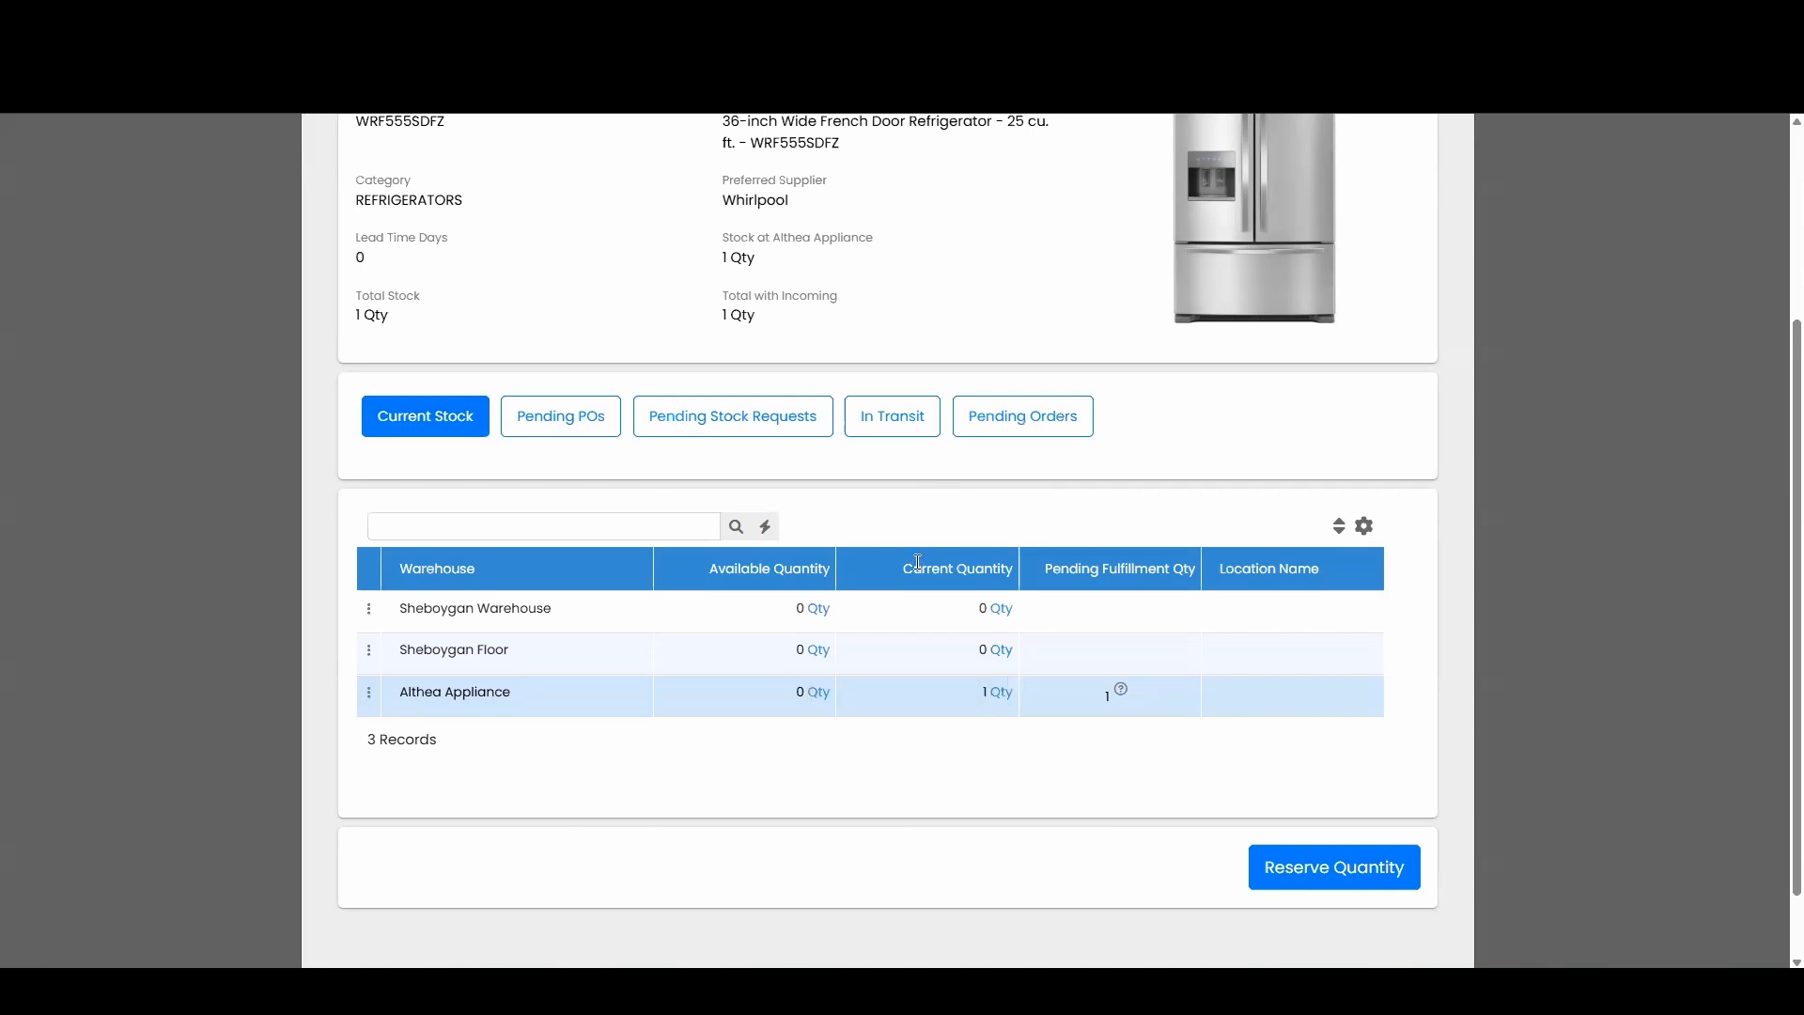
left_click(1119, 693)
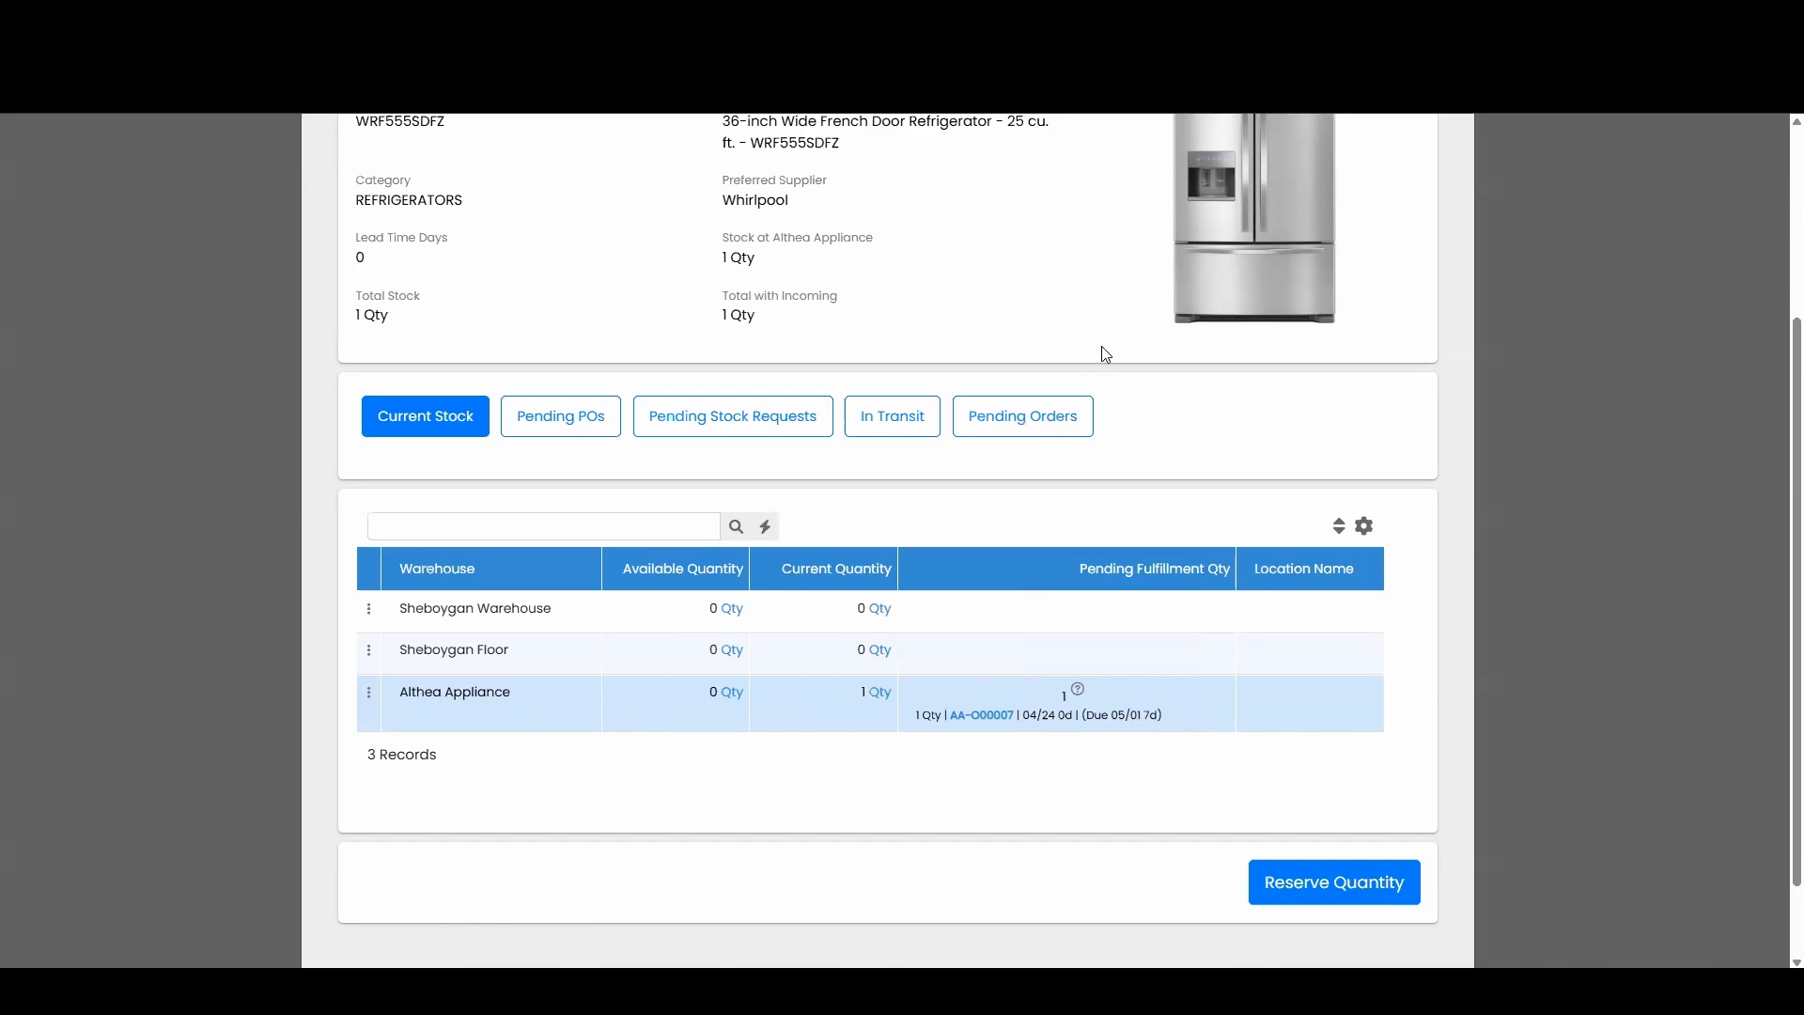
scroll(1221, 300, "up", 3)
left_click(1443, 182)
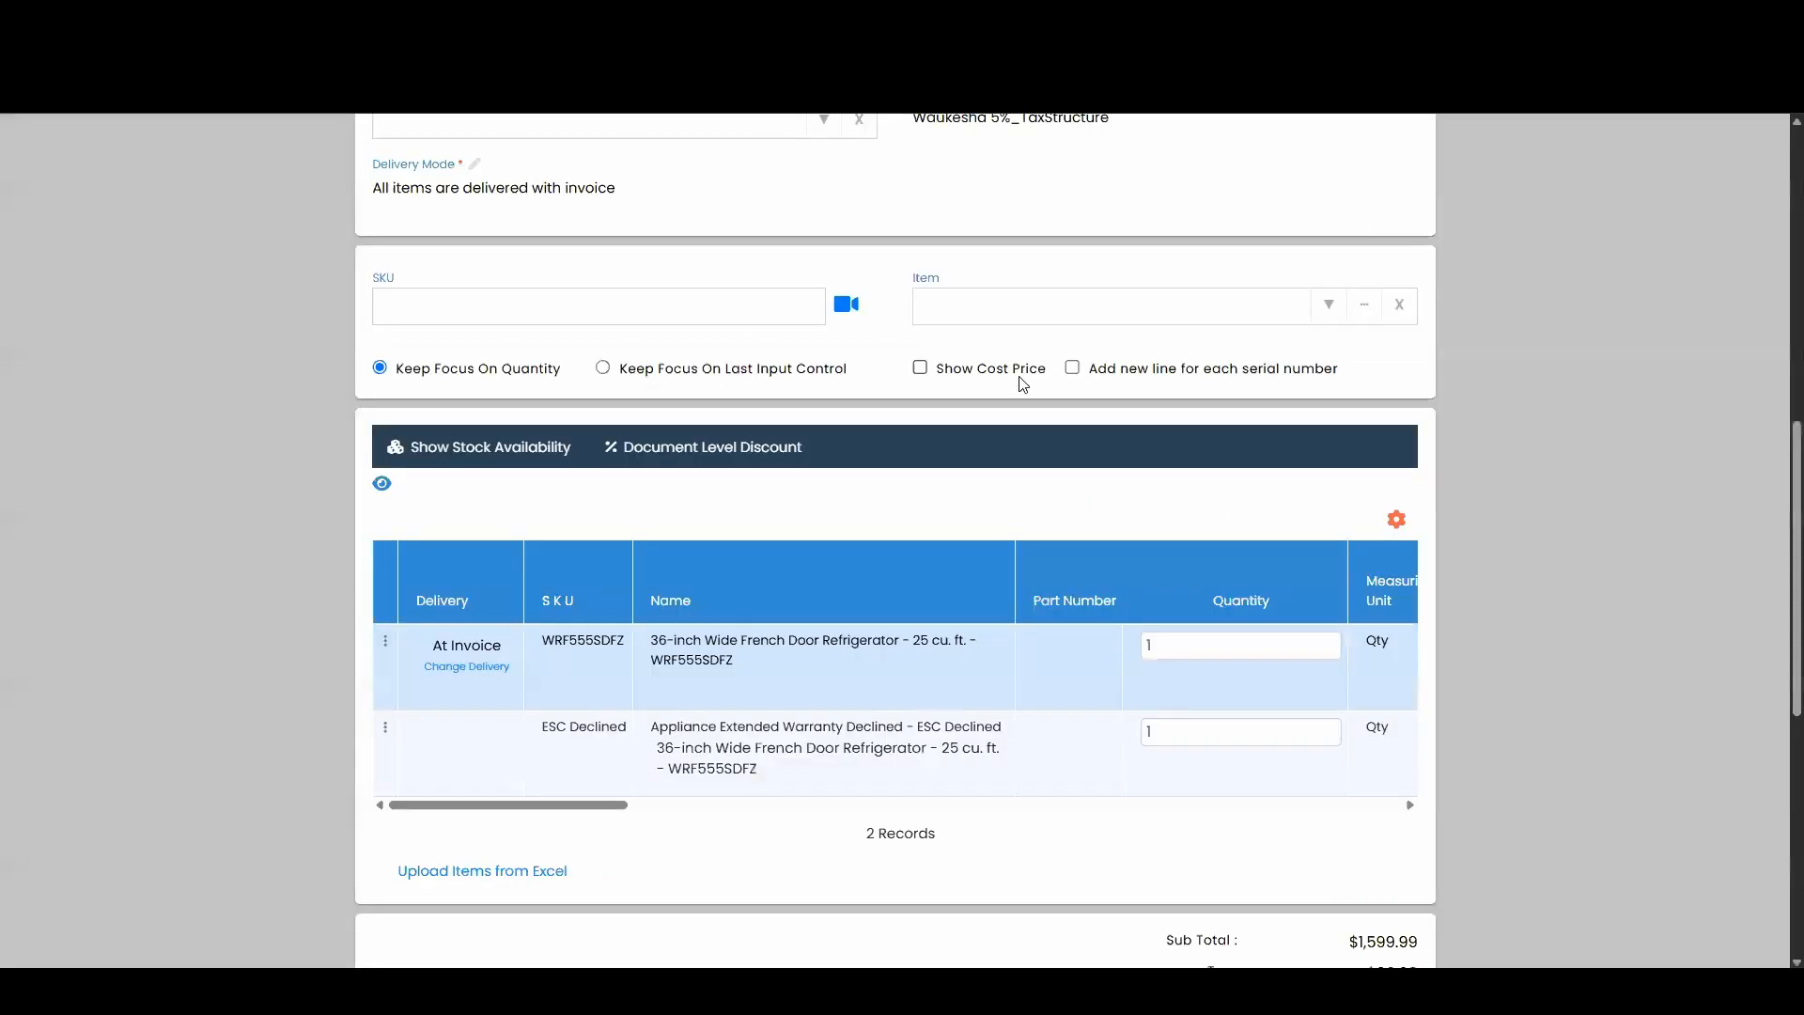
Create order AA-O00008, saving with the serial number blank and confirming to continue.
scroll(1022, 384, "up", 8)
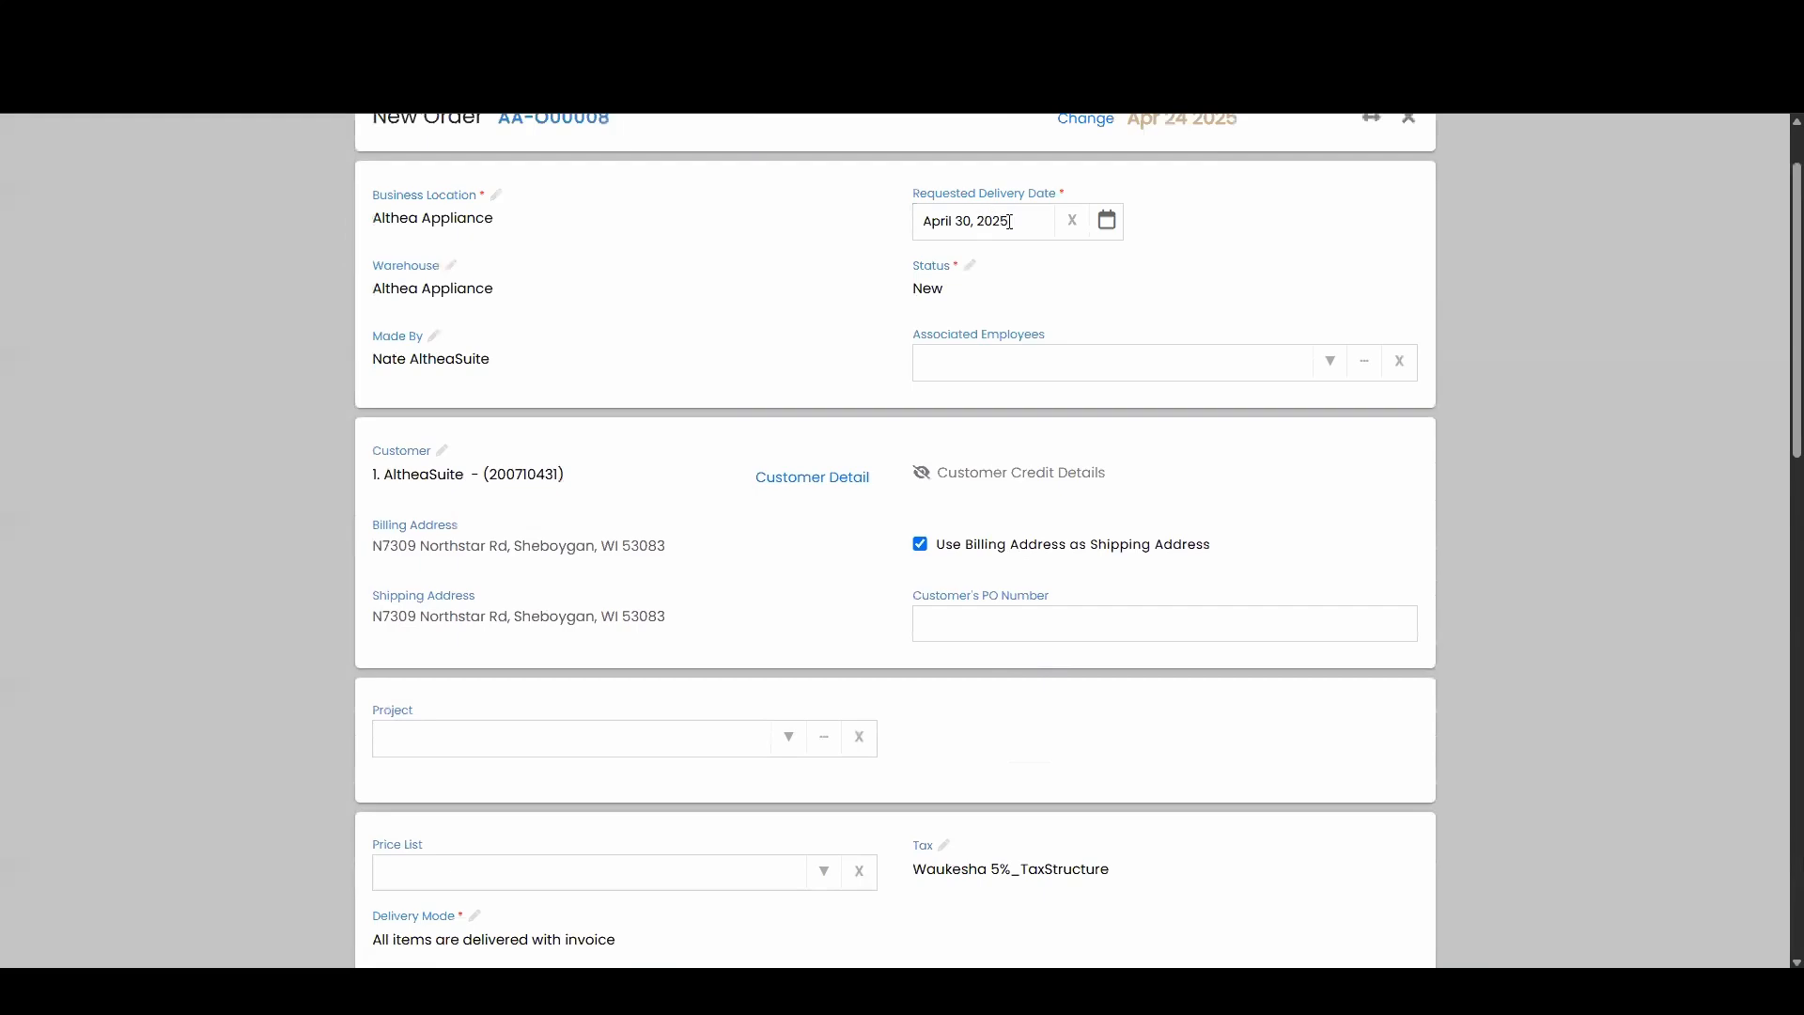
scroll(1096, 409, "down", 8)
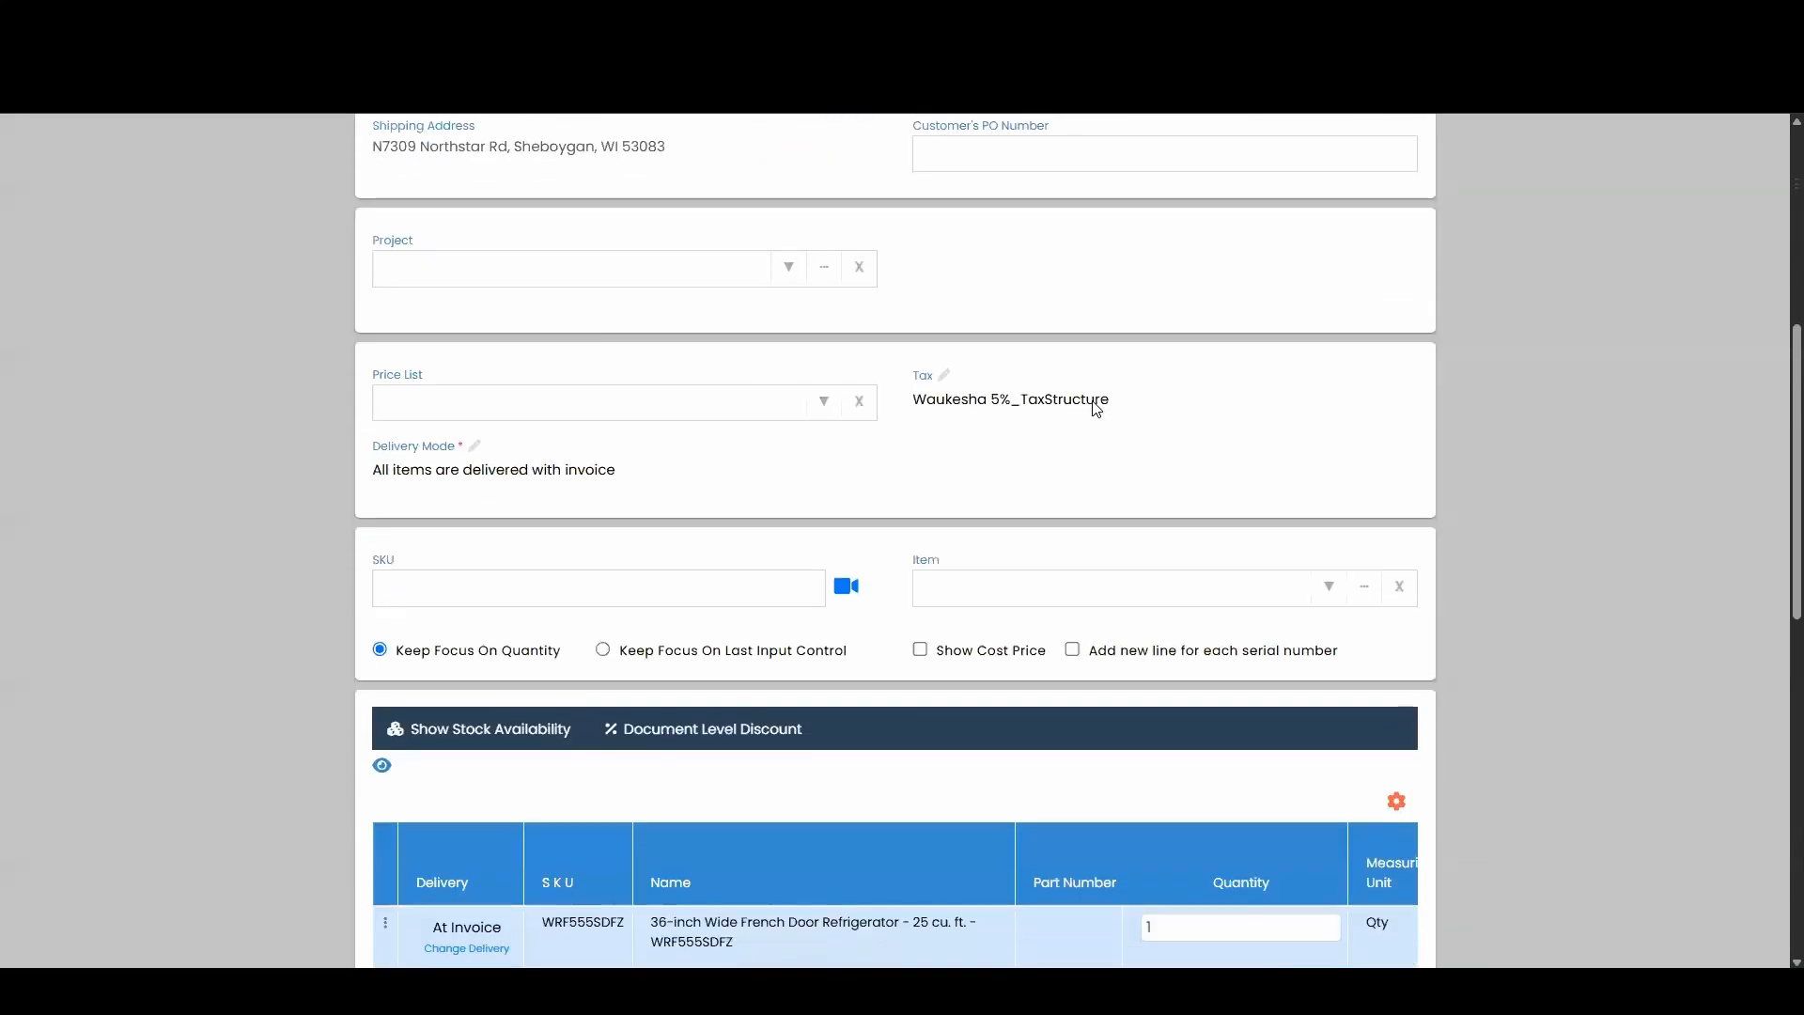
scroll(1096, 409, "down", 7)
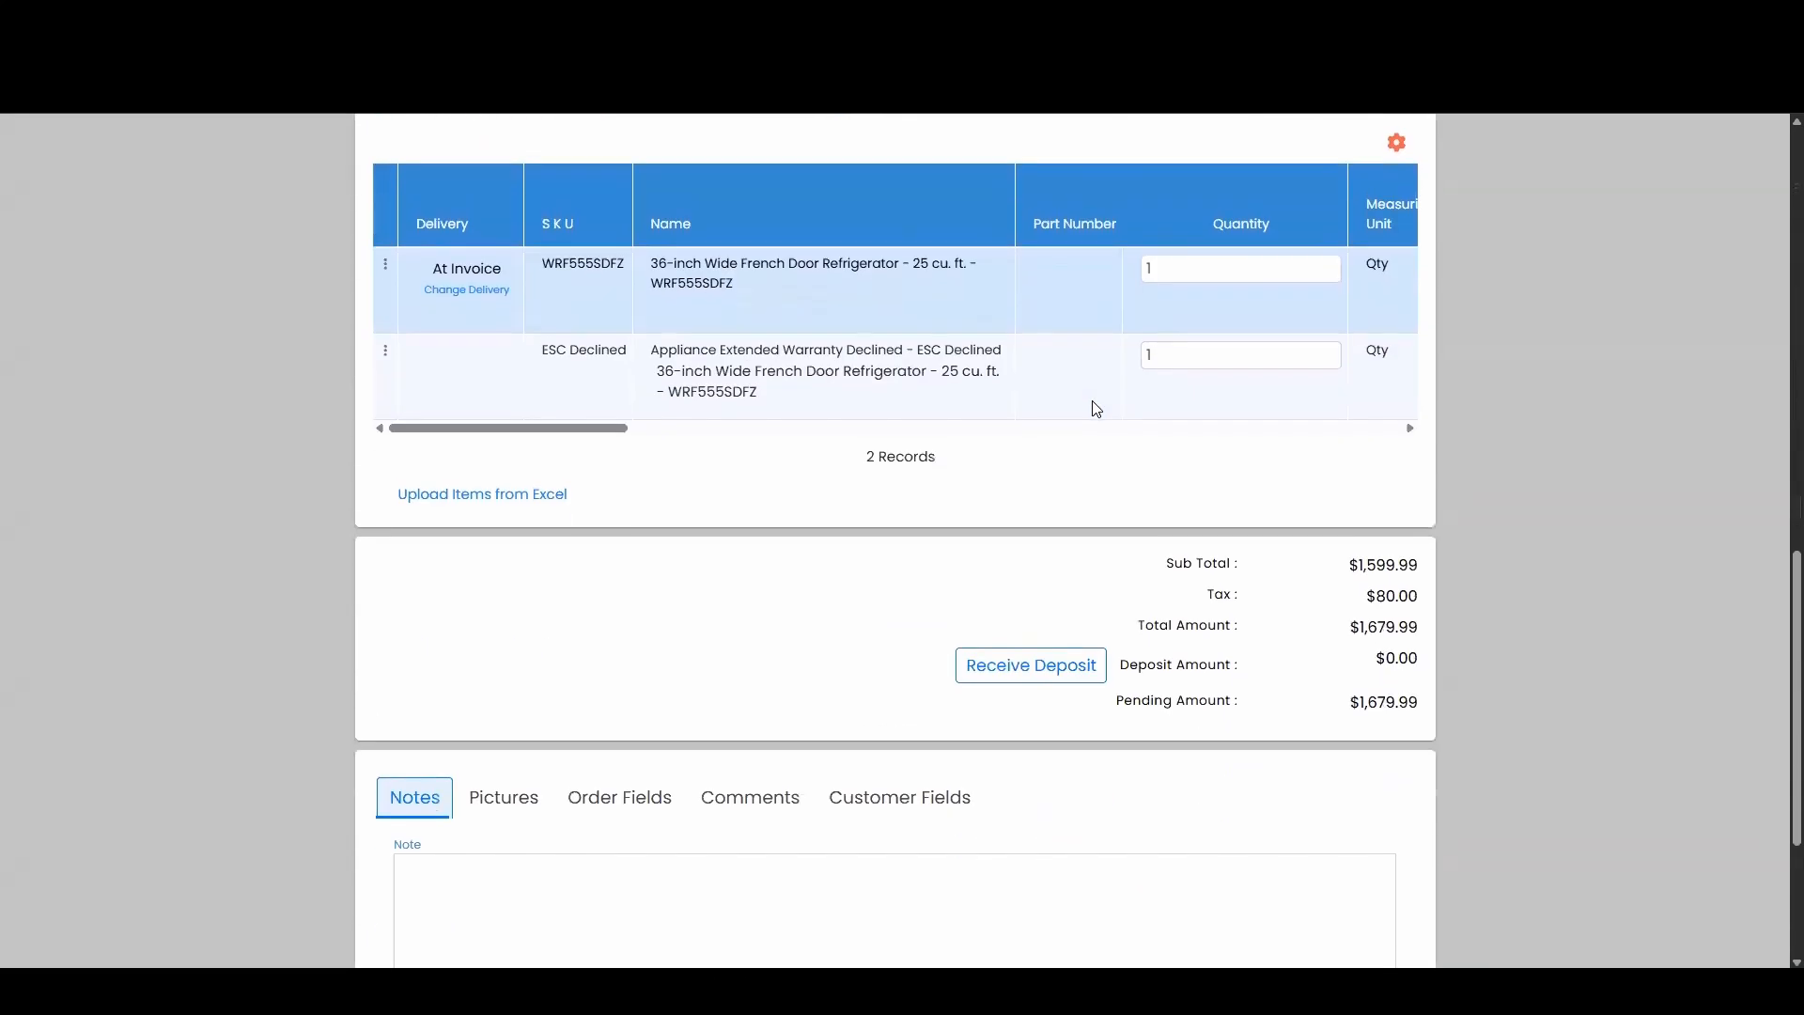
left_click(1363, 907)
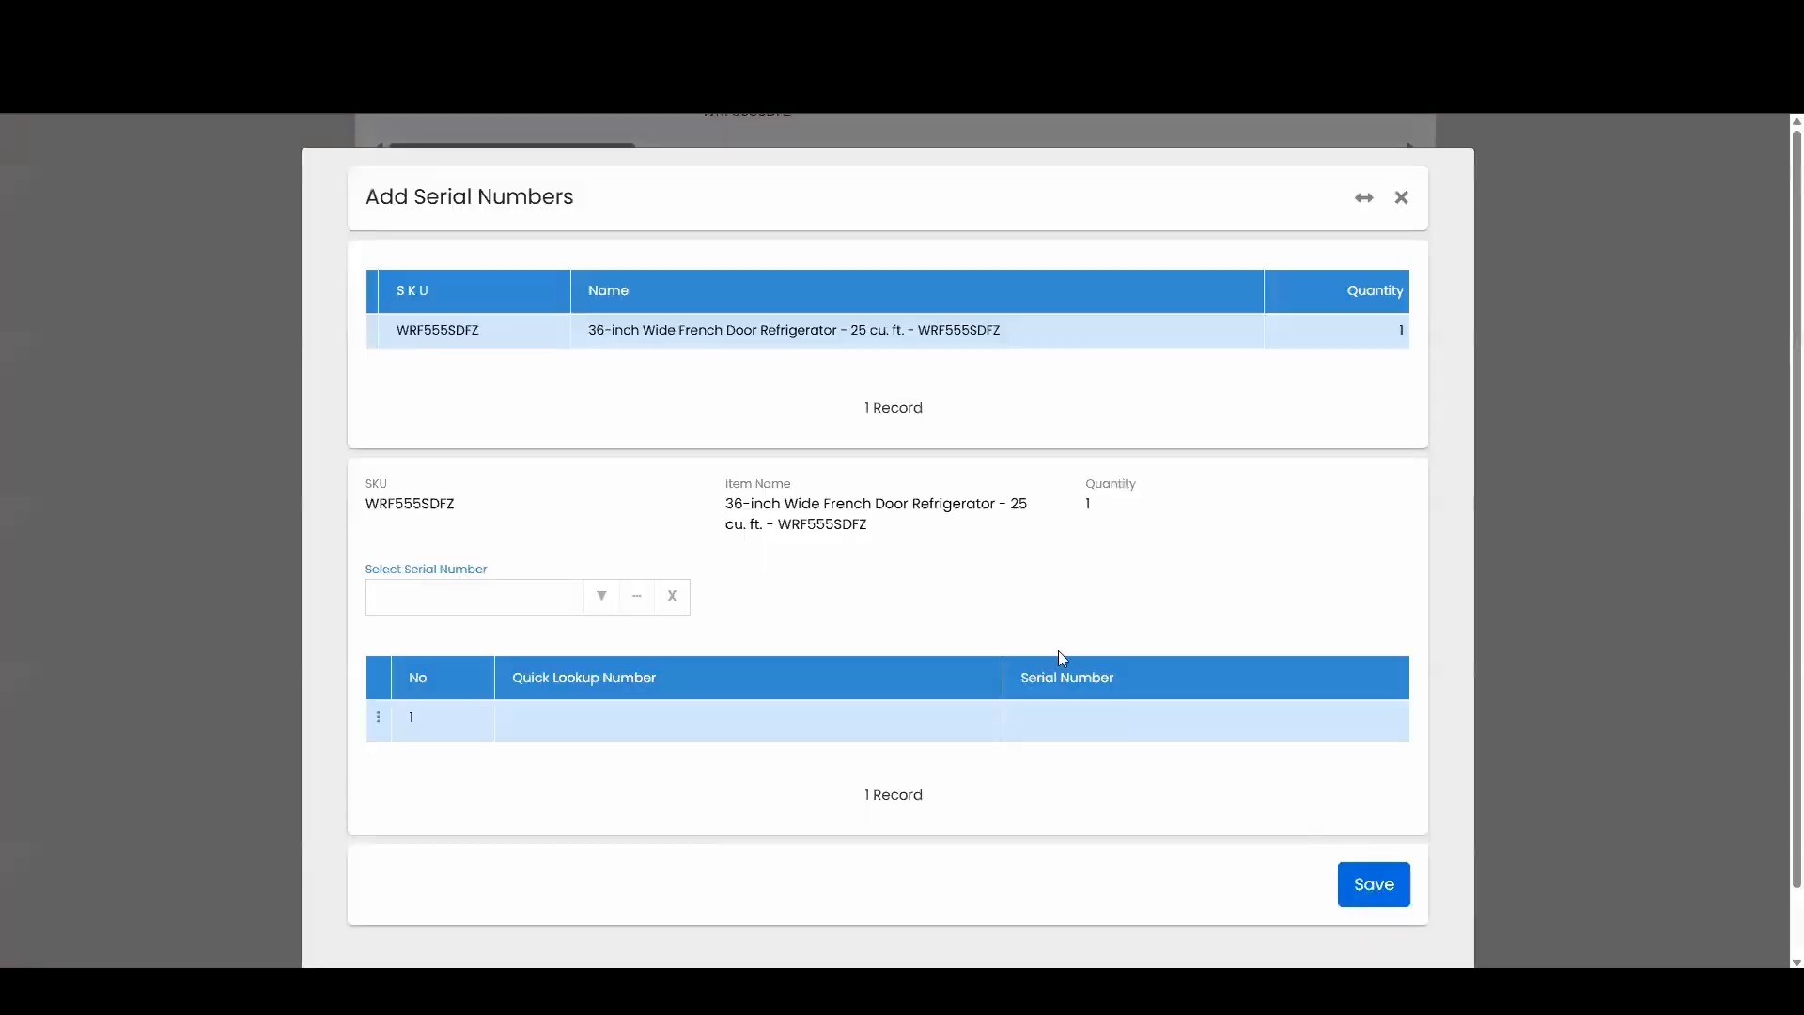
left_click(1359, 884)
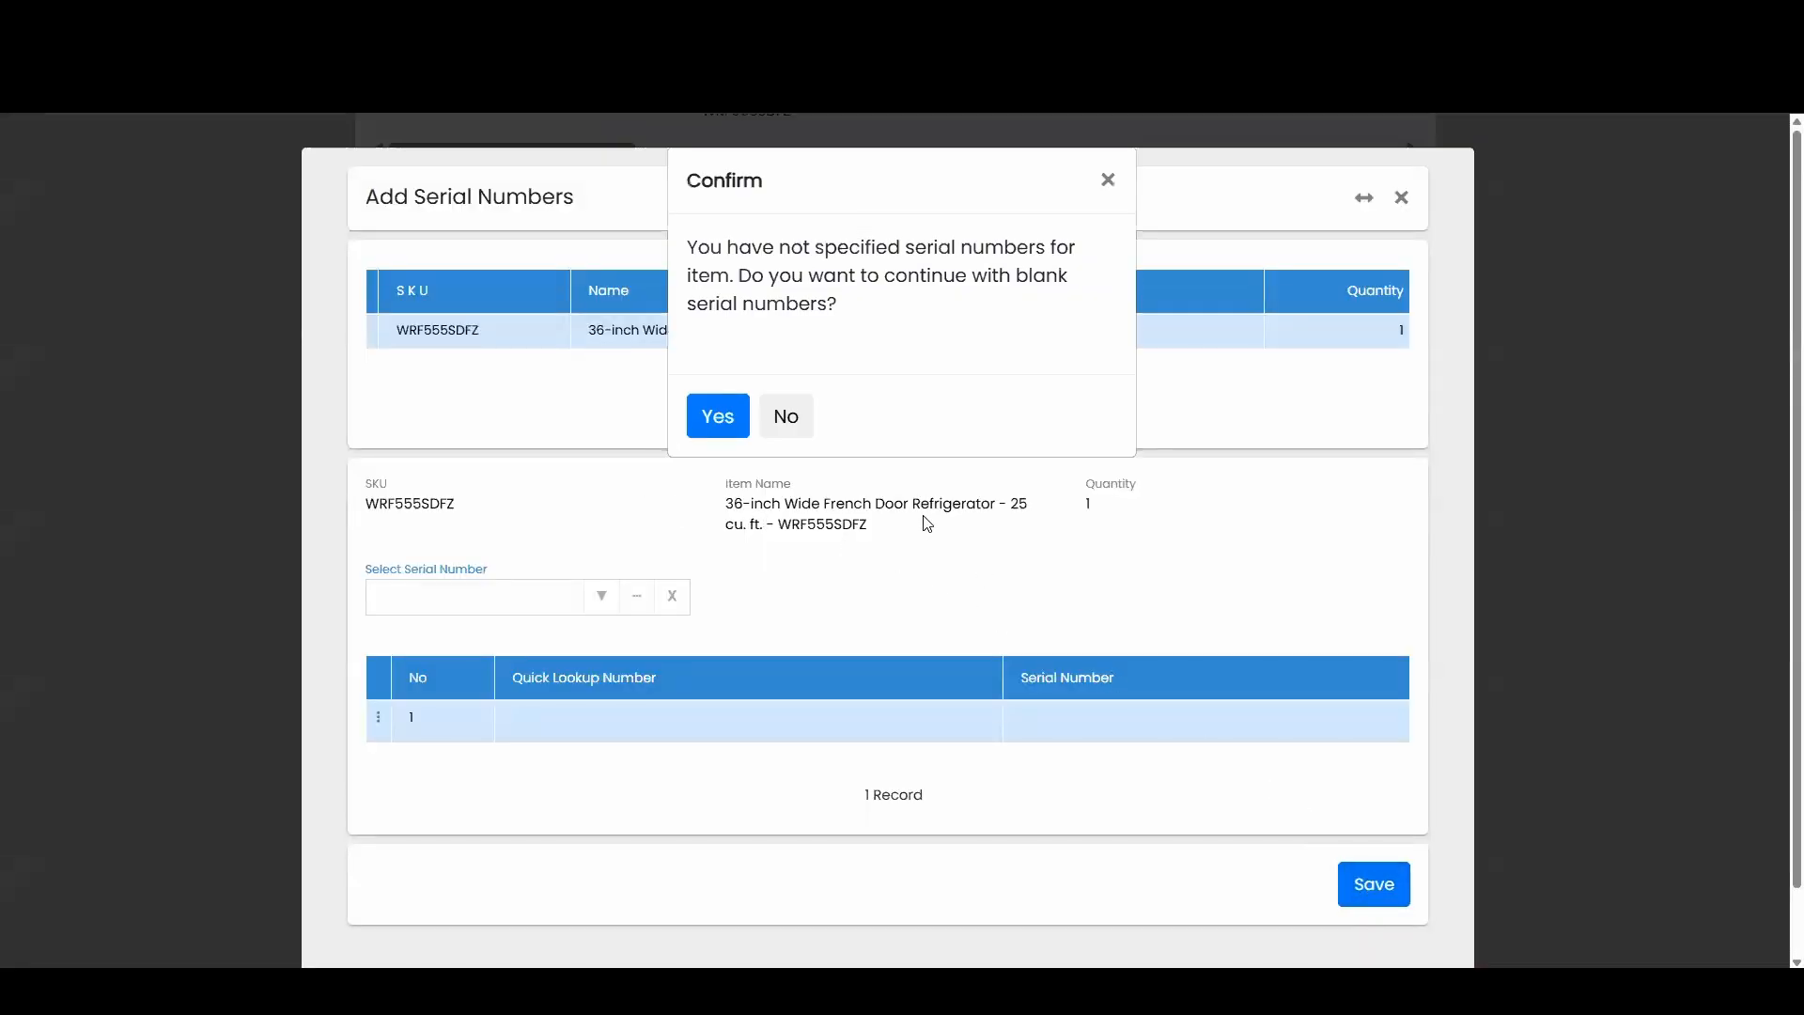
left_click(735, 428)
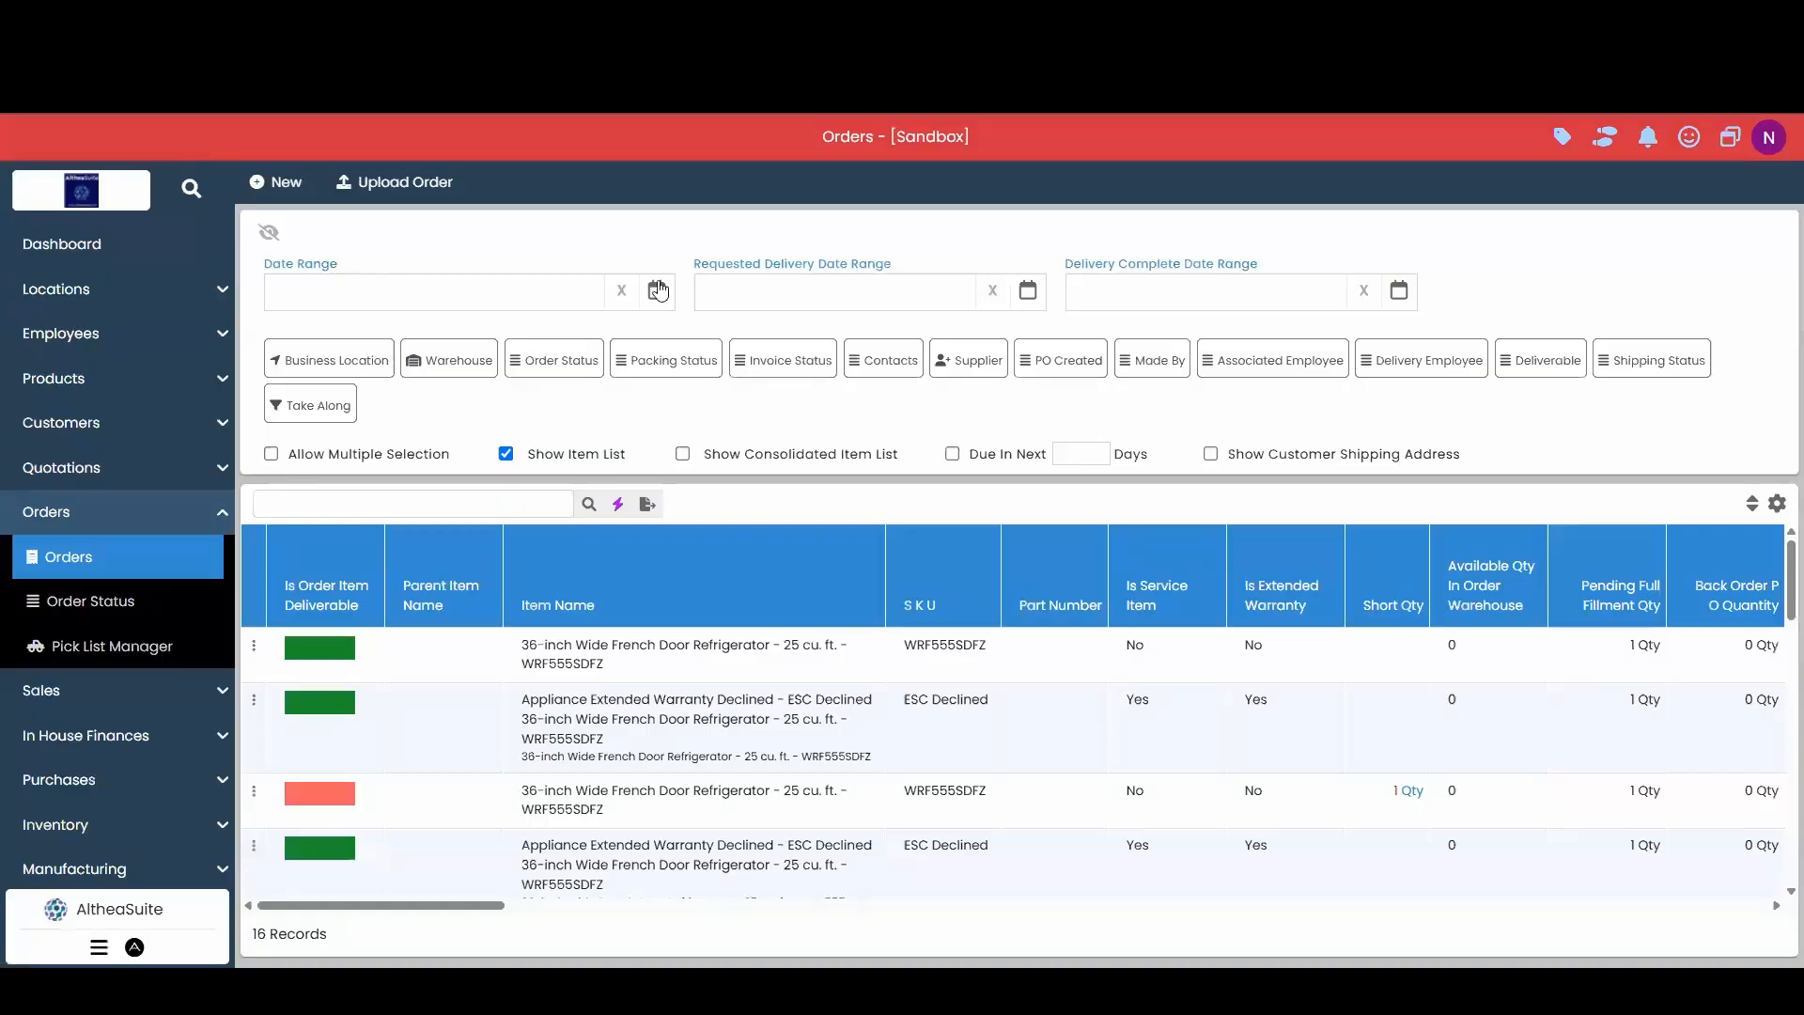
Filter orders to April 24, 2025, show one row per order, and select AA-O00007.
left_click(657, 291)
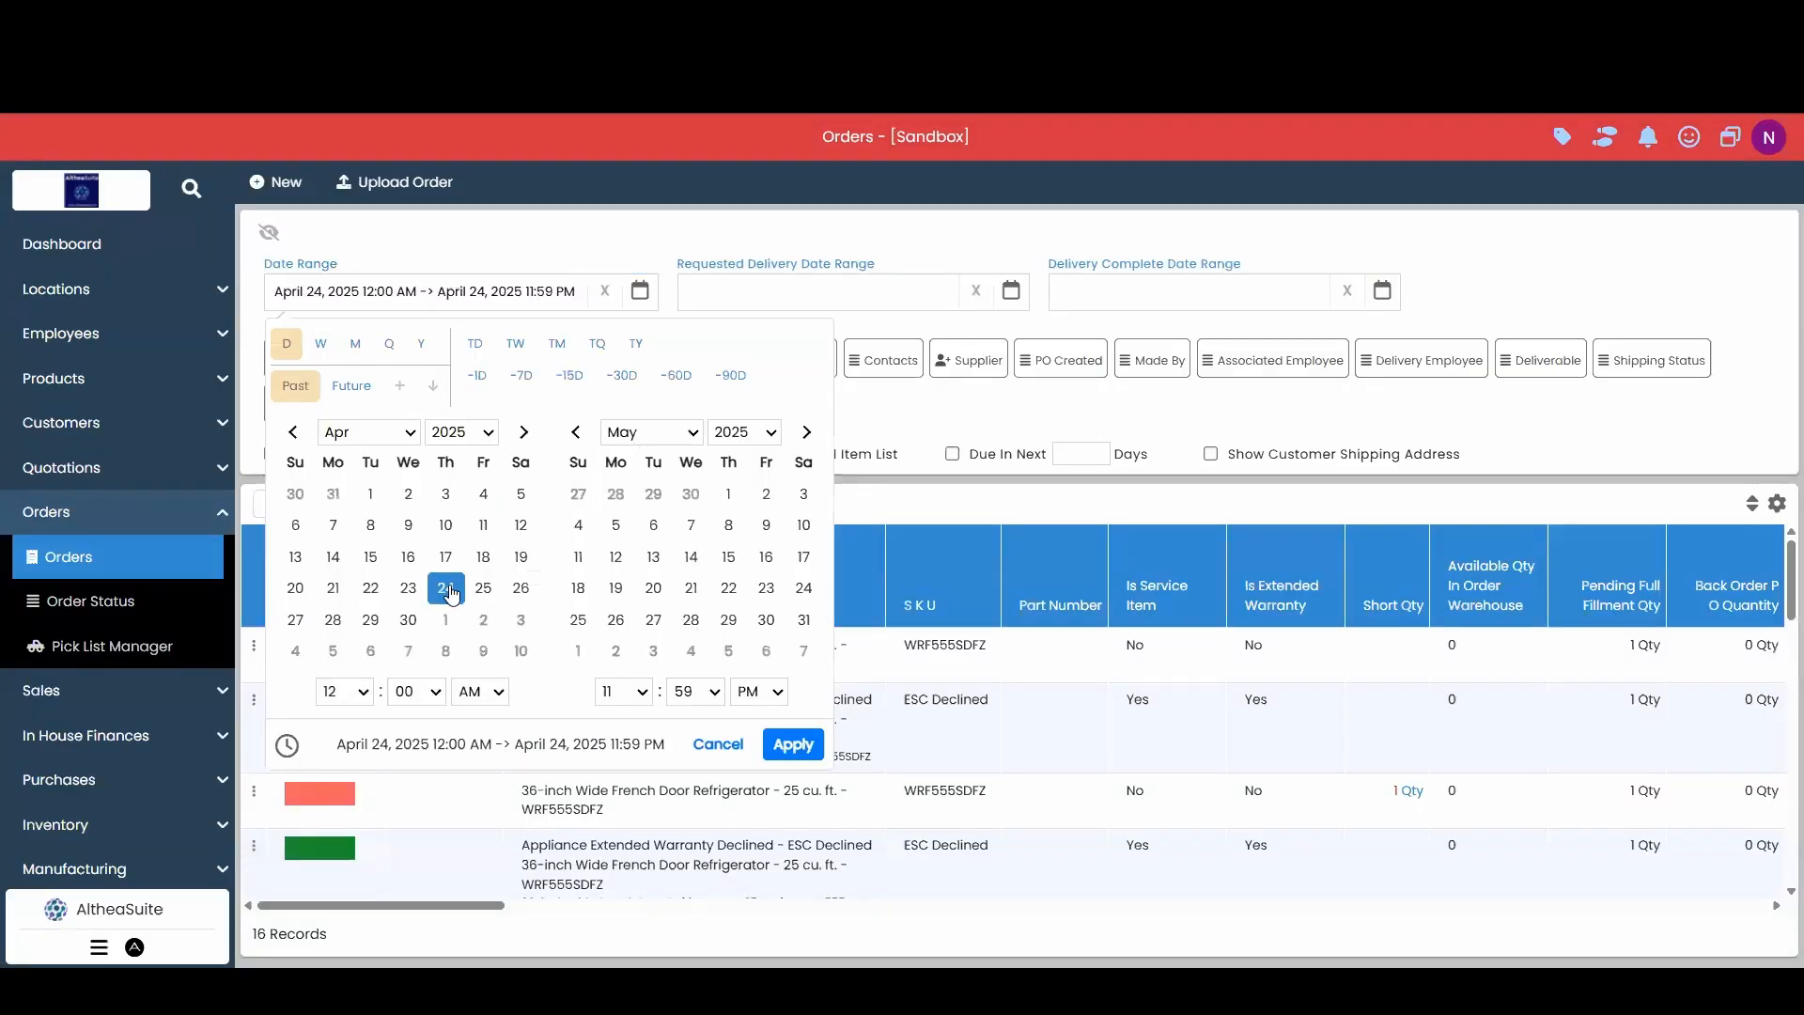
left_click(792, 744)
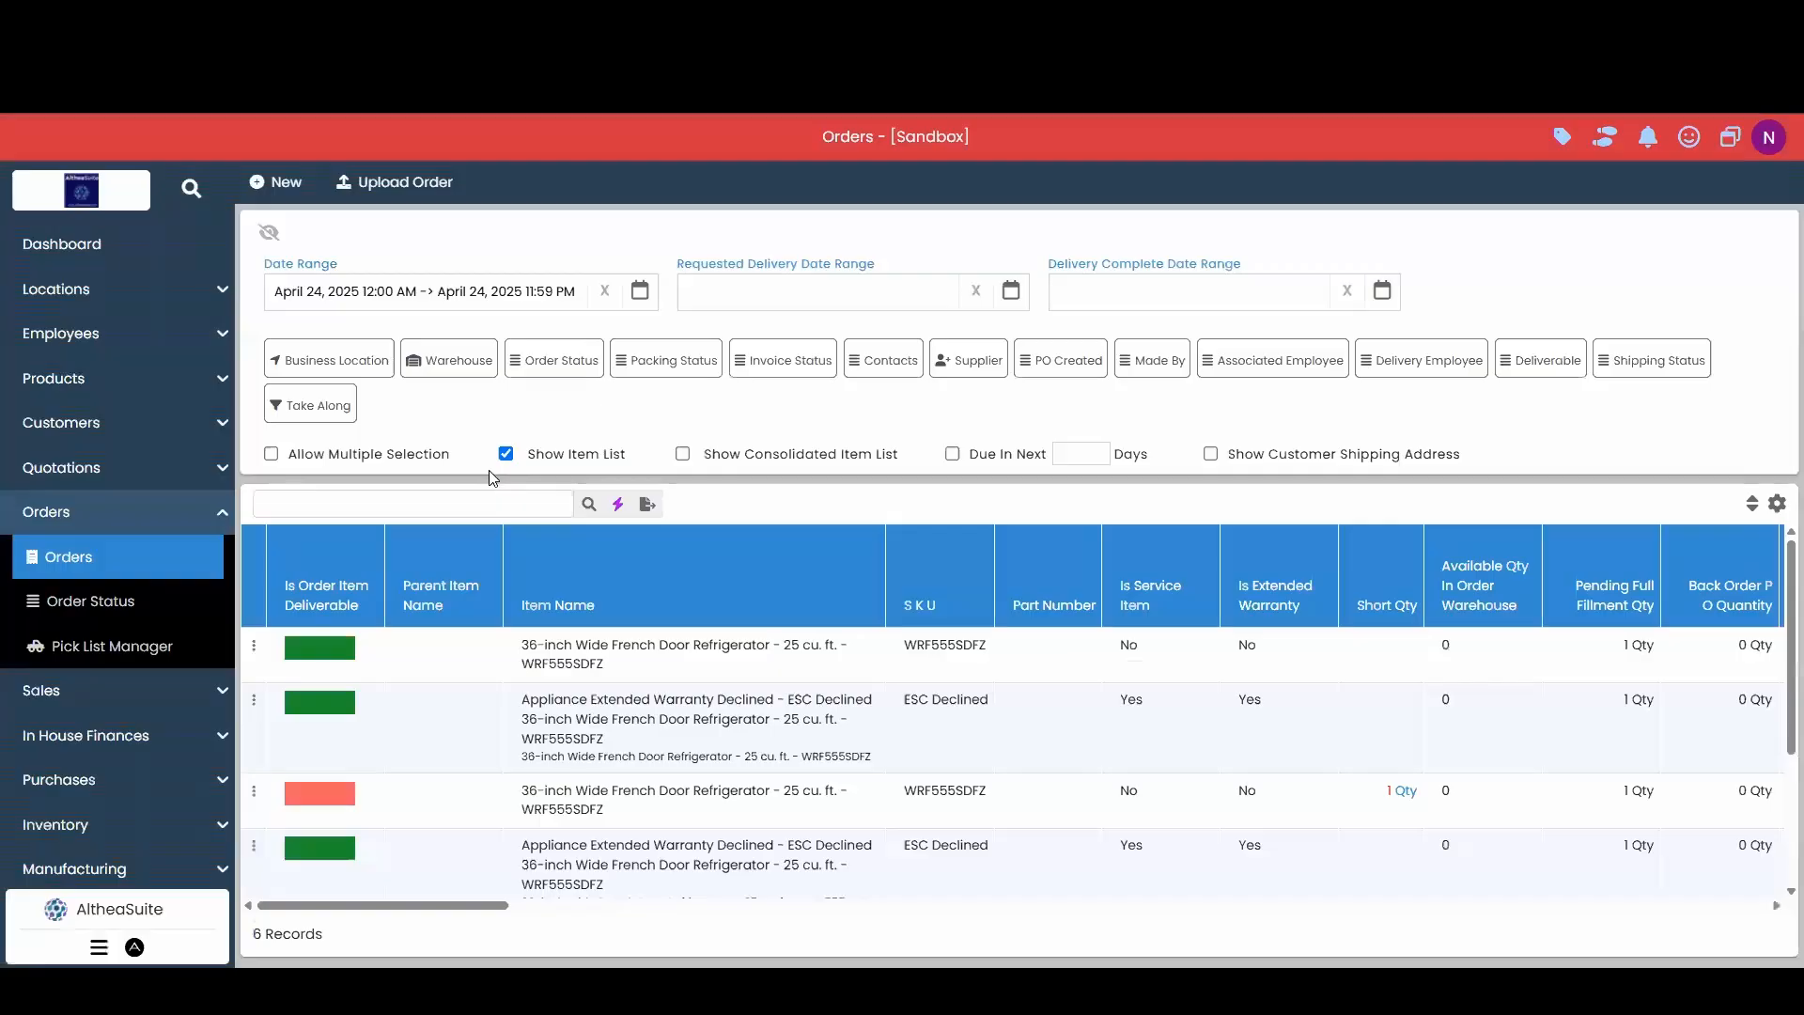
left_click(506, 454)
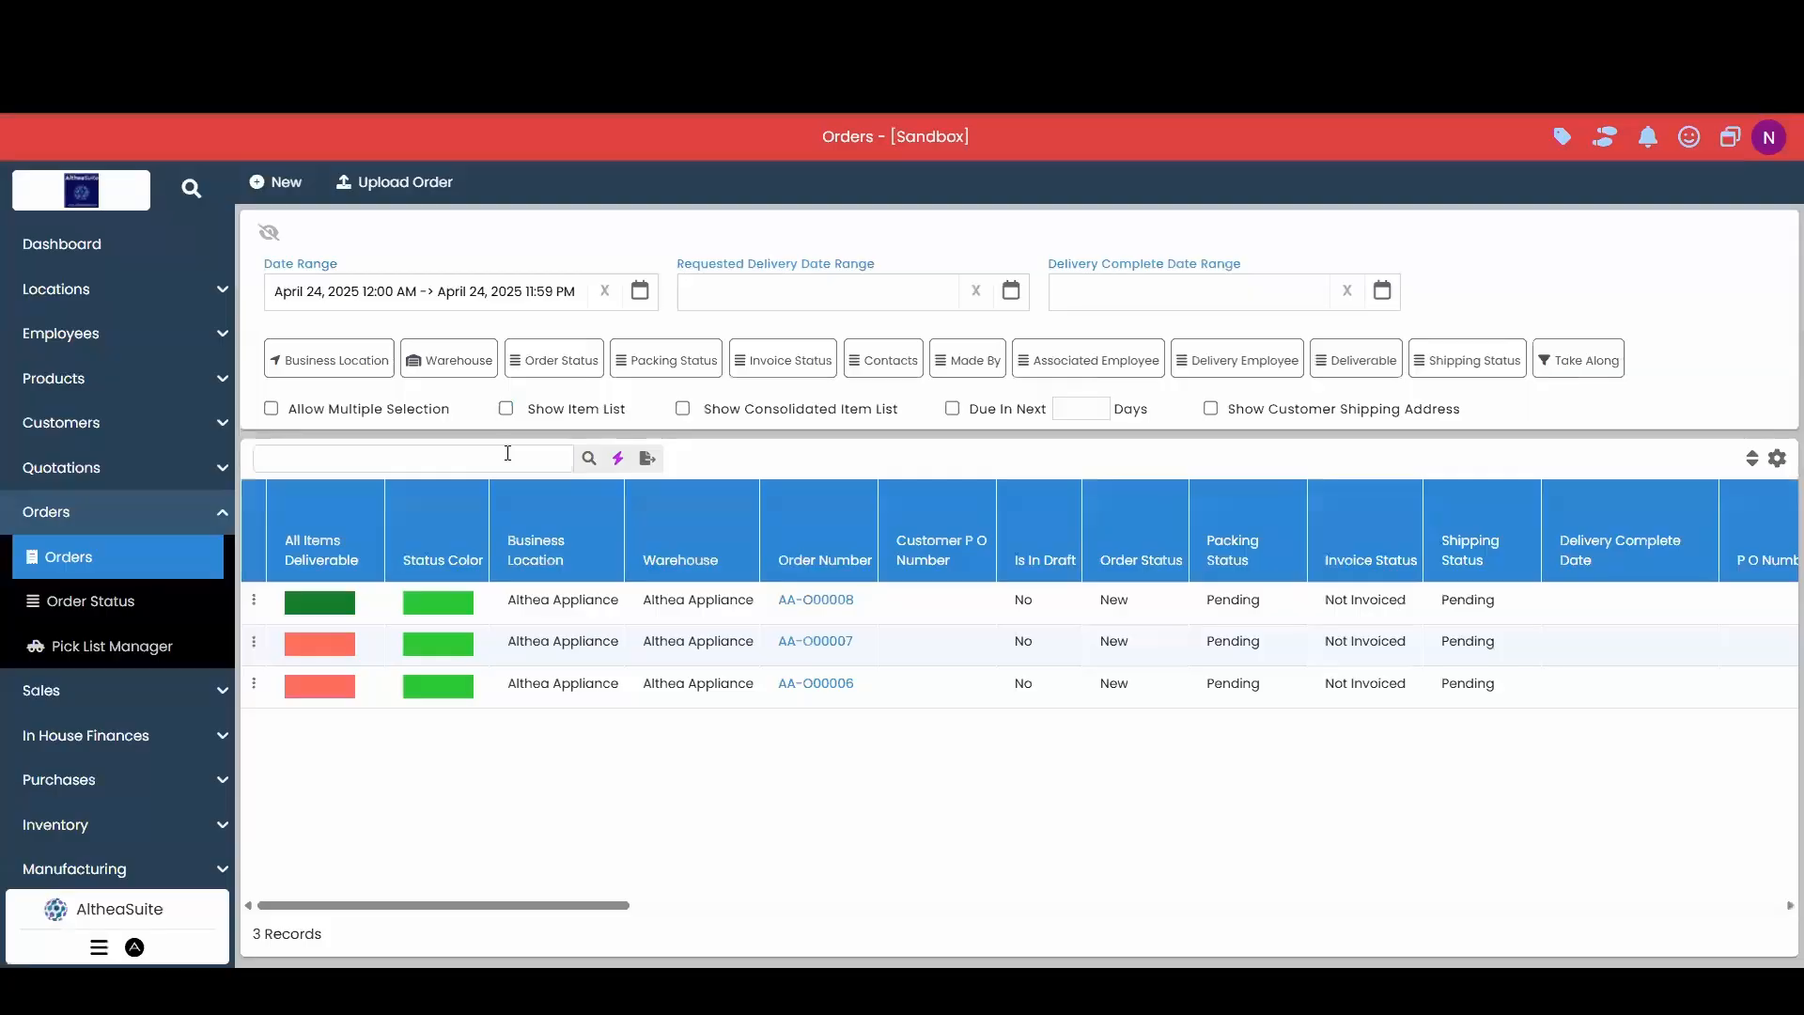
left_click(920, 642)
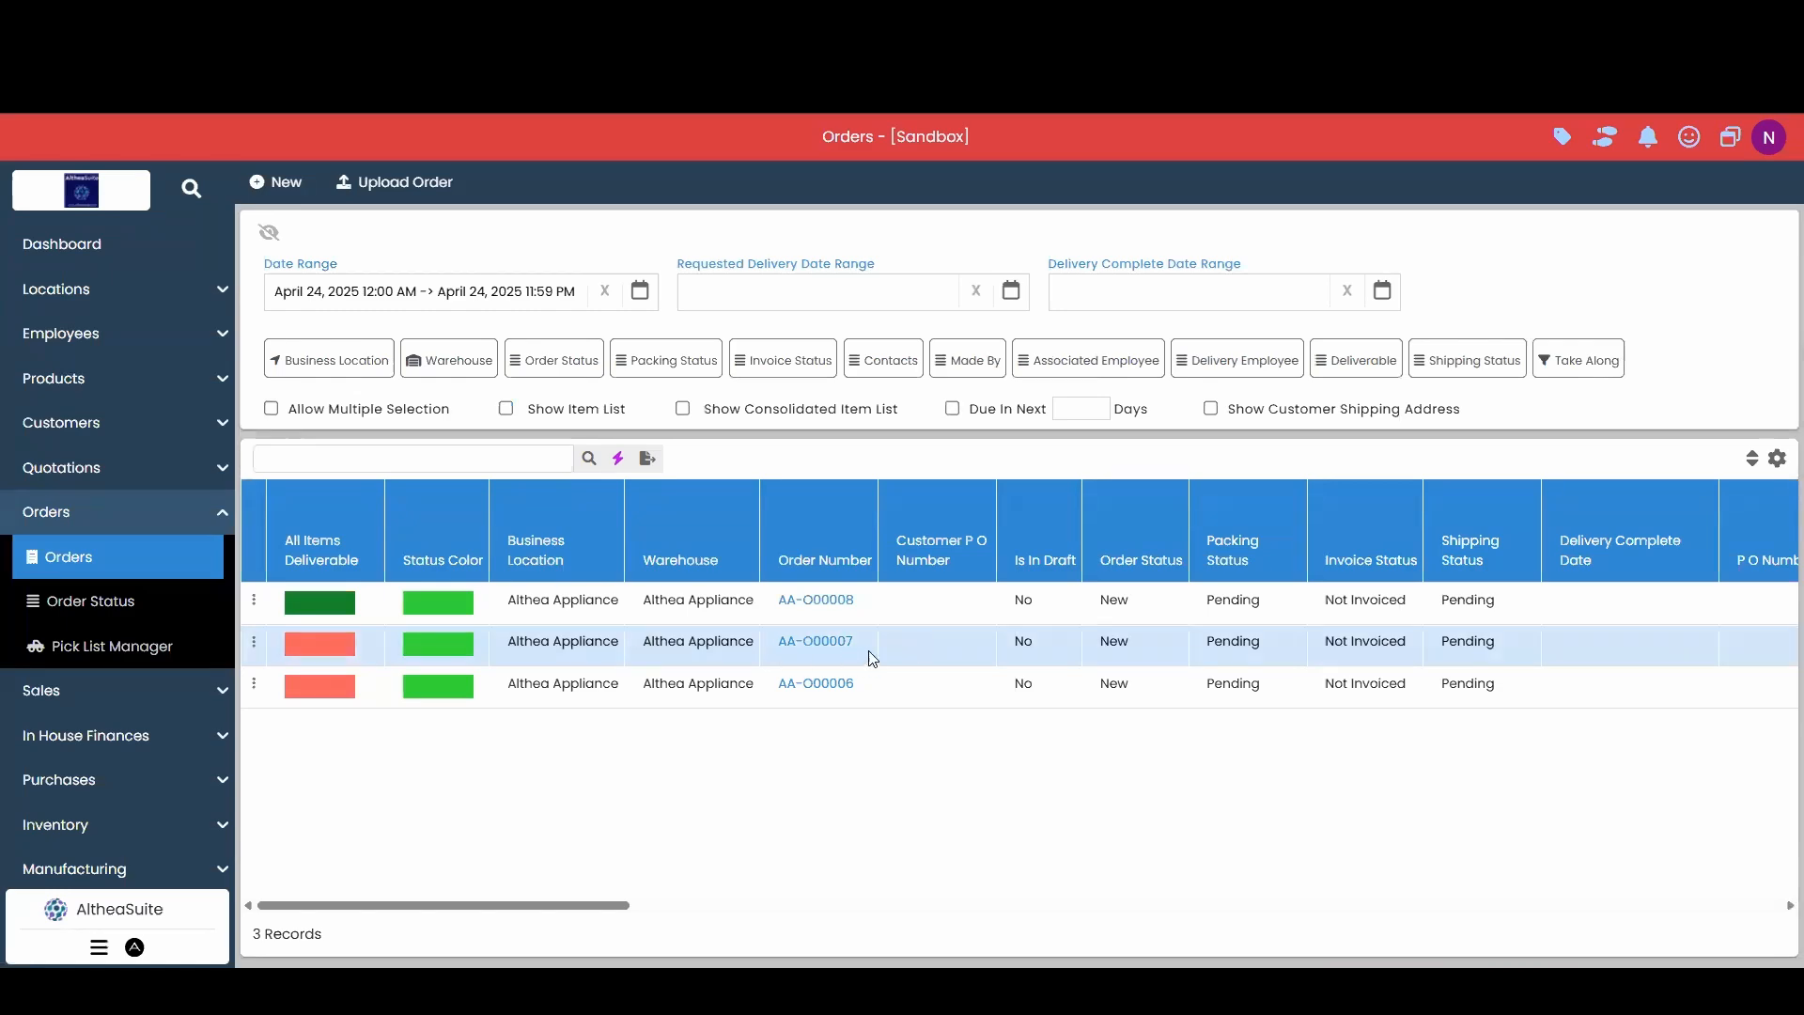
left_click(833, 644)
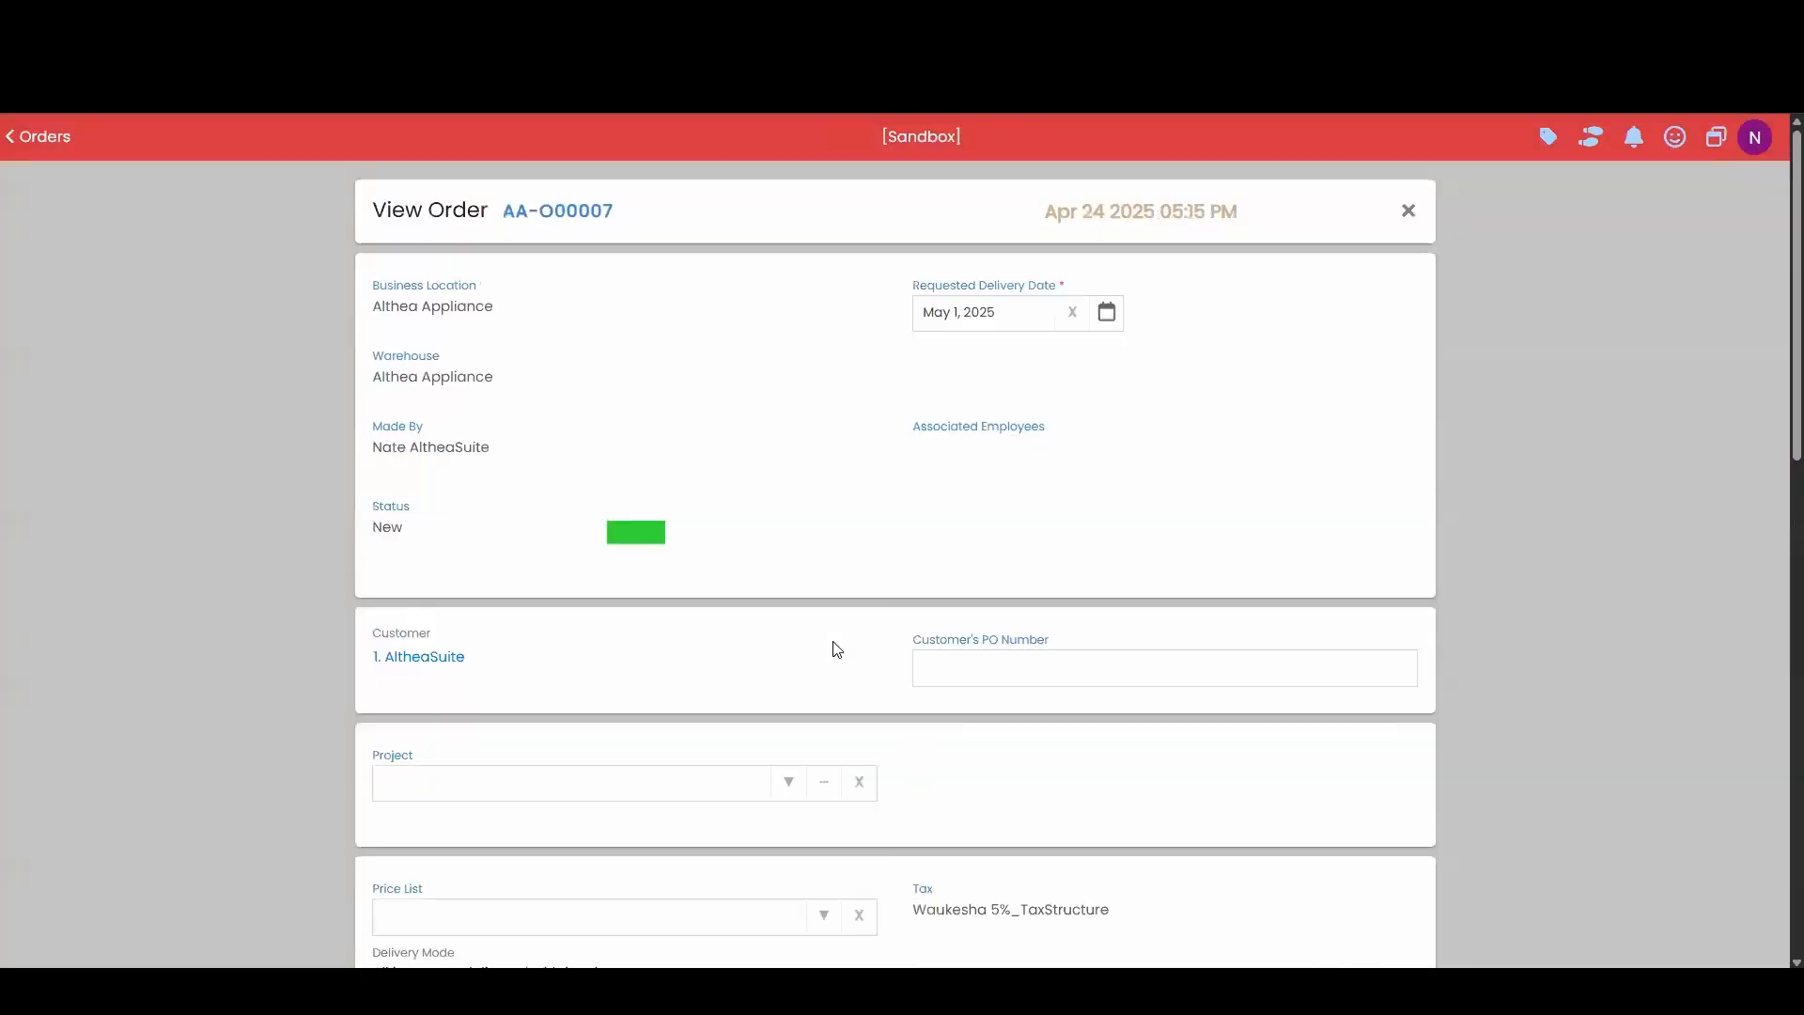
scroll(824, 658, "down", 9)
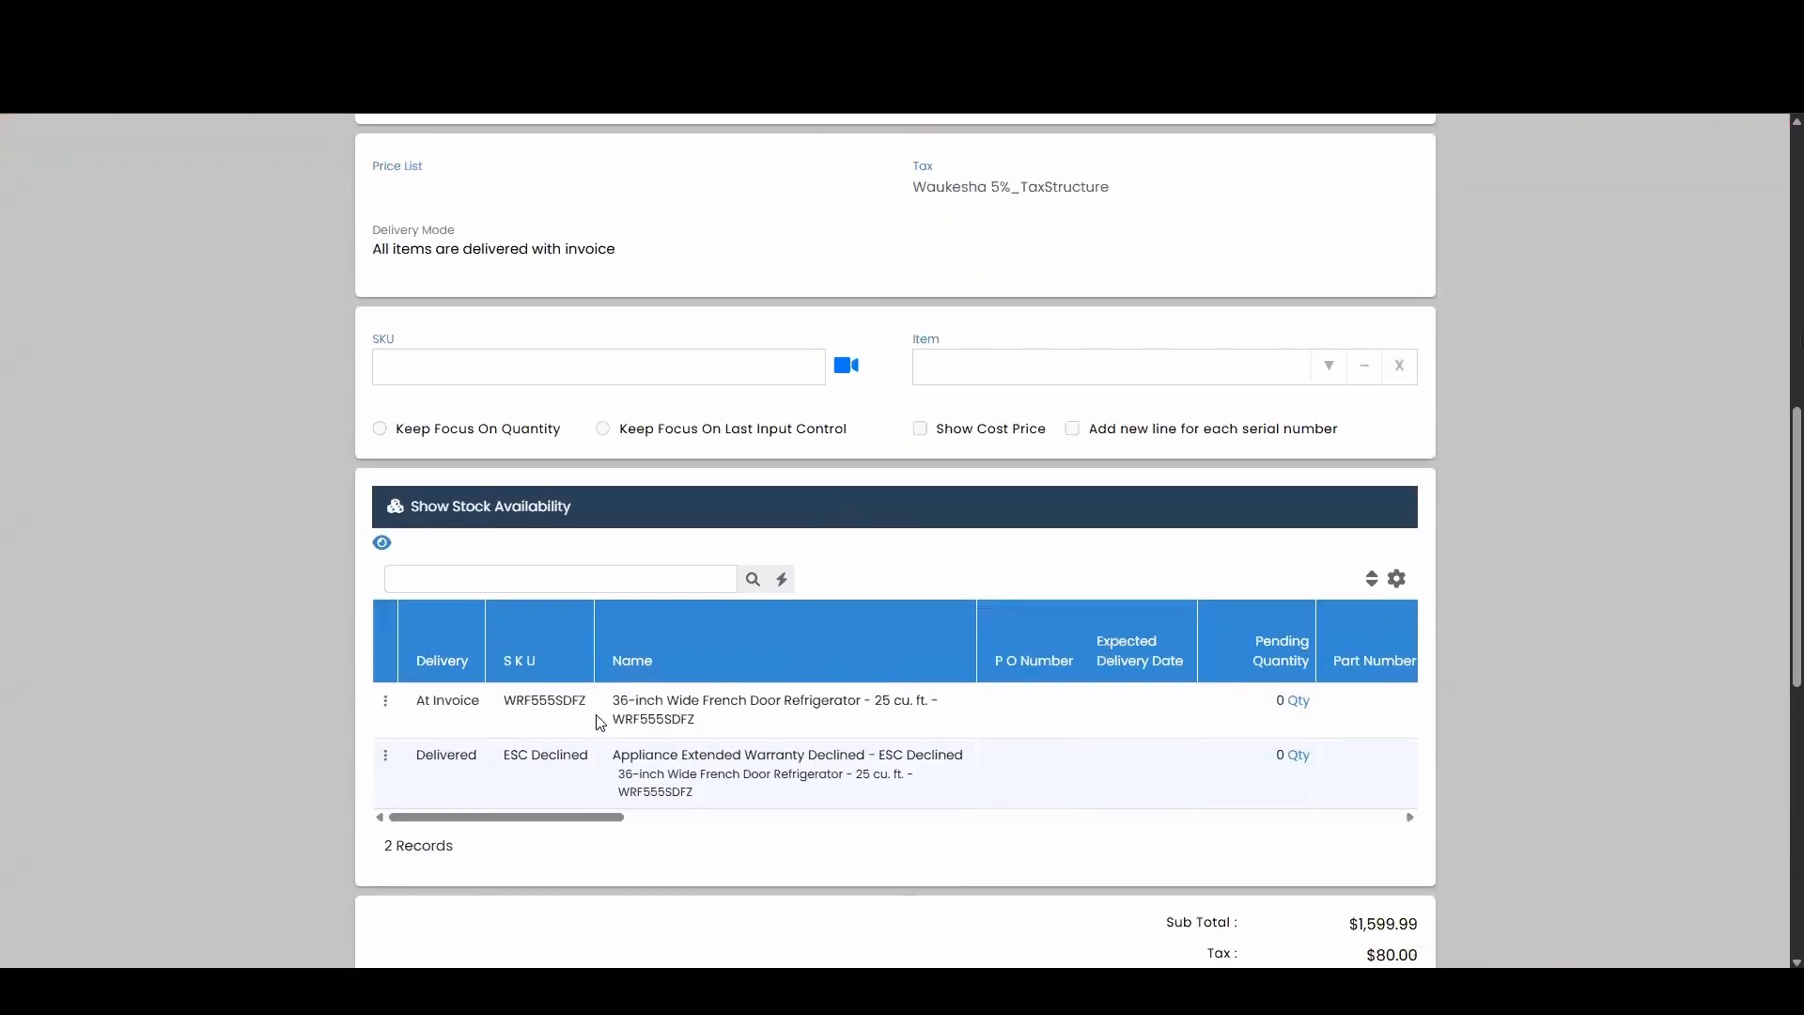
scroll(1337, 266, "up", 8)
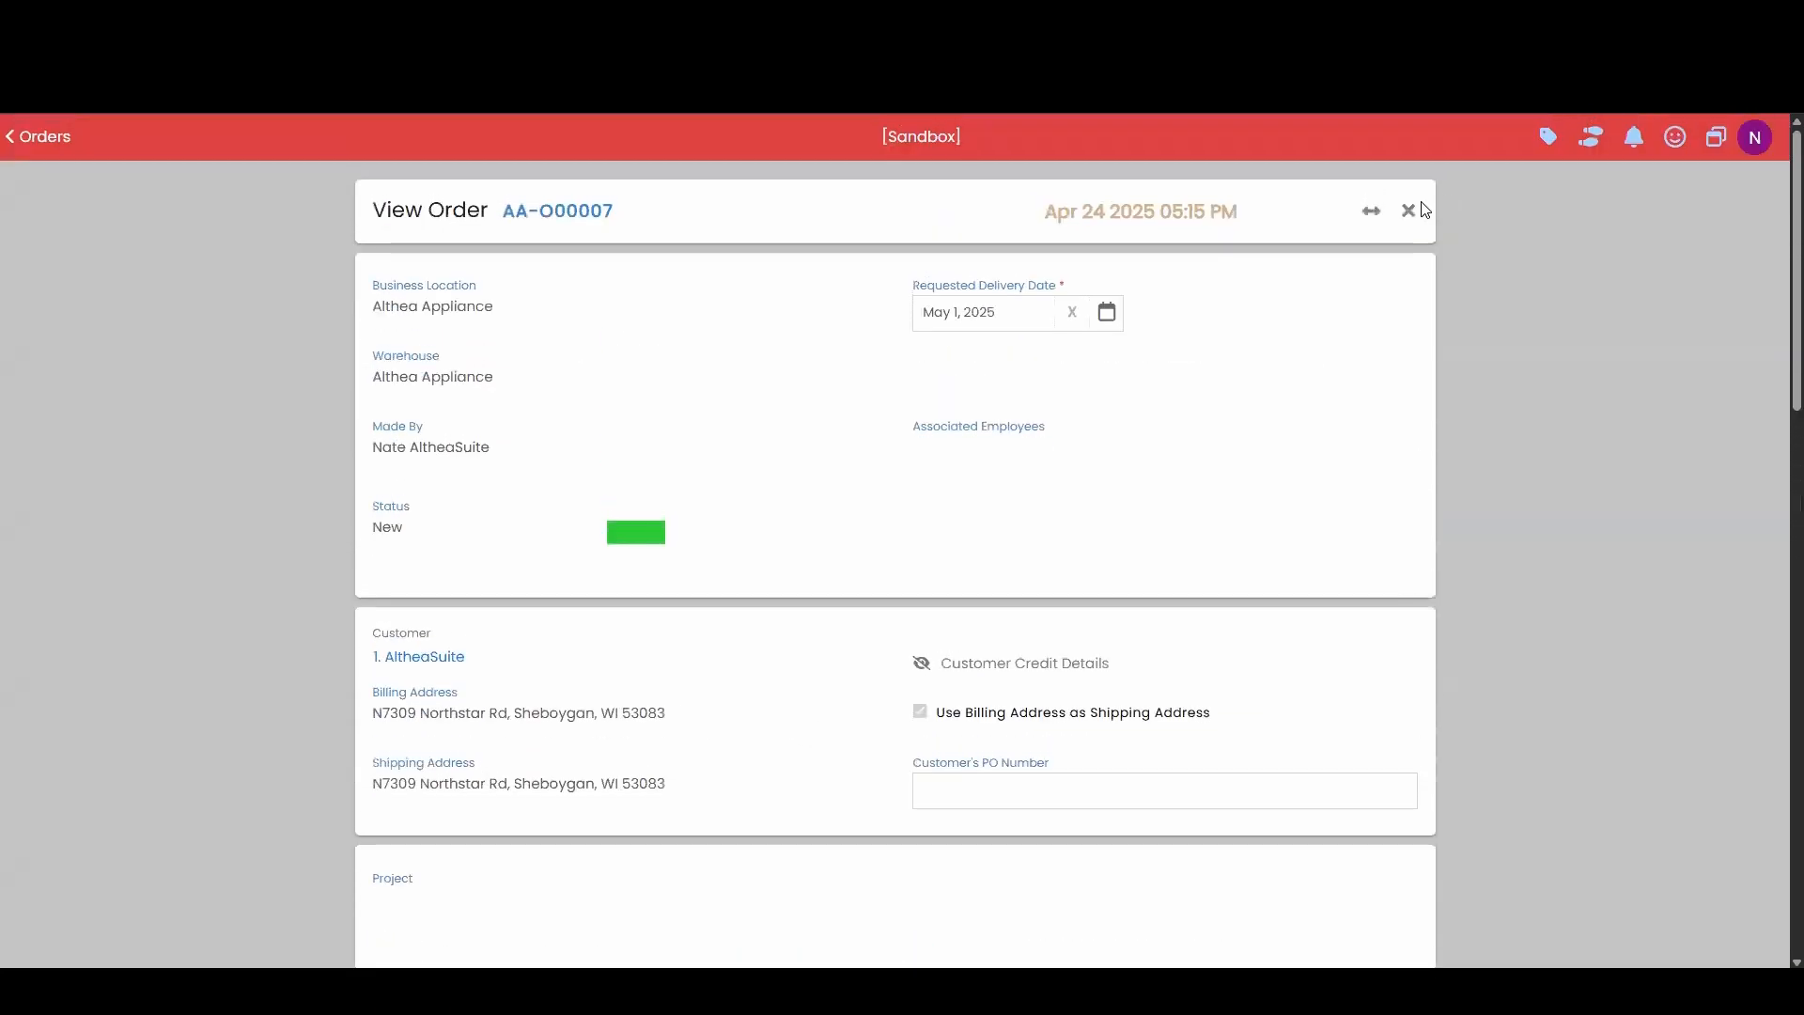
left_click(1406, 206)
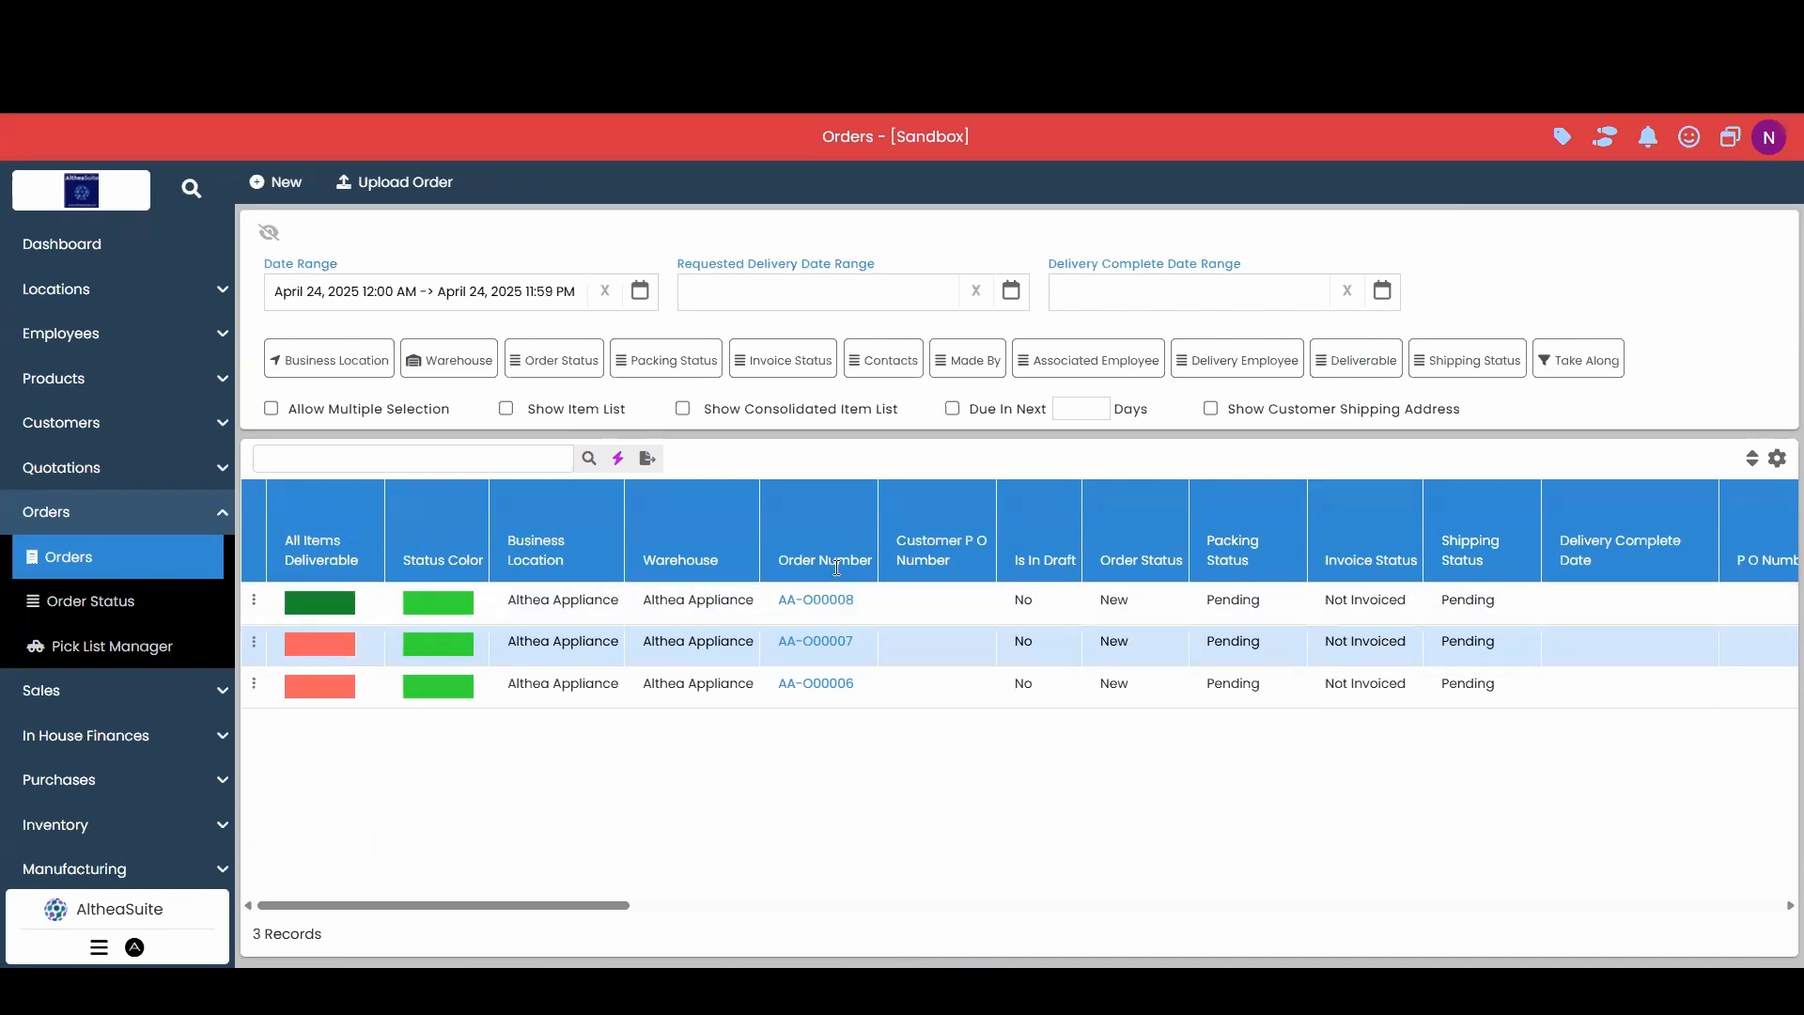
left_click(843, 652)
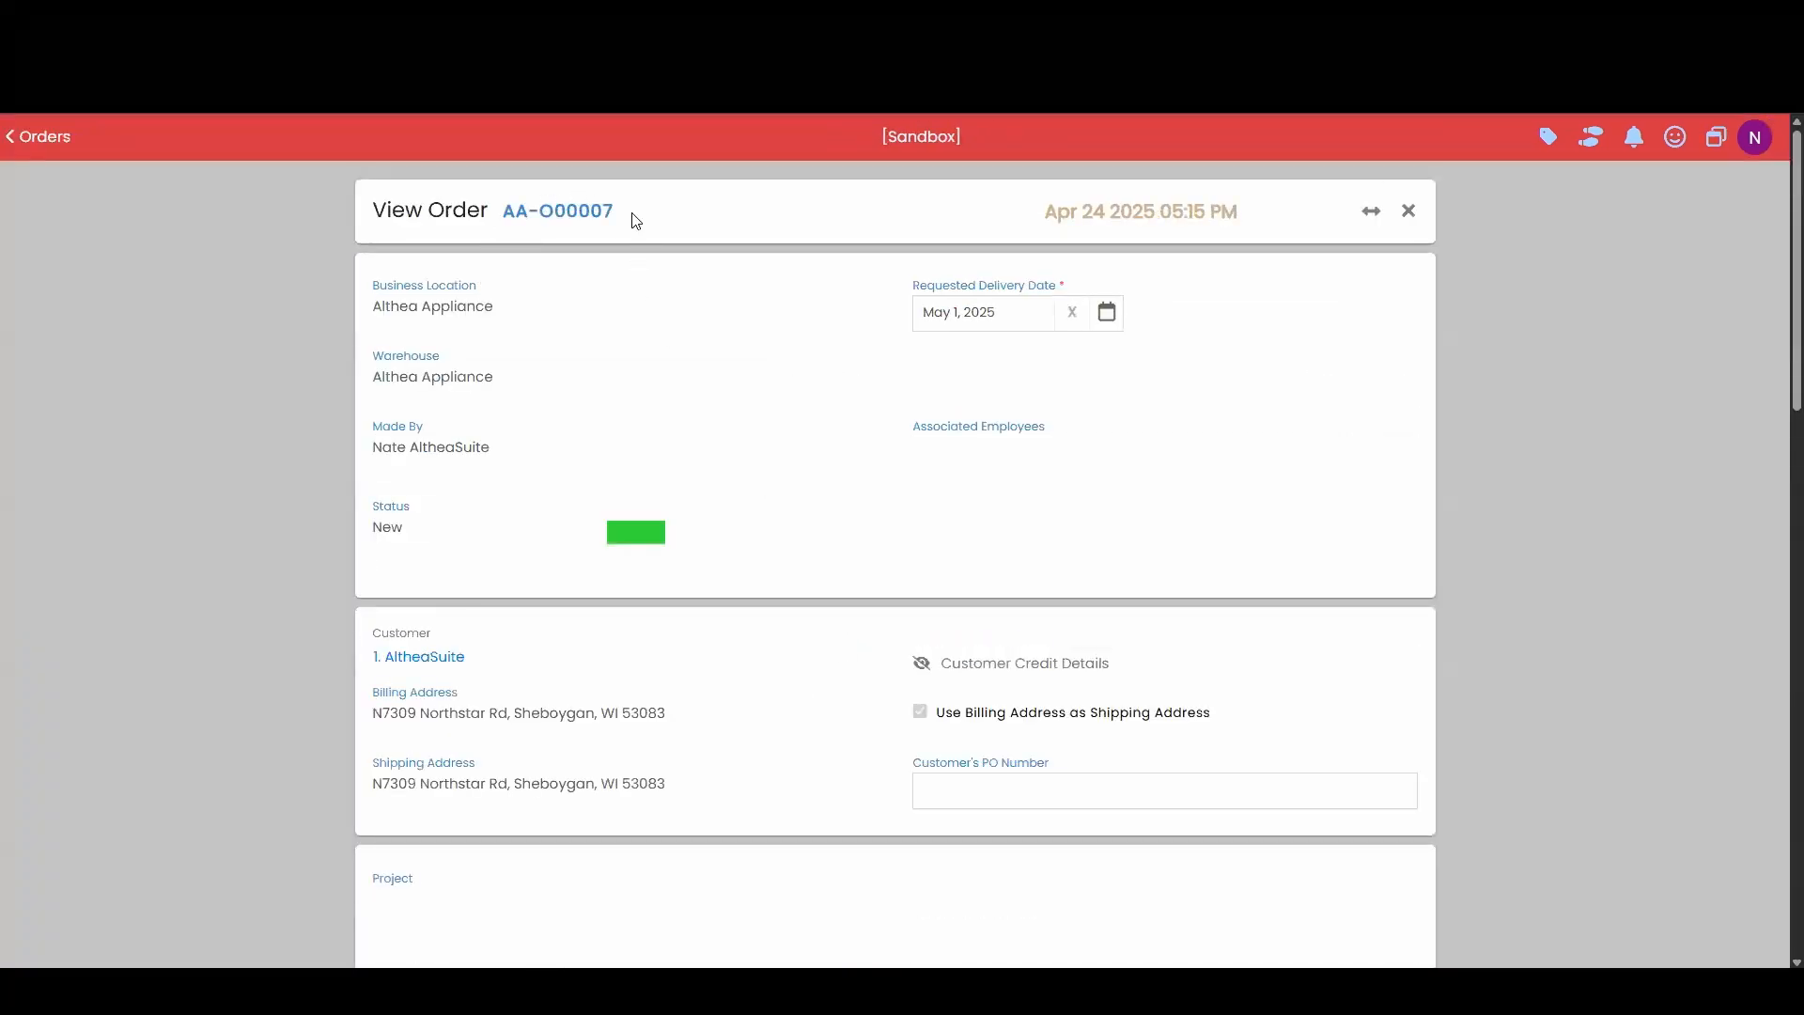
scroll(680, 373, "down", 10)
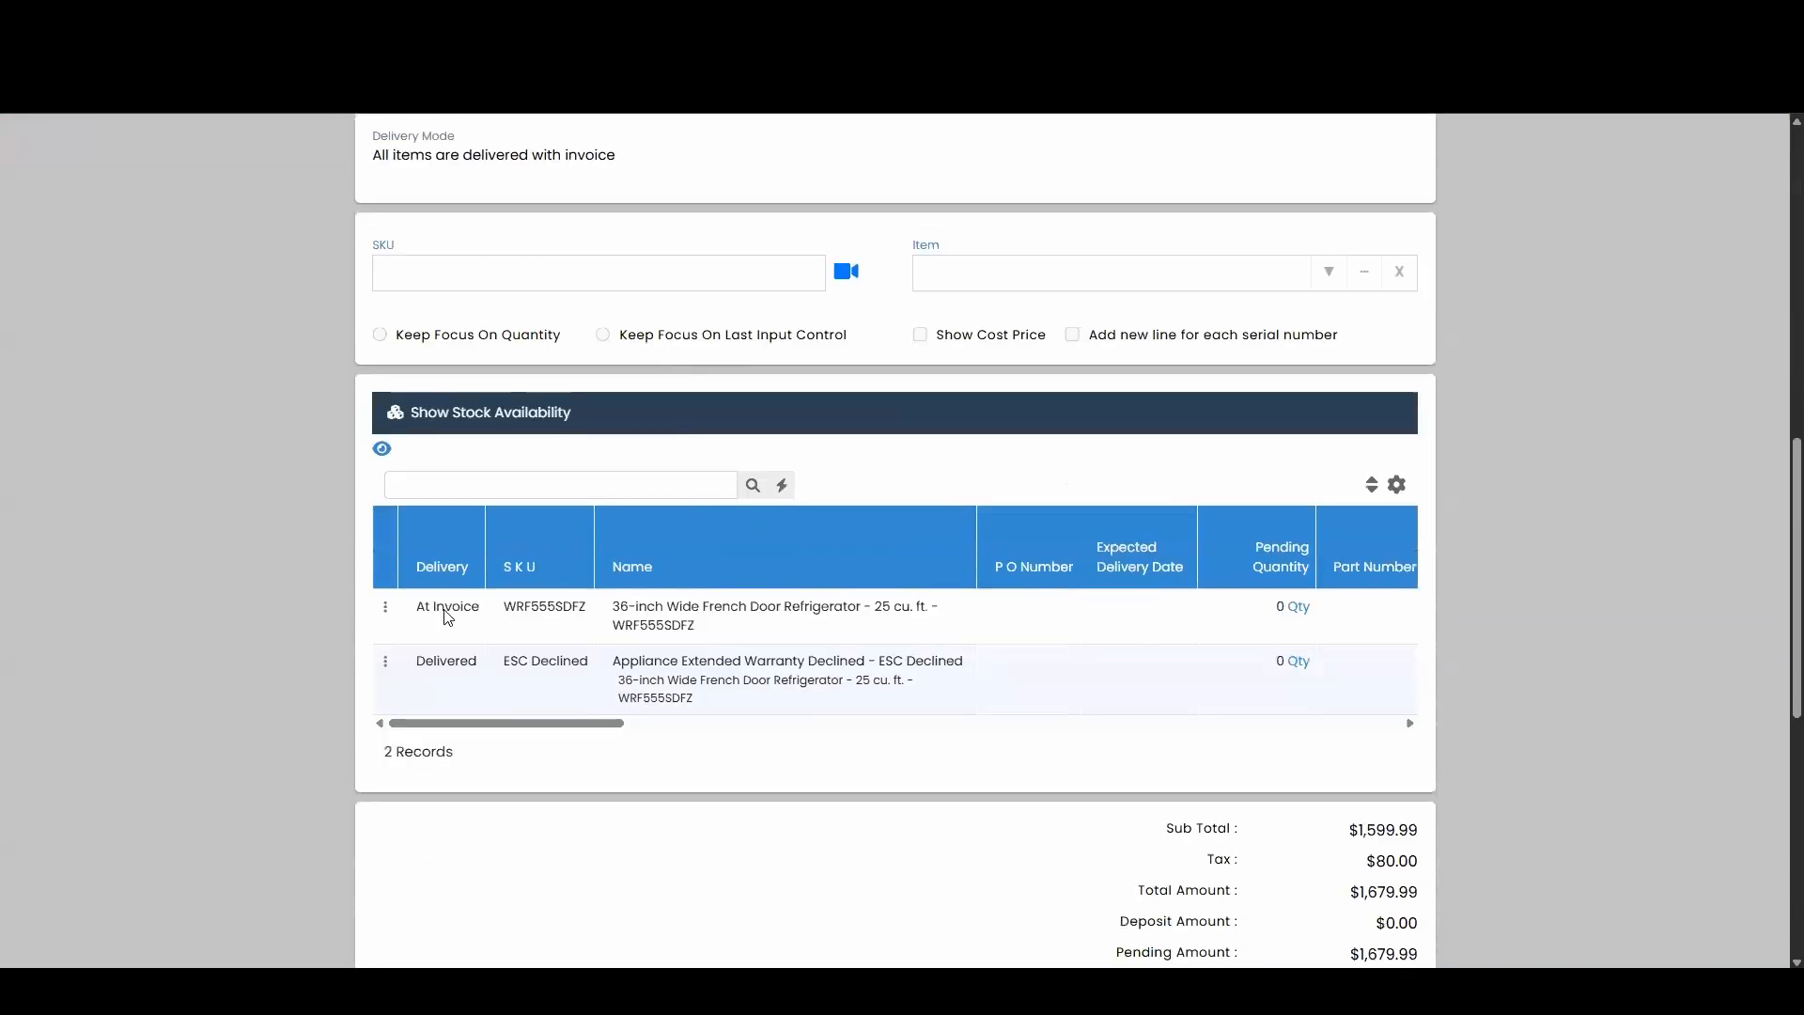
left_click(387, 609)
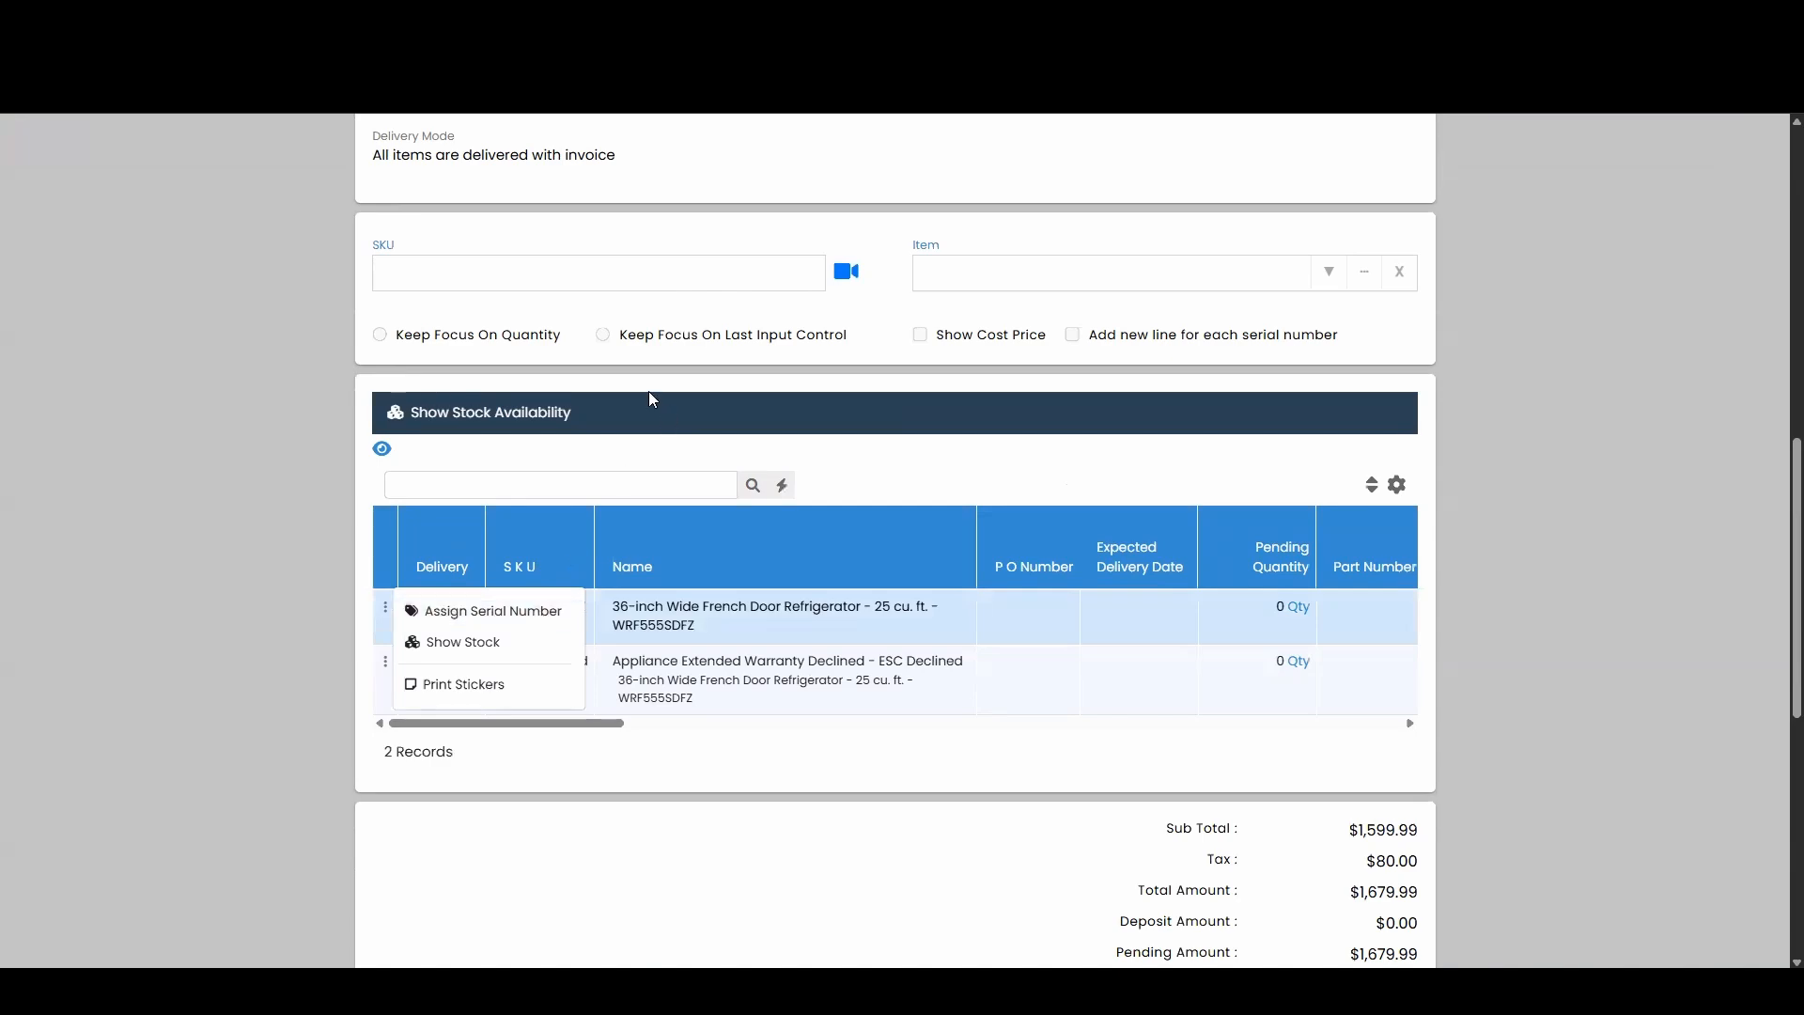
left_click(303, 393)
scroll(435, 383, "up", 10)
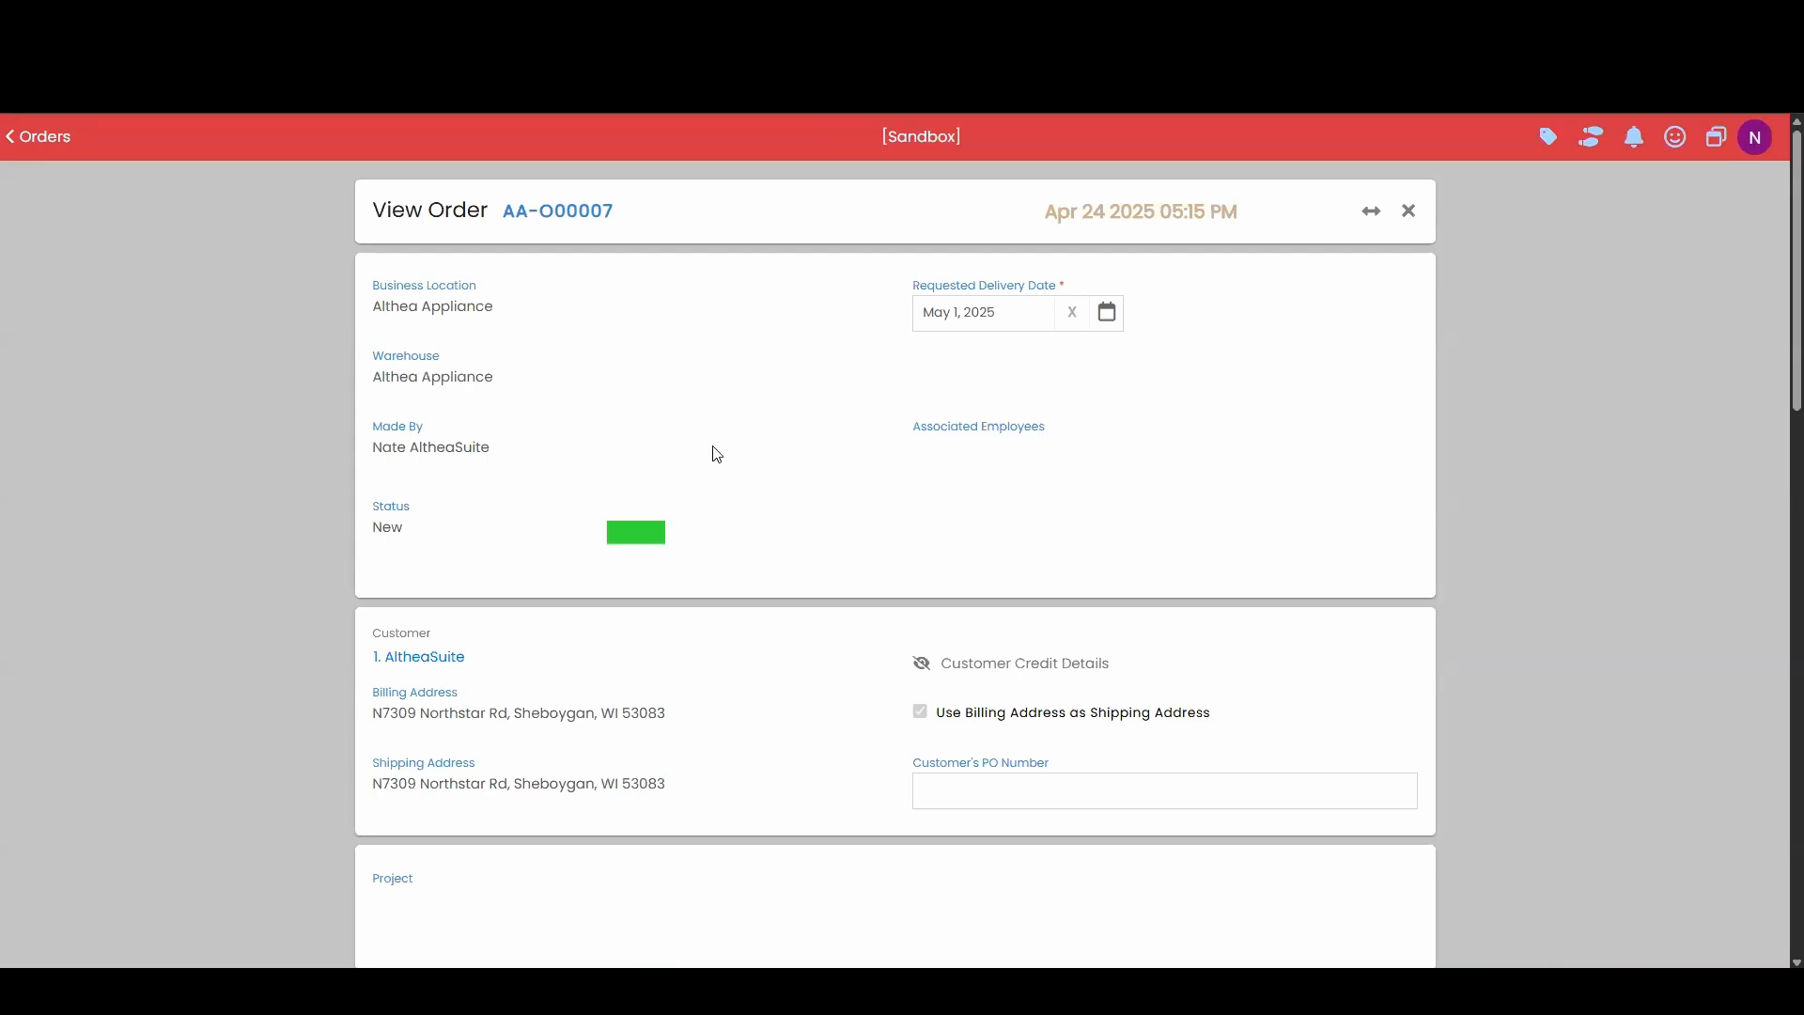
scroll(745, 483, "down", 2)
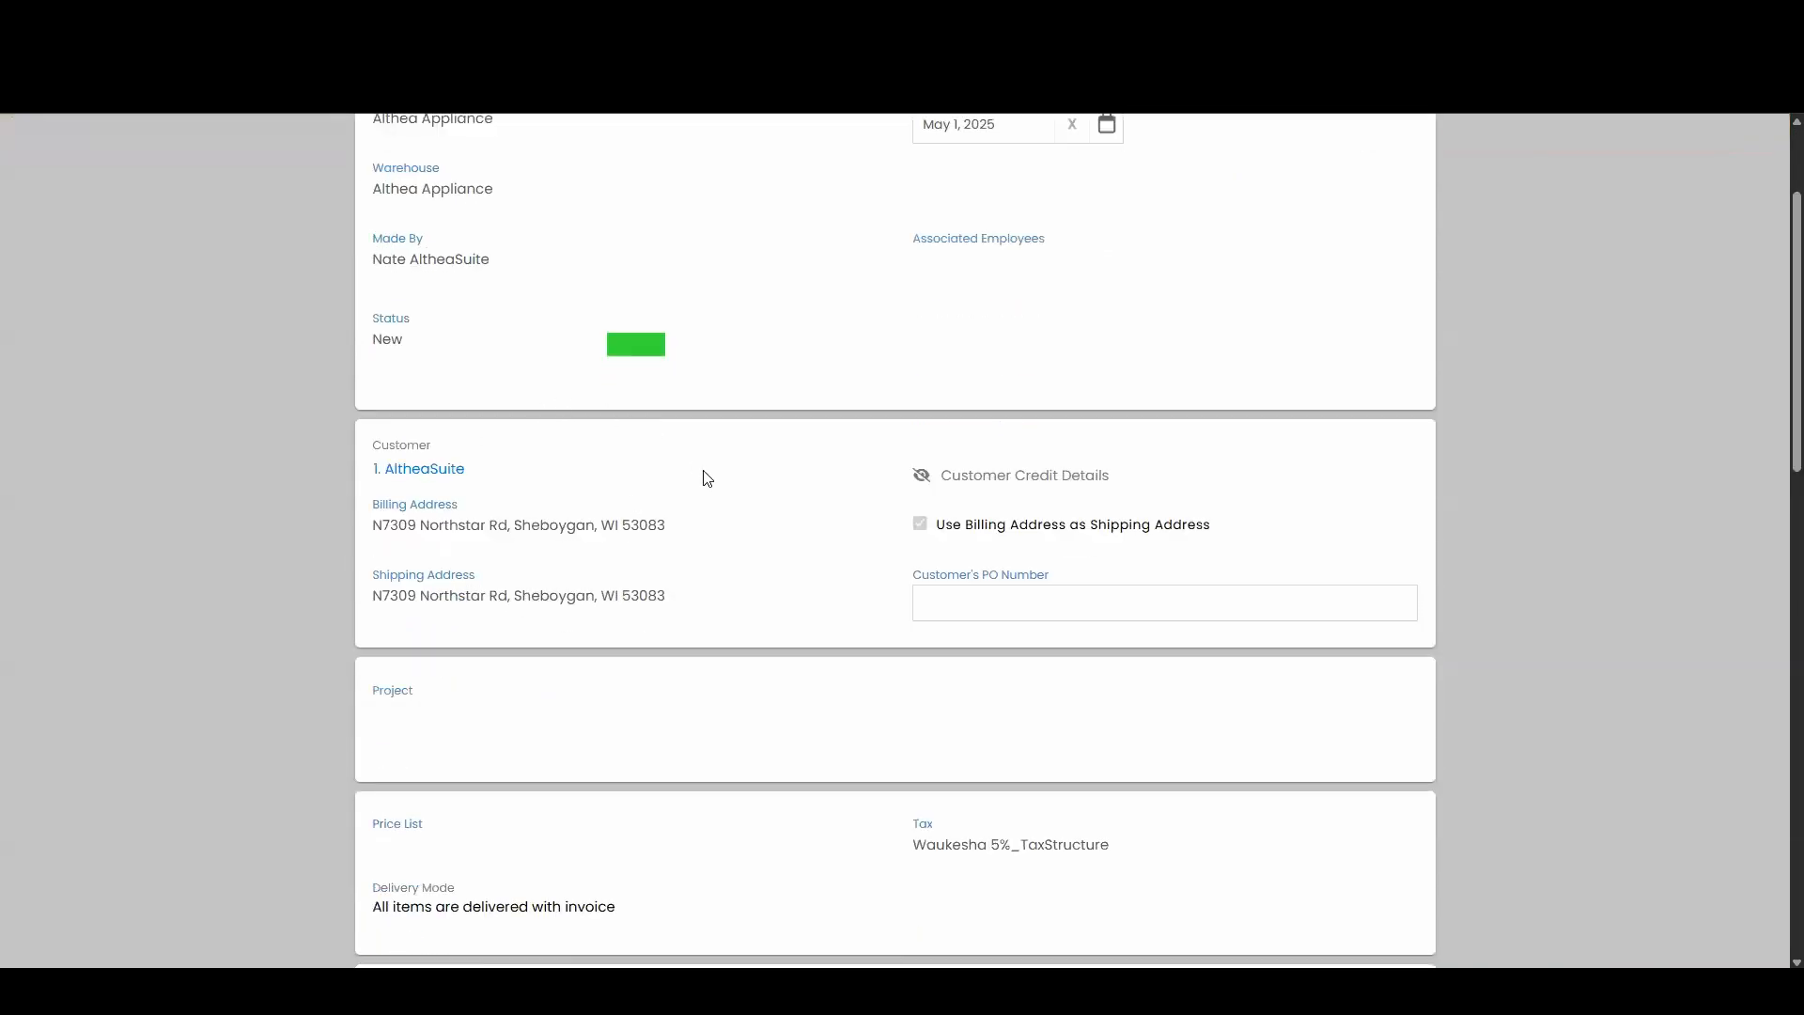
scroll(780, 393, "up", 1)
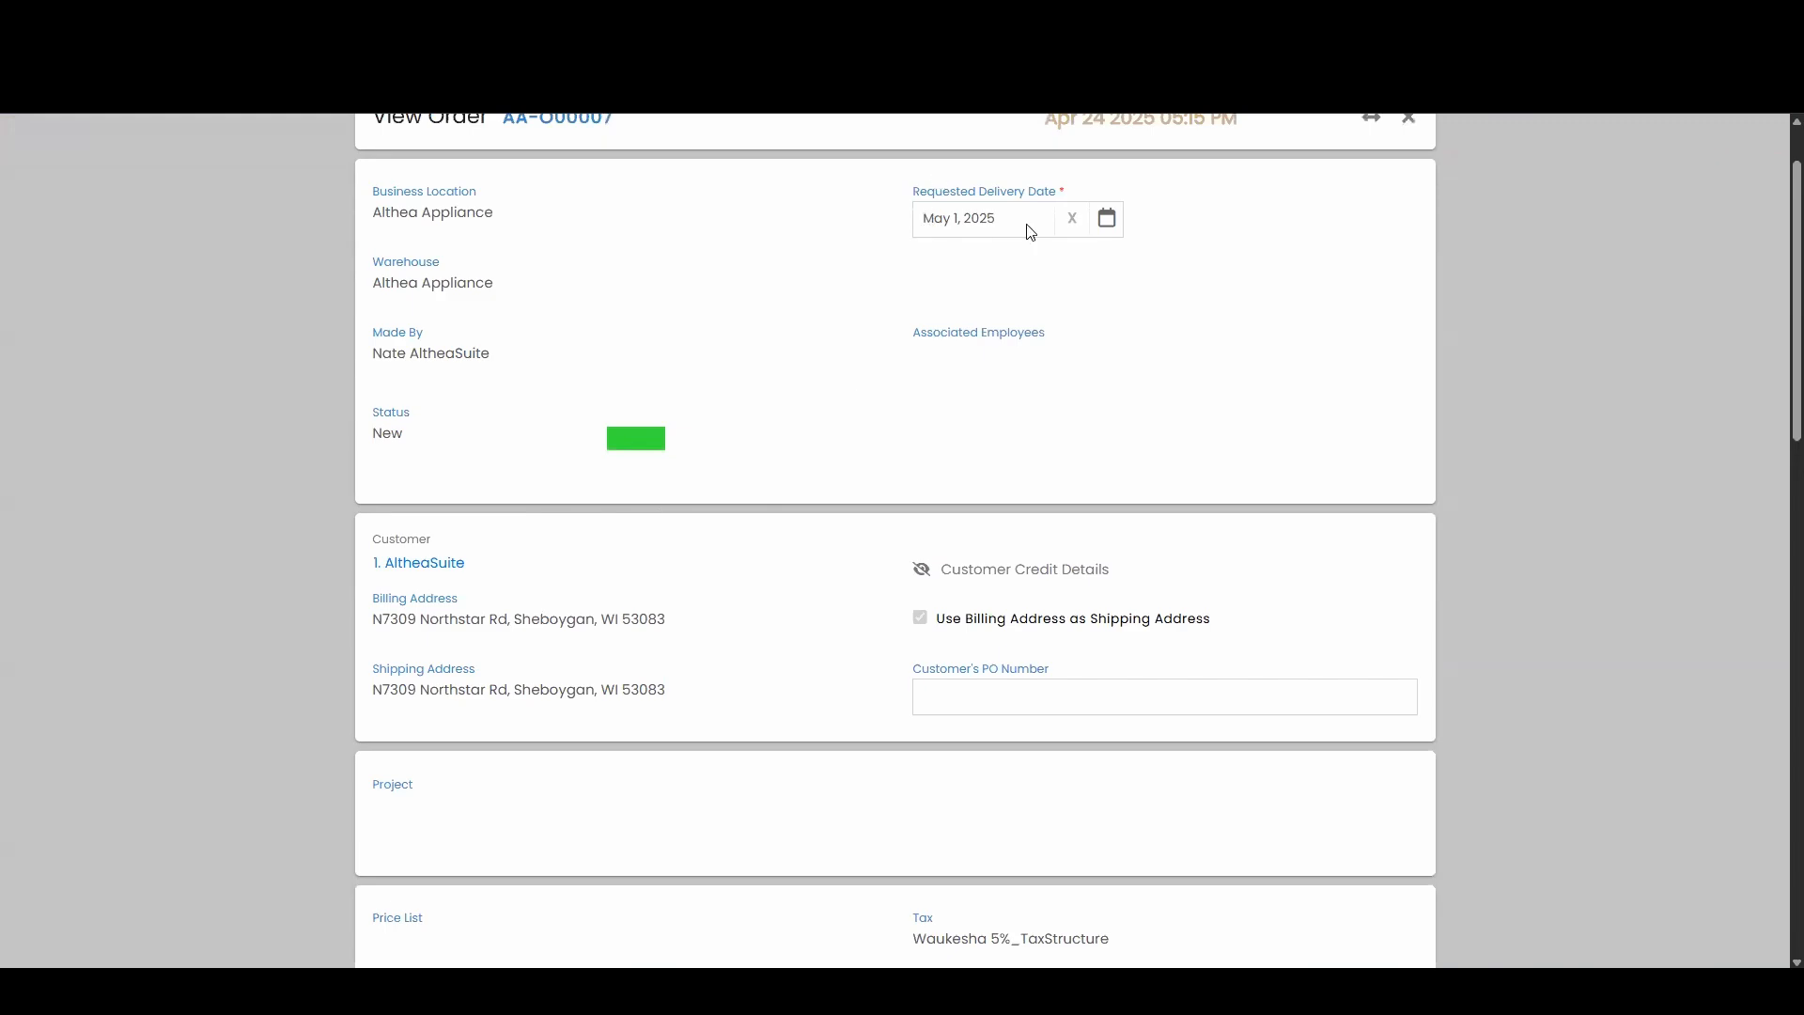
scroll(631, 425, "down", 8)
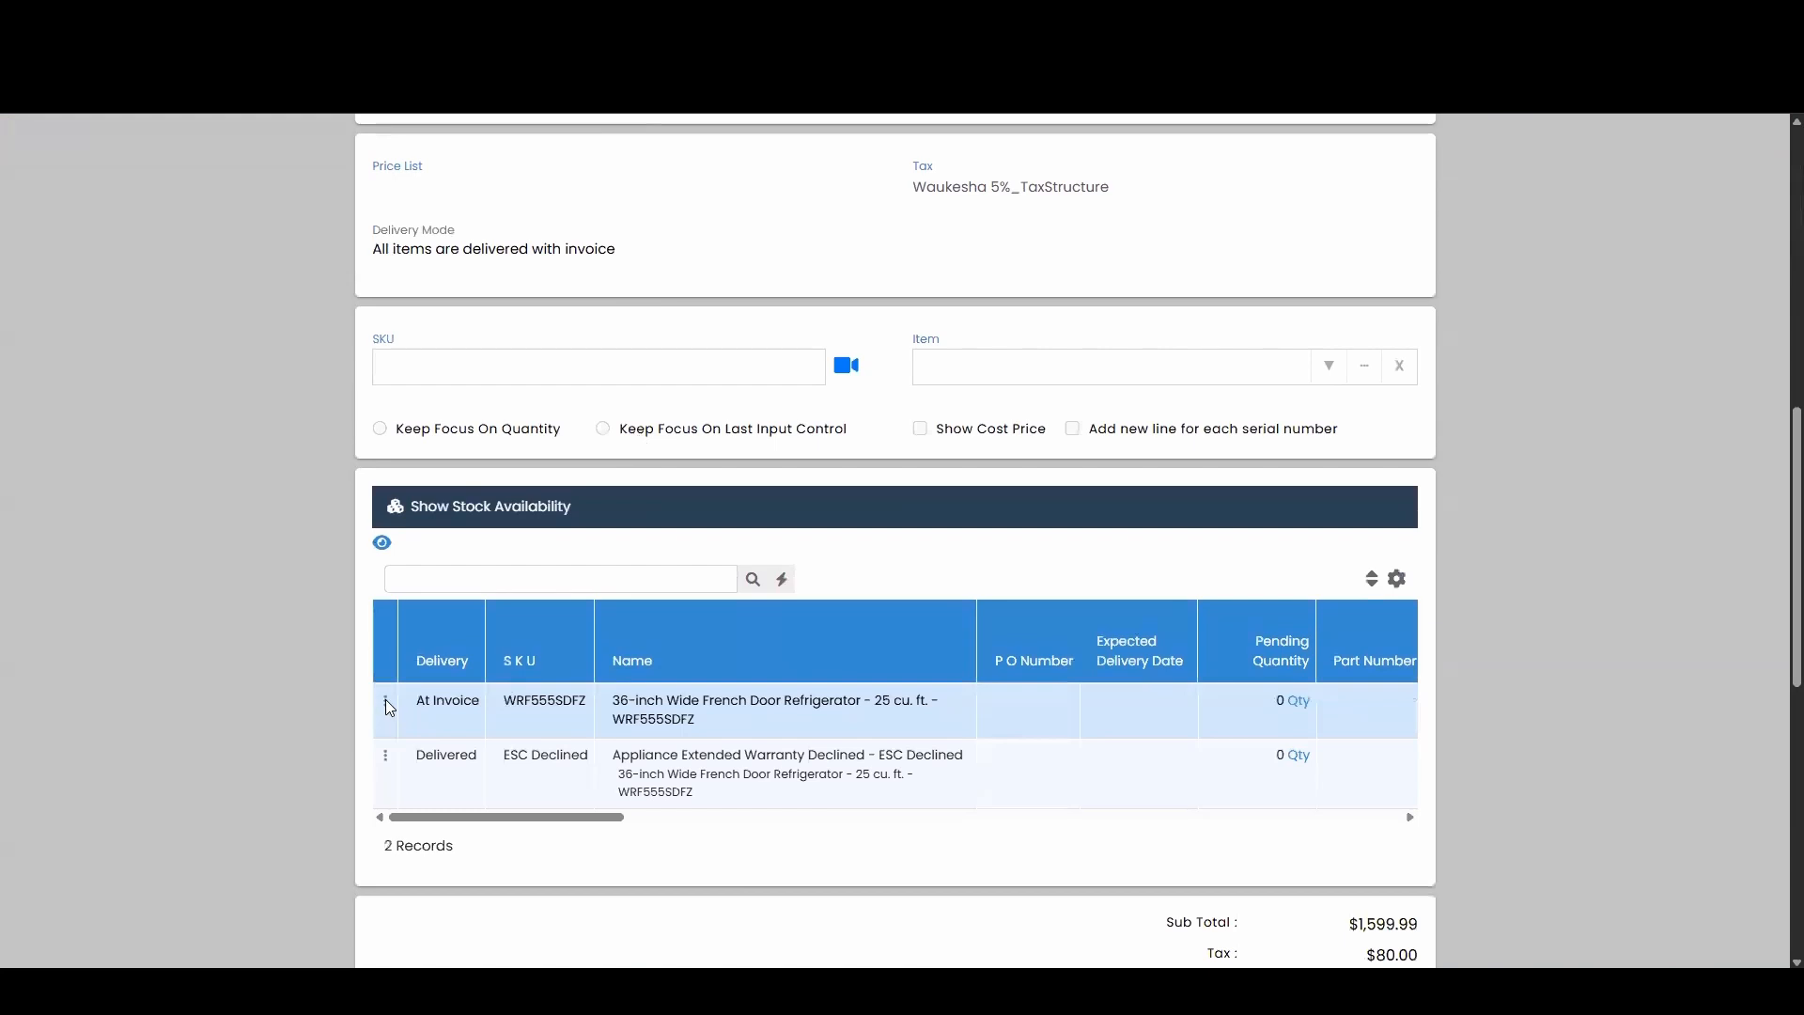
Assign serial KC0604491 (lookup 185465) to AA-O00007's WRF555SDFZ refrigerator line and save.
left_click(386, 701)
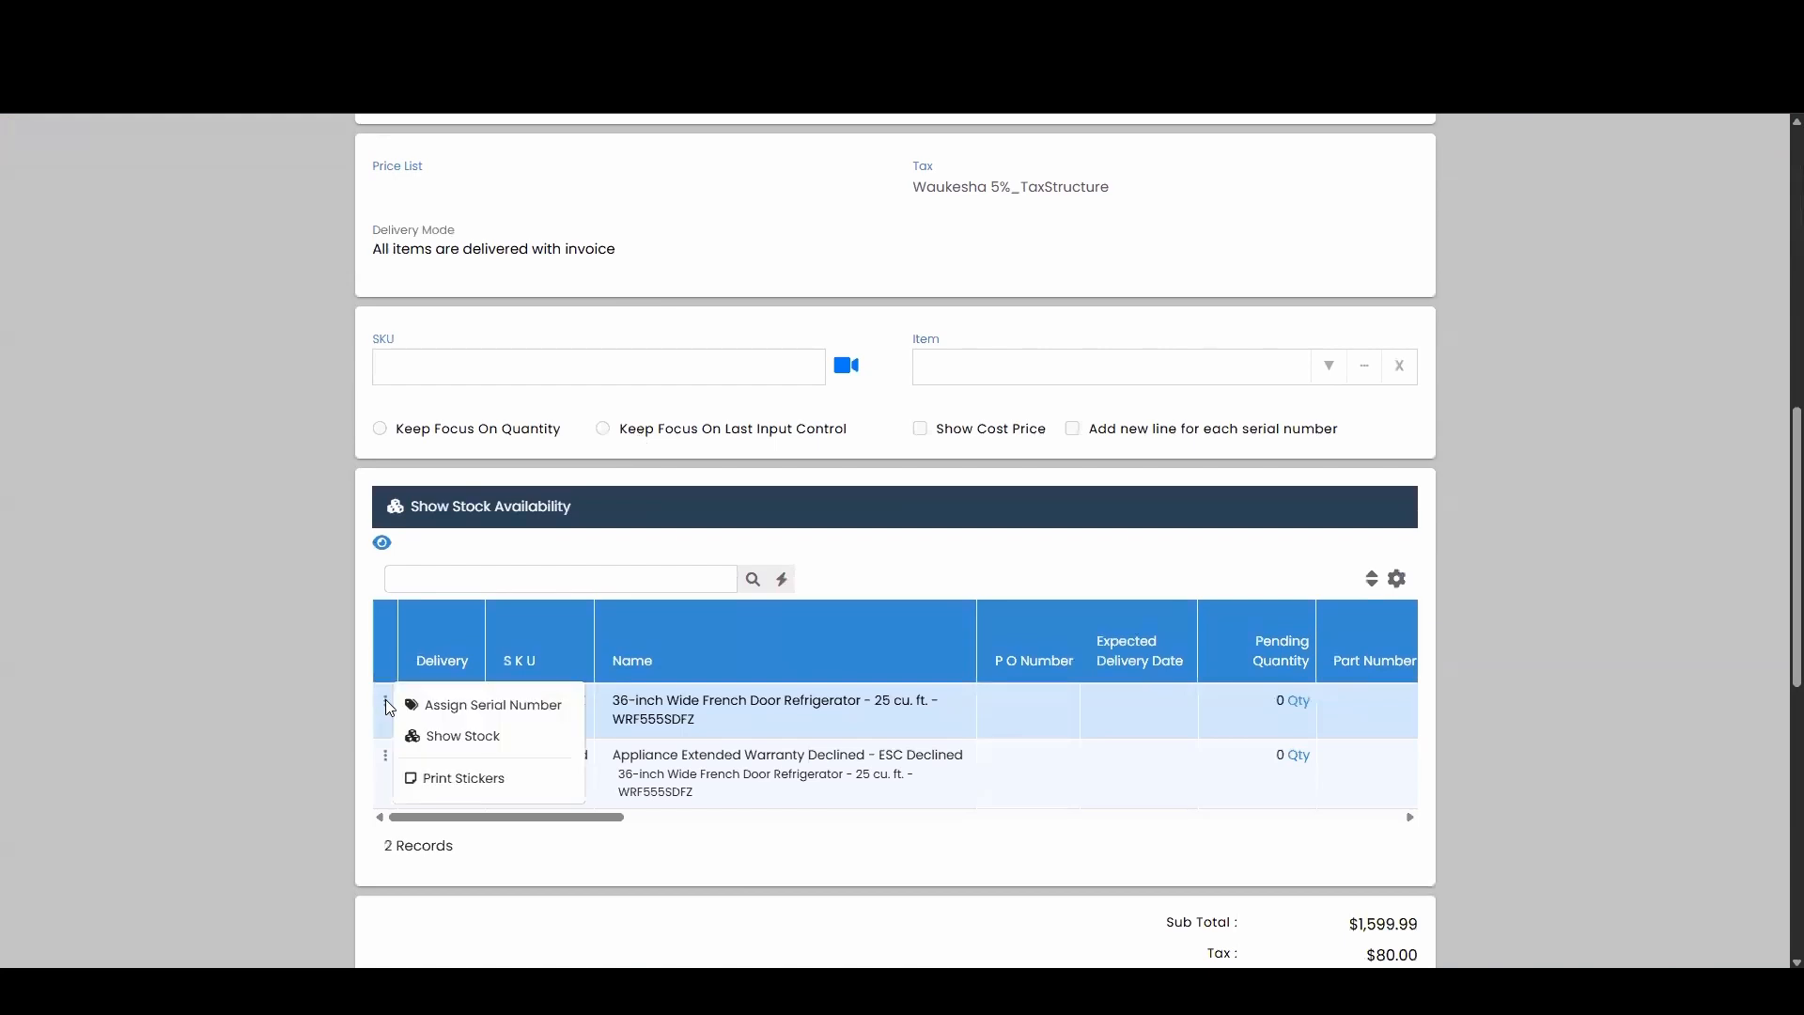
left_click(538, 719)
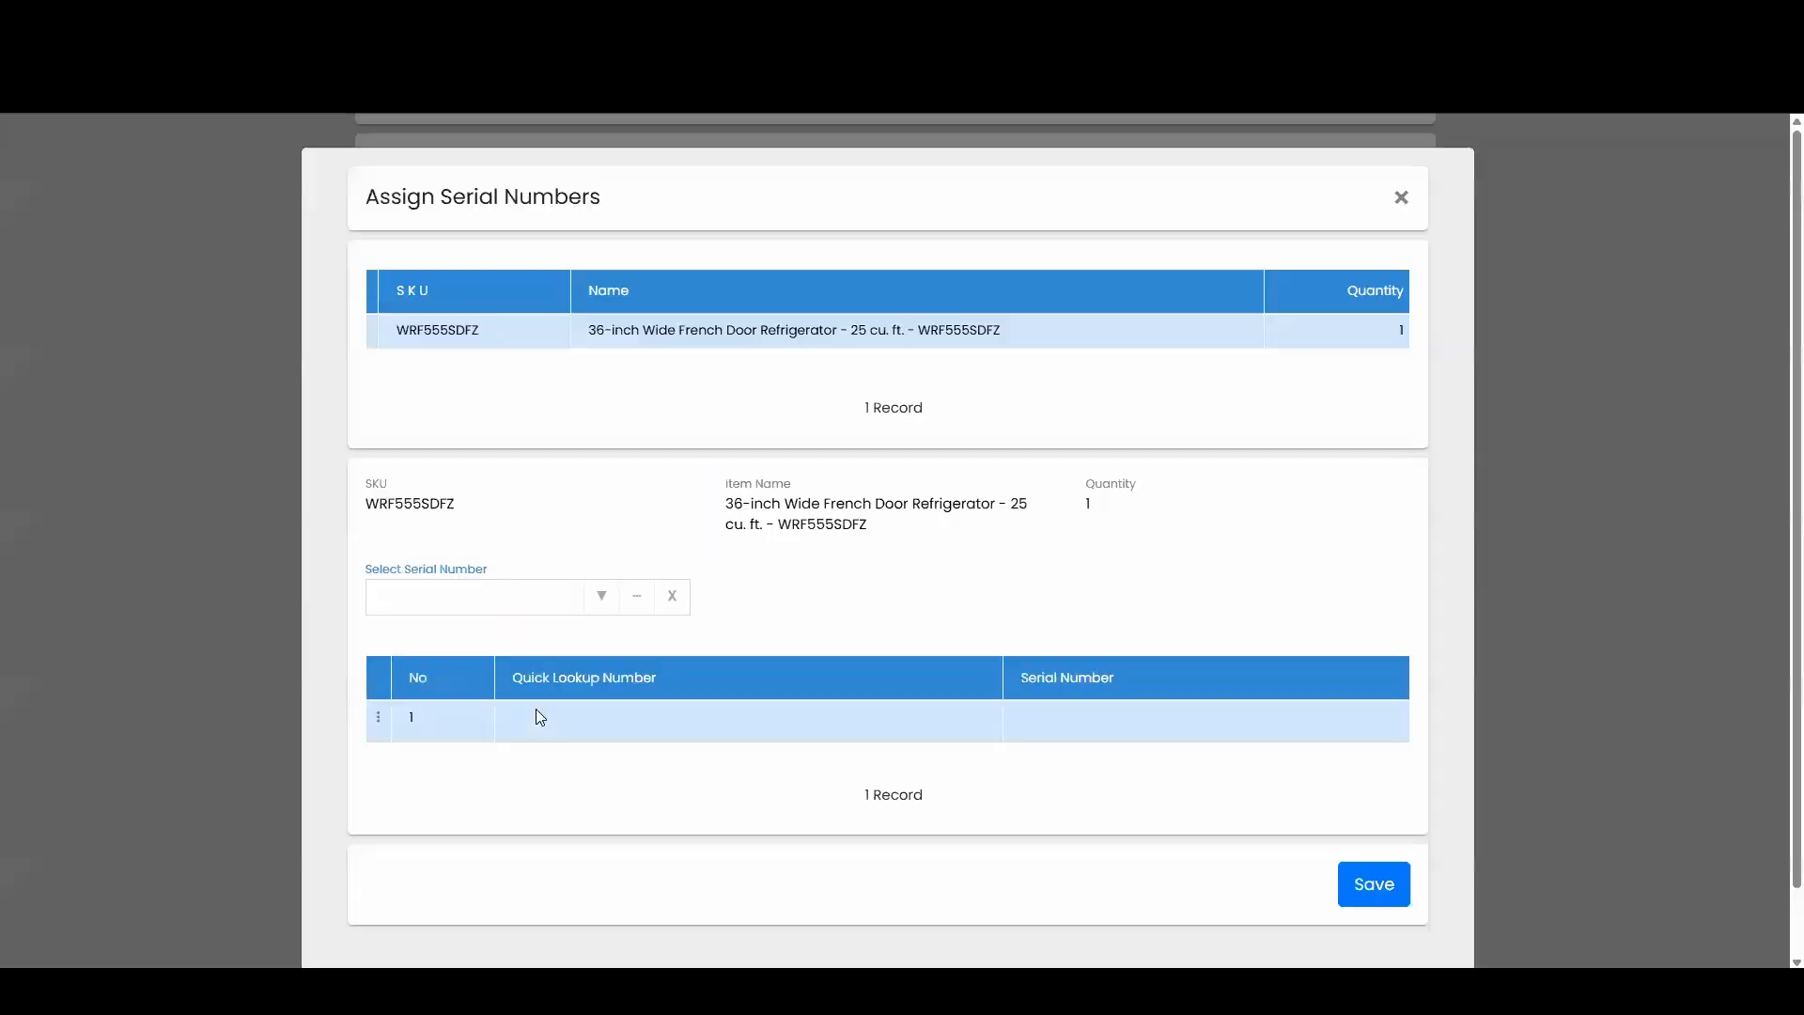
left_click(573, 607)
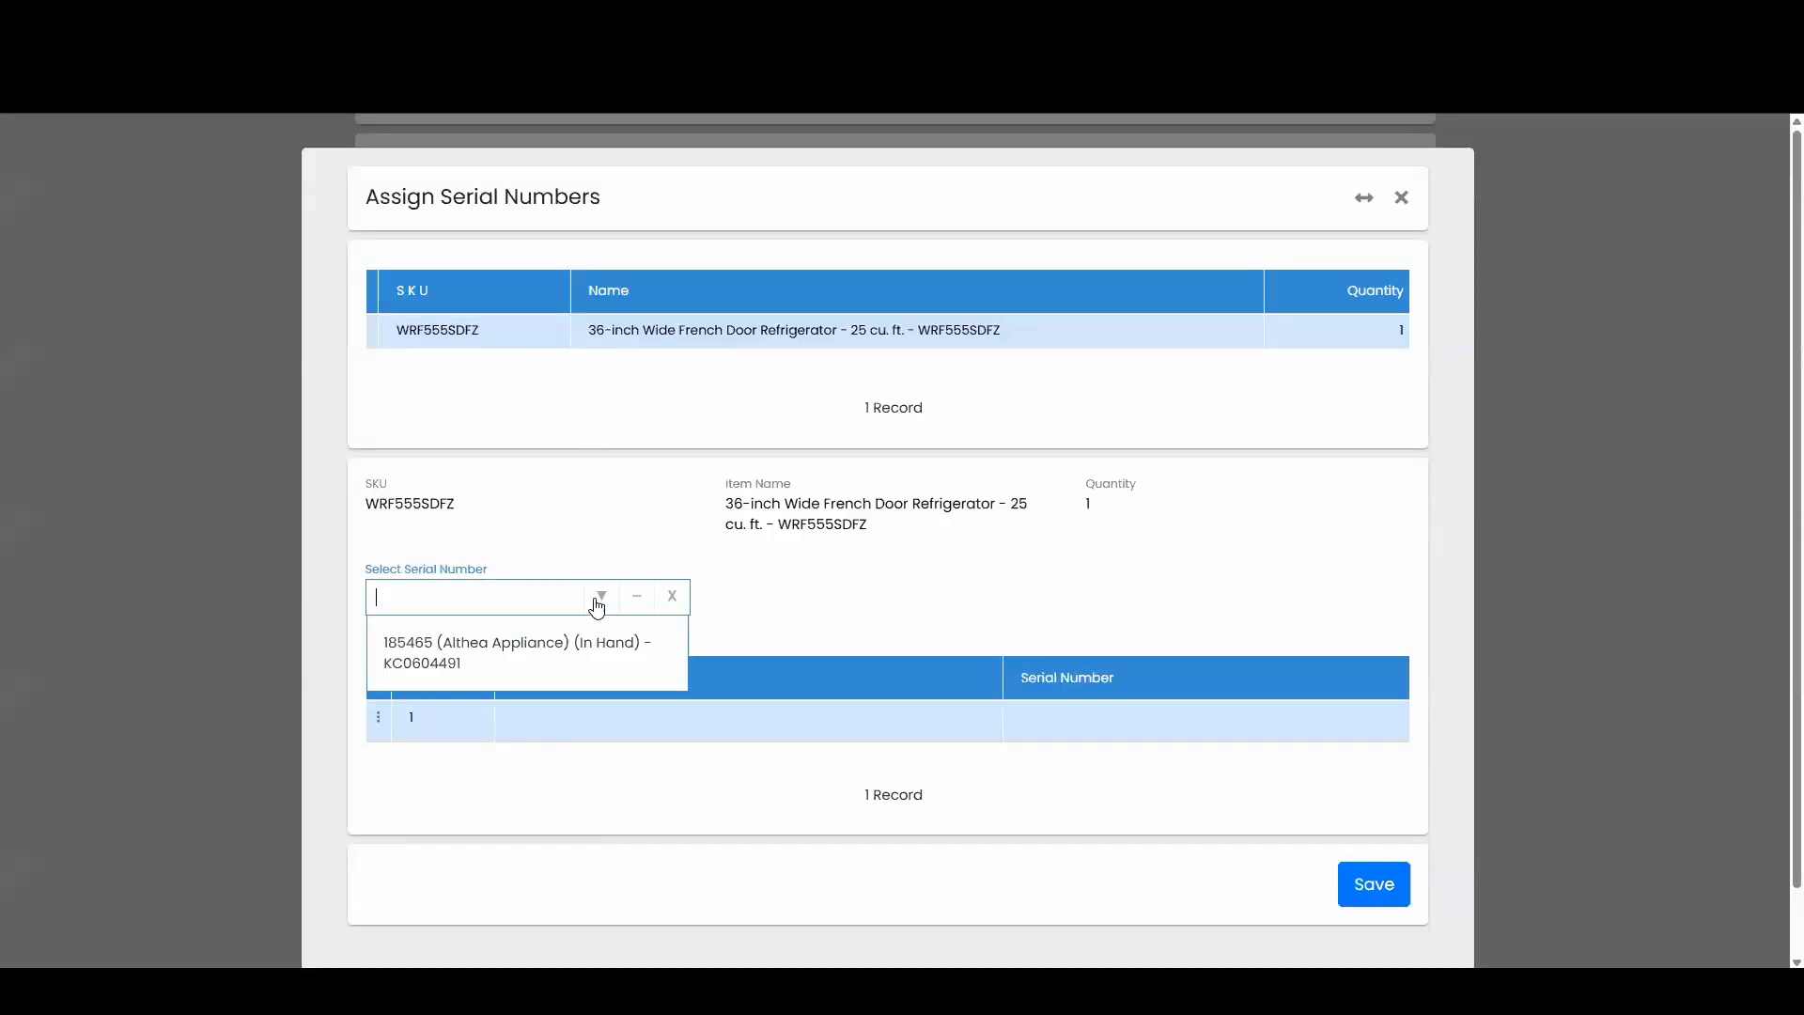
left_click(509, 655)
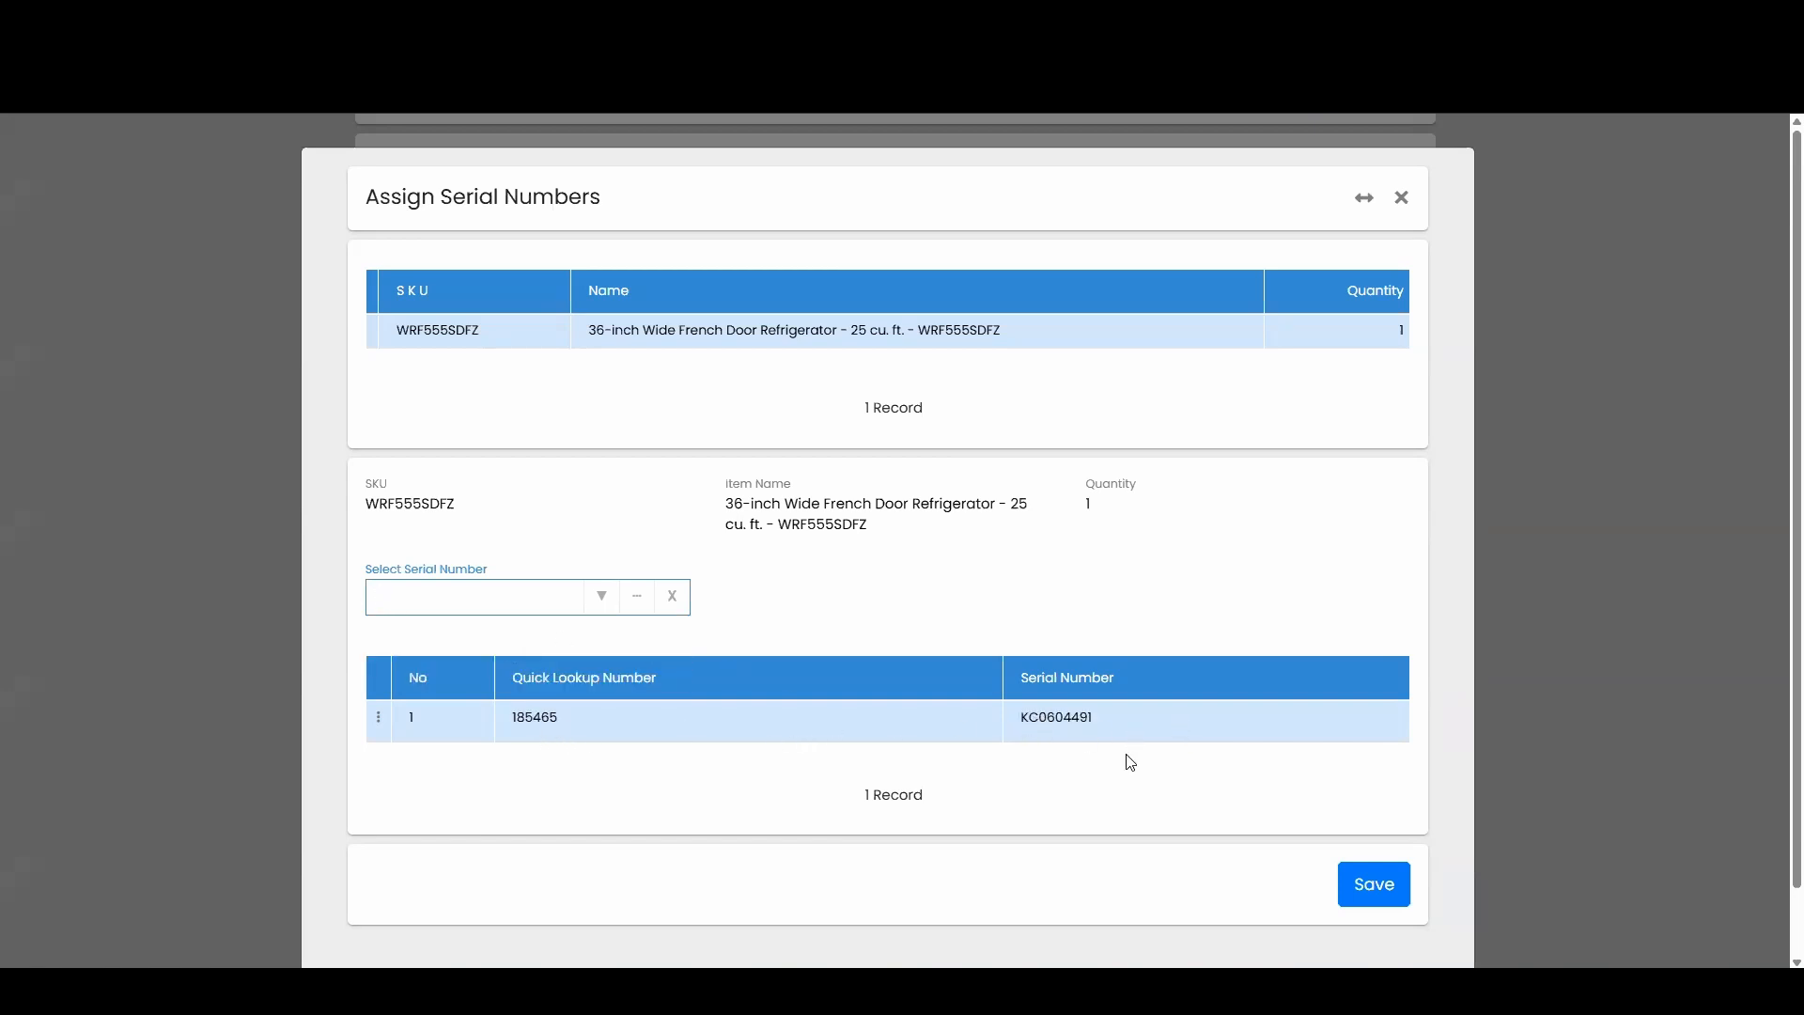
left_click(1372, 888)
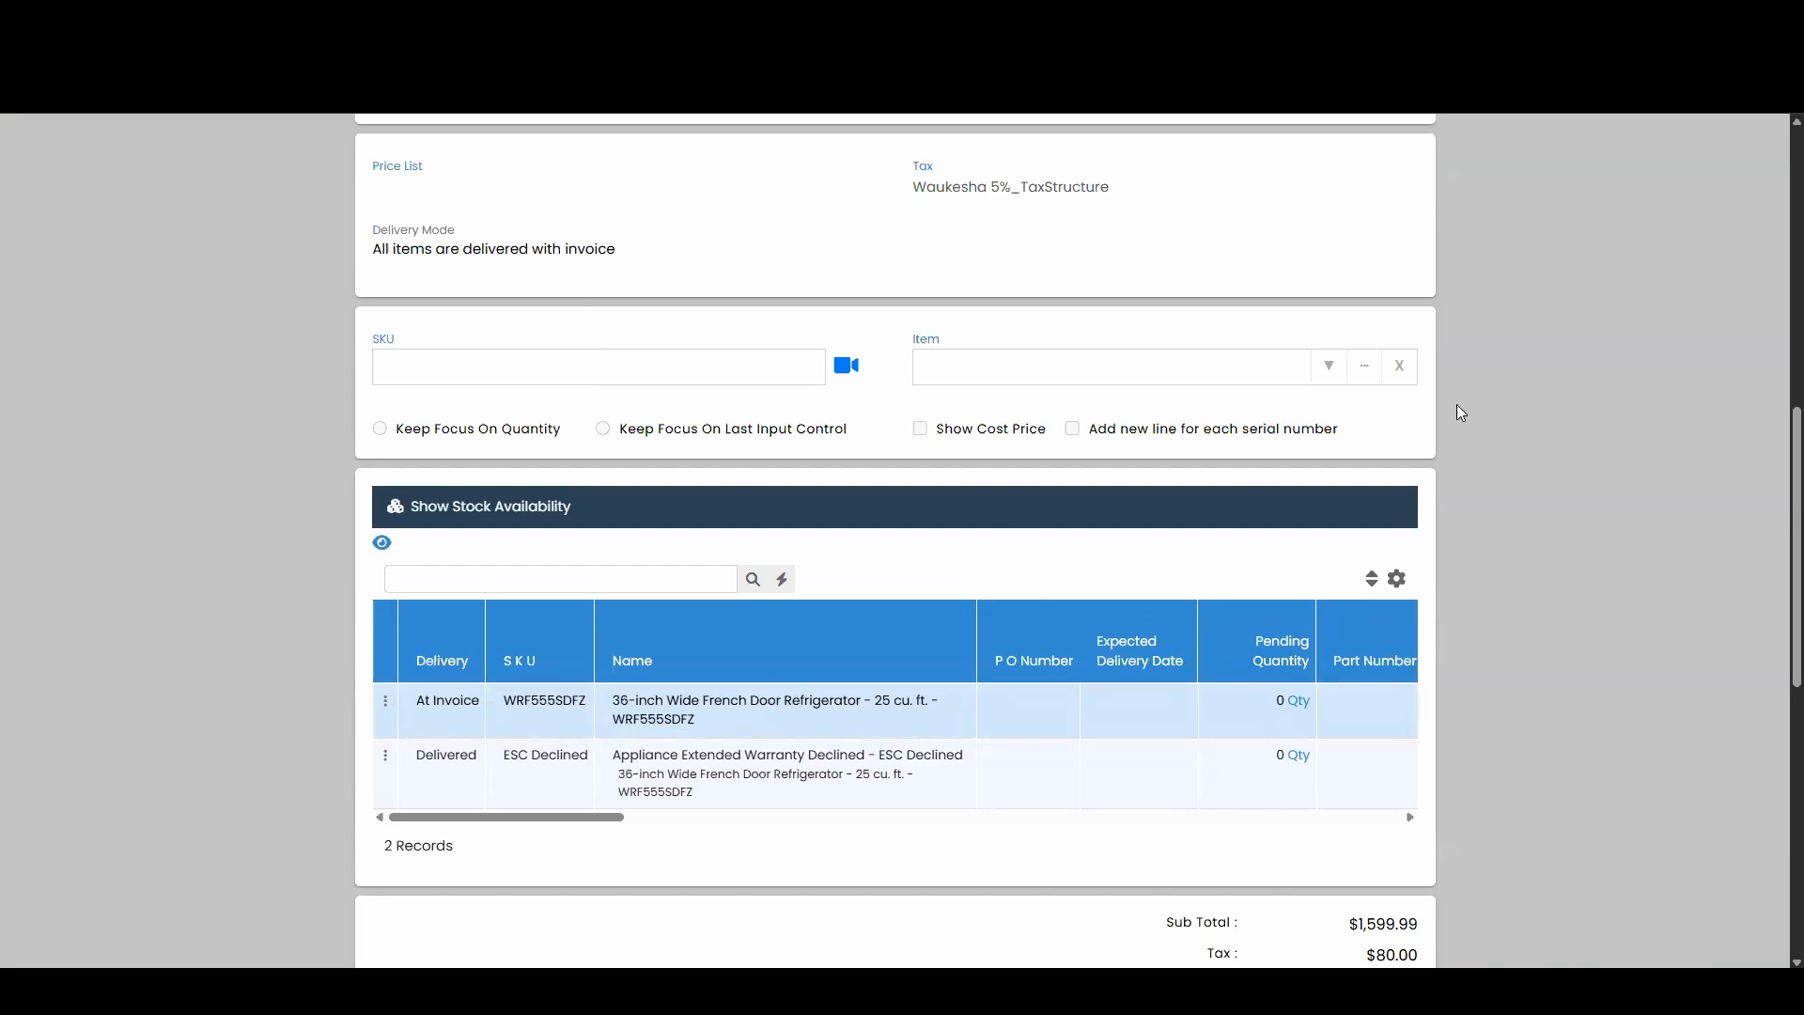
Review order AA-O00007, then close it to return to the April 24 Orders list.
scroll(1461, 414, "down", 9)
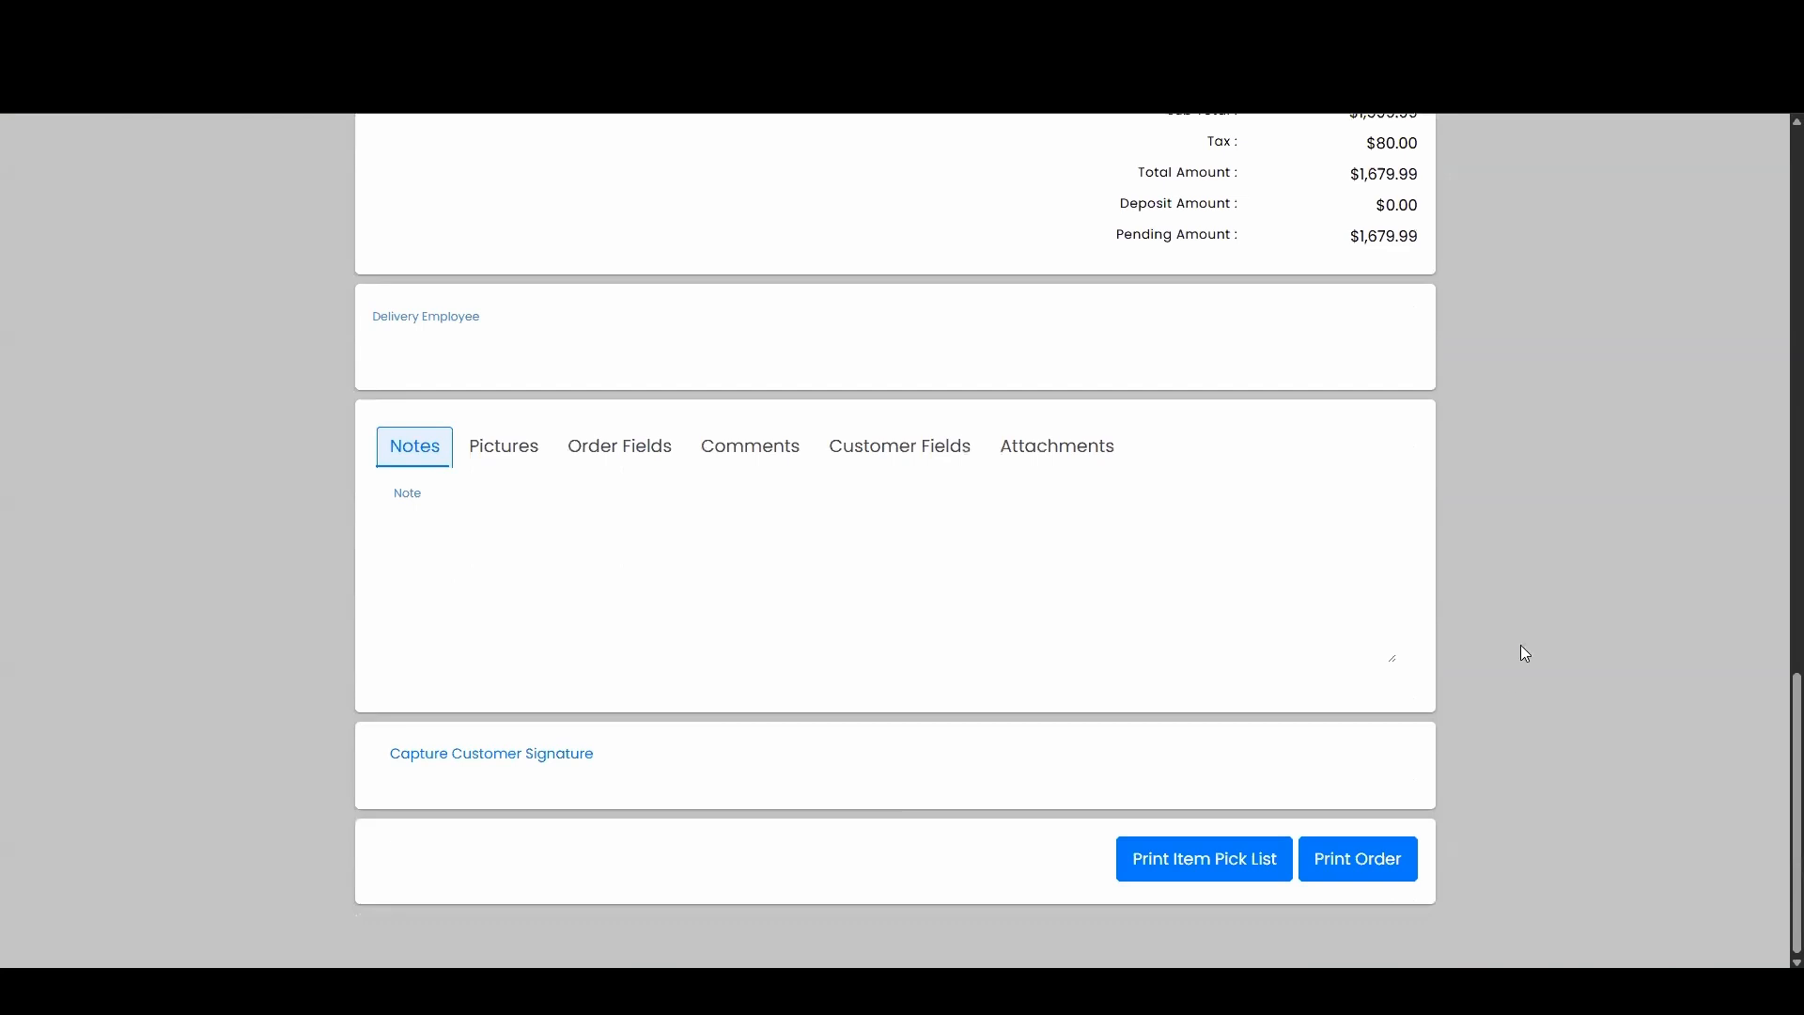
scroll(1524, 654, "up", 7)
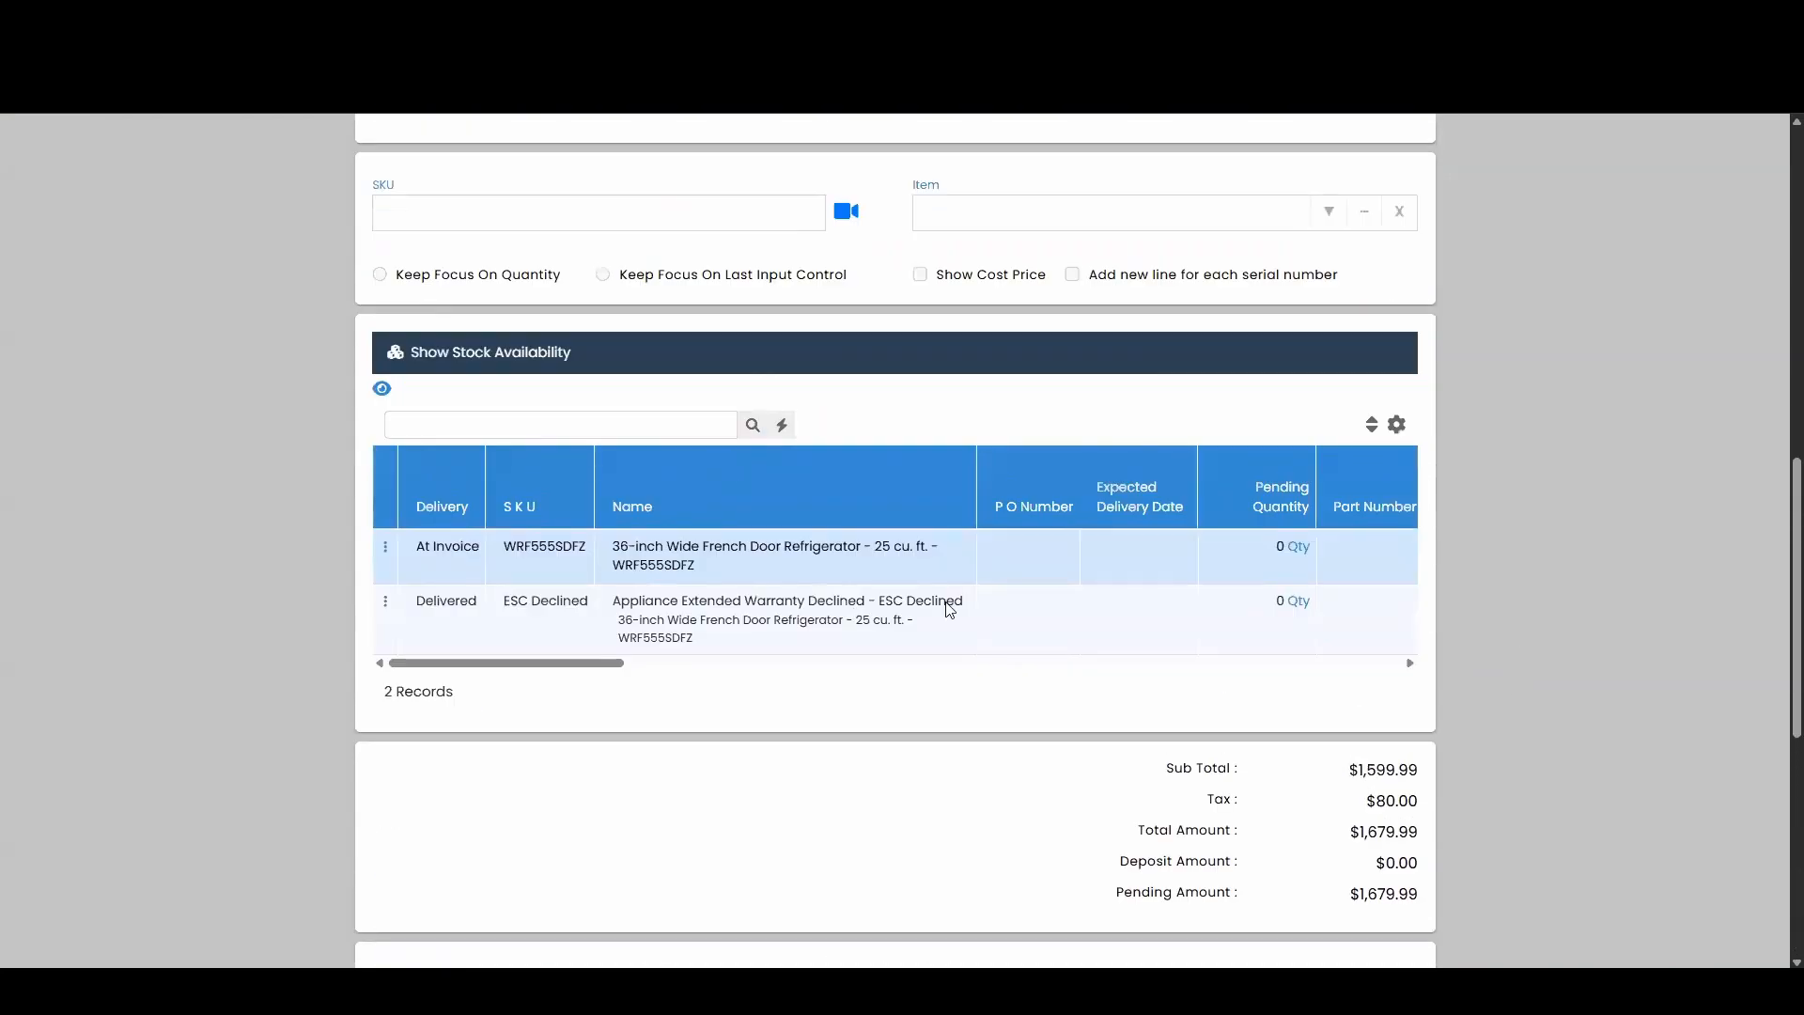
scroll(1513, 415, "up", 10)
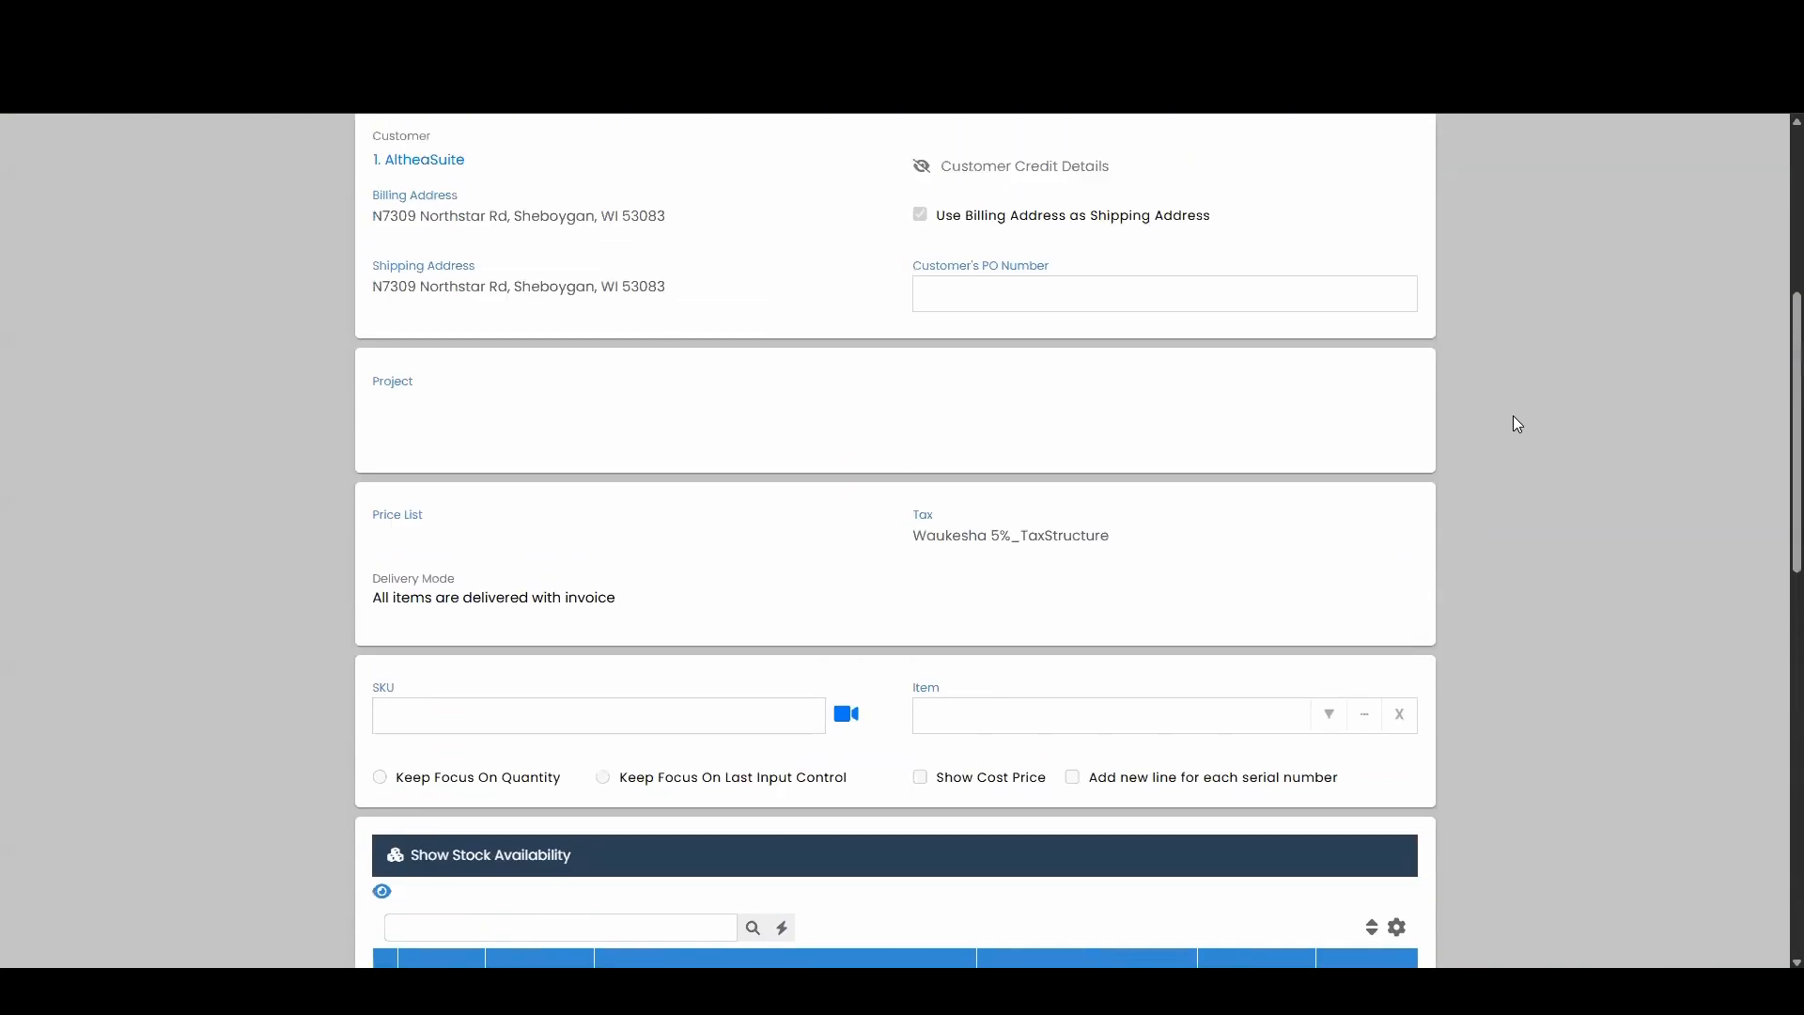
left_click(1410, 212)
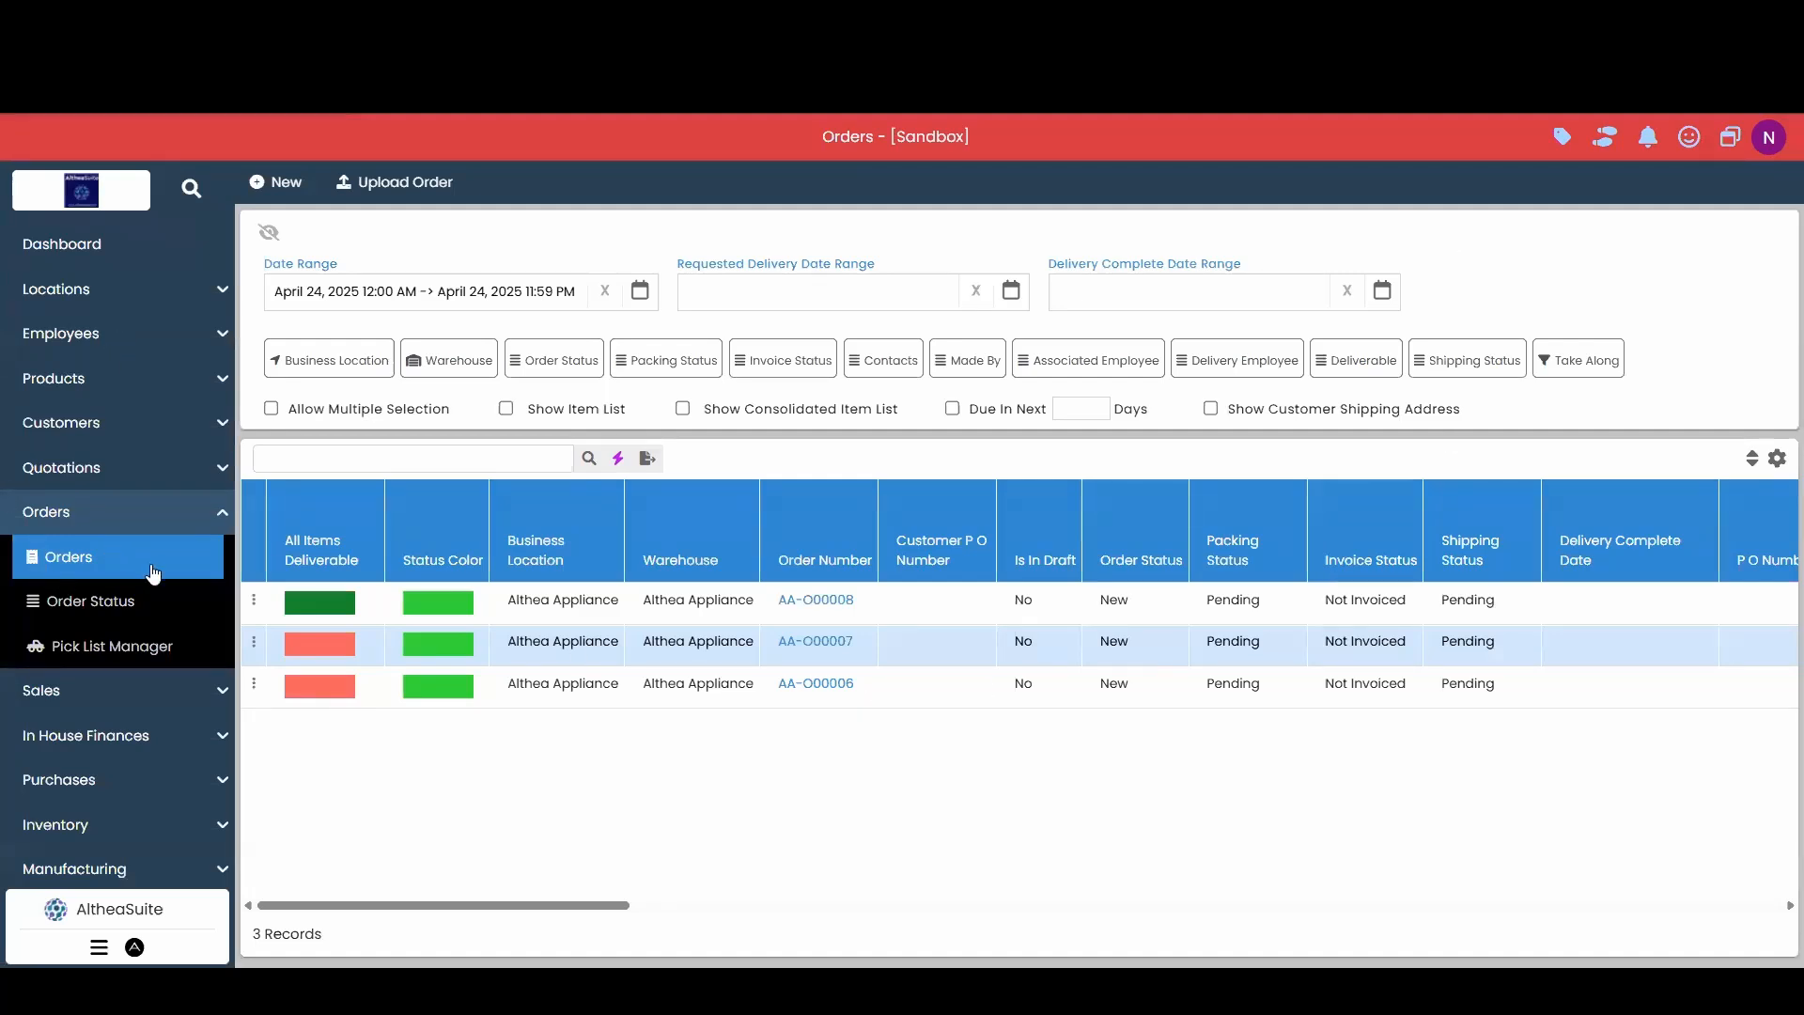
Reload the Orders list and reapply the April 24, 2025 date filter.
left_click(89, 564)
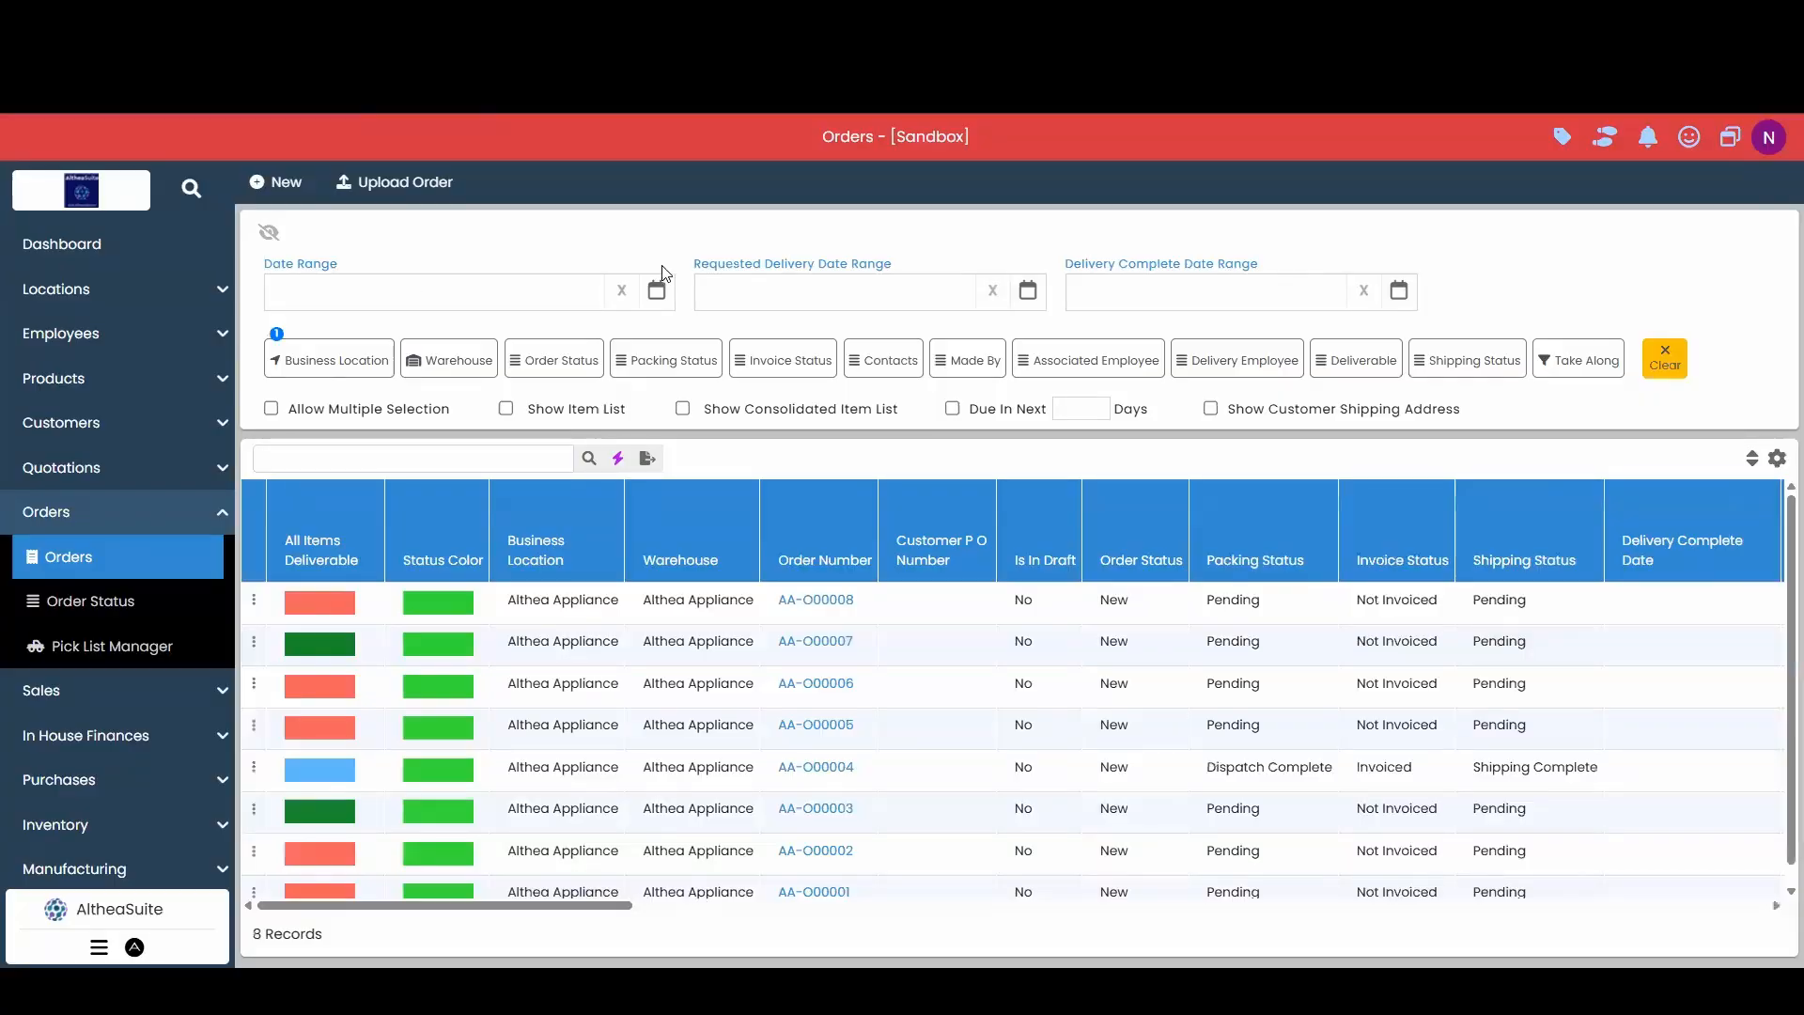
left_click(657, 290)
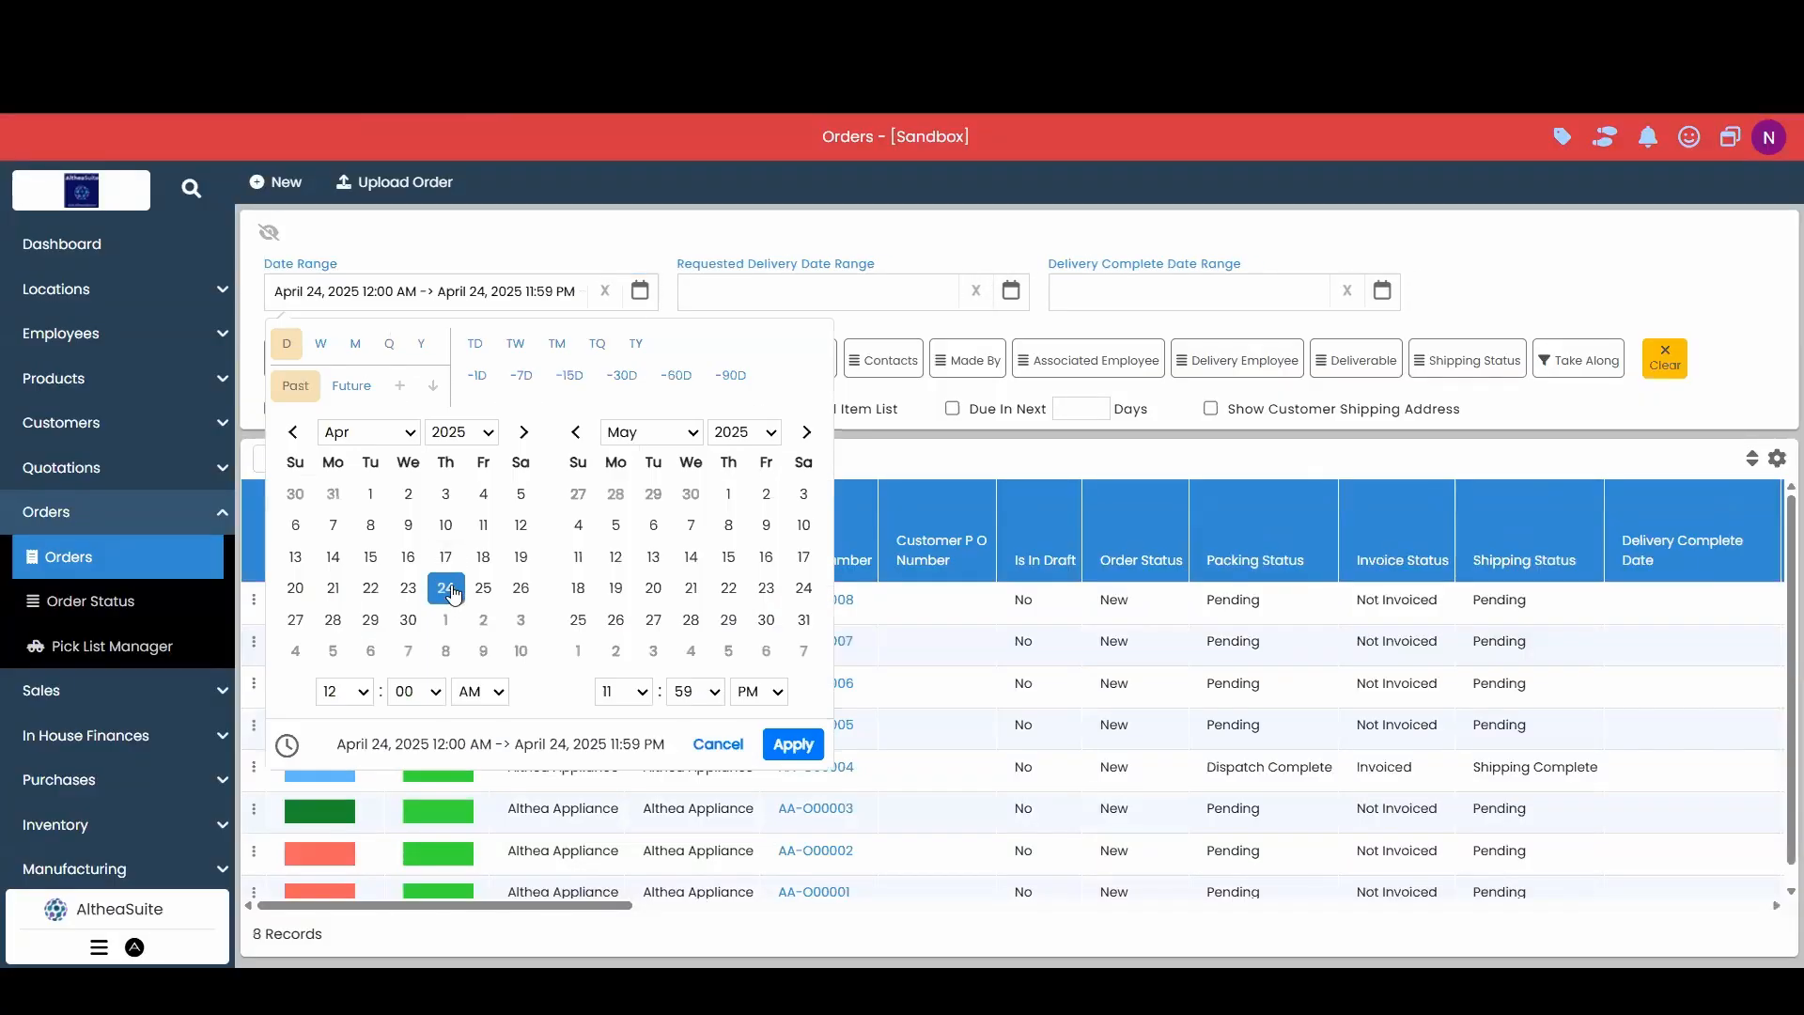
left_click(793, 745)
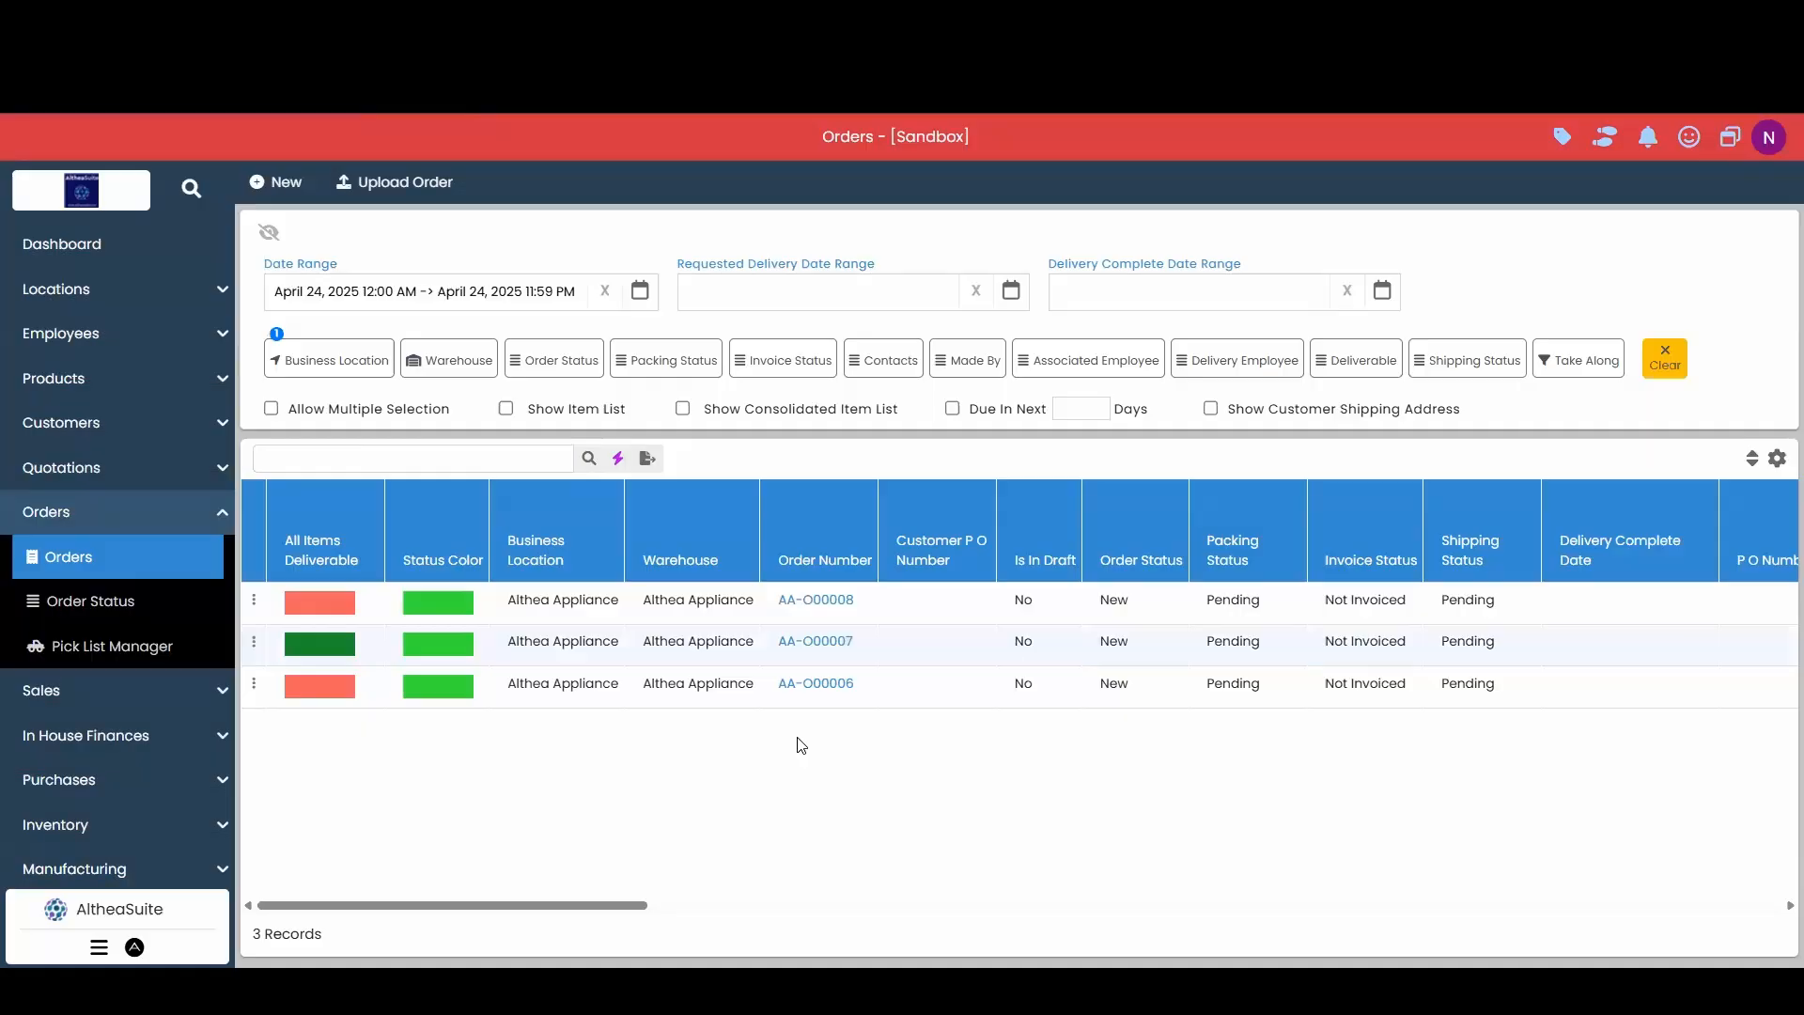
Check the AA-O00007 and AA-O00008 rows, confirming AA-O00007 shows the green deliverable indicator.
left_click(633, 647)
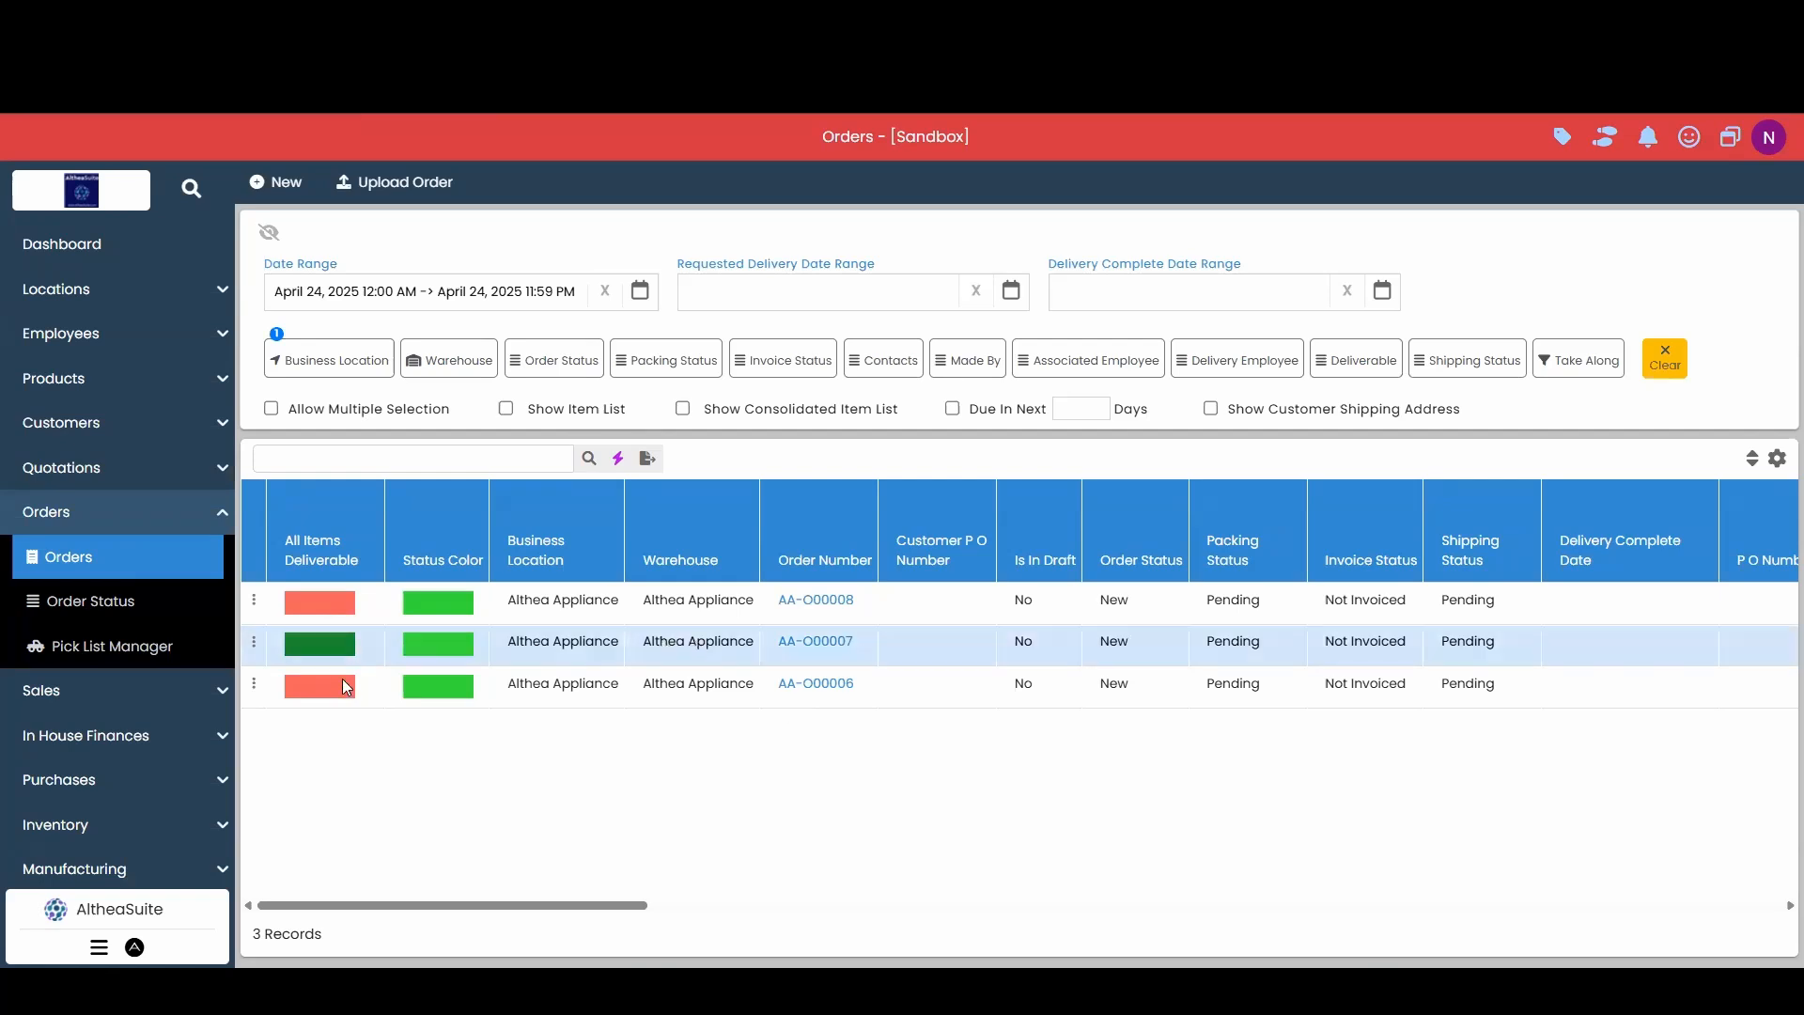
left_click(733, 609)
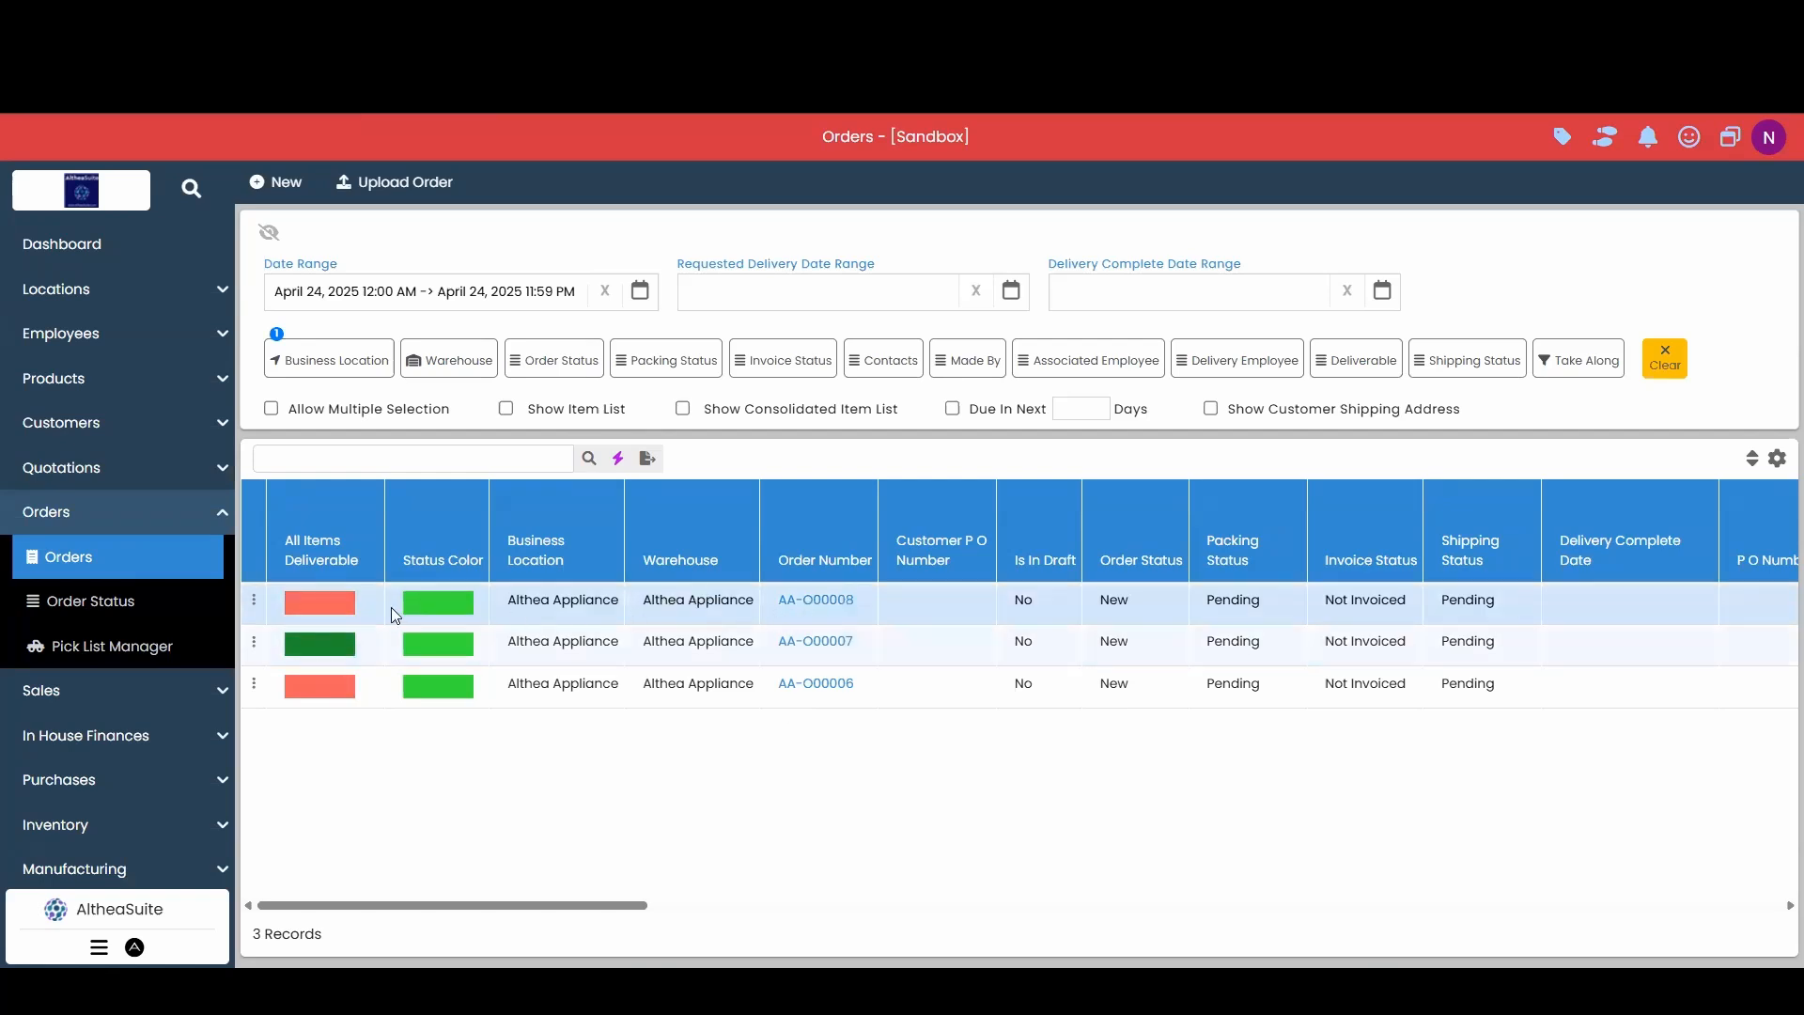
left_click(664, 639)
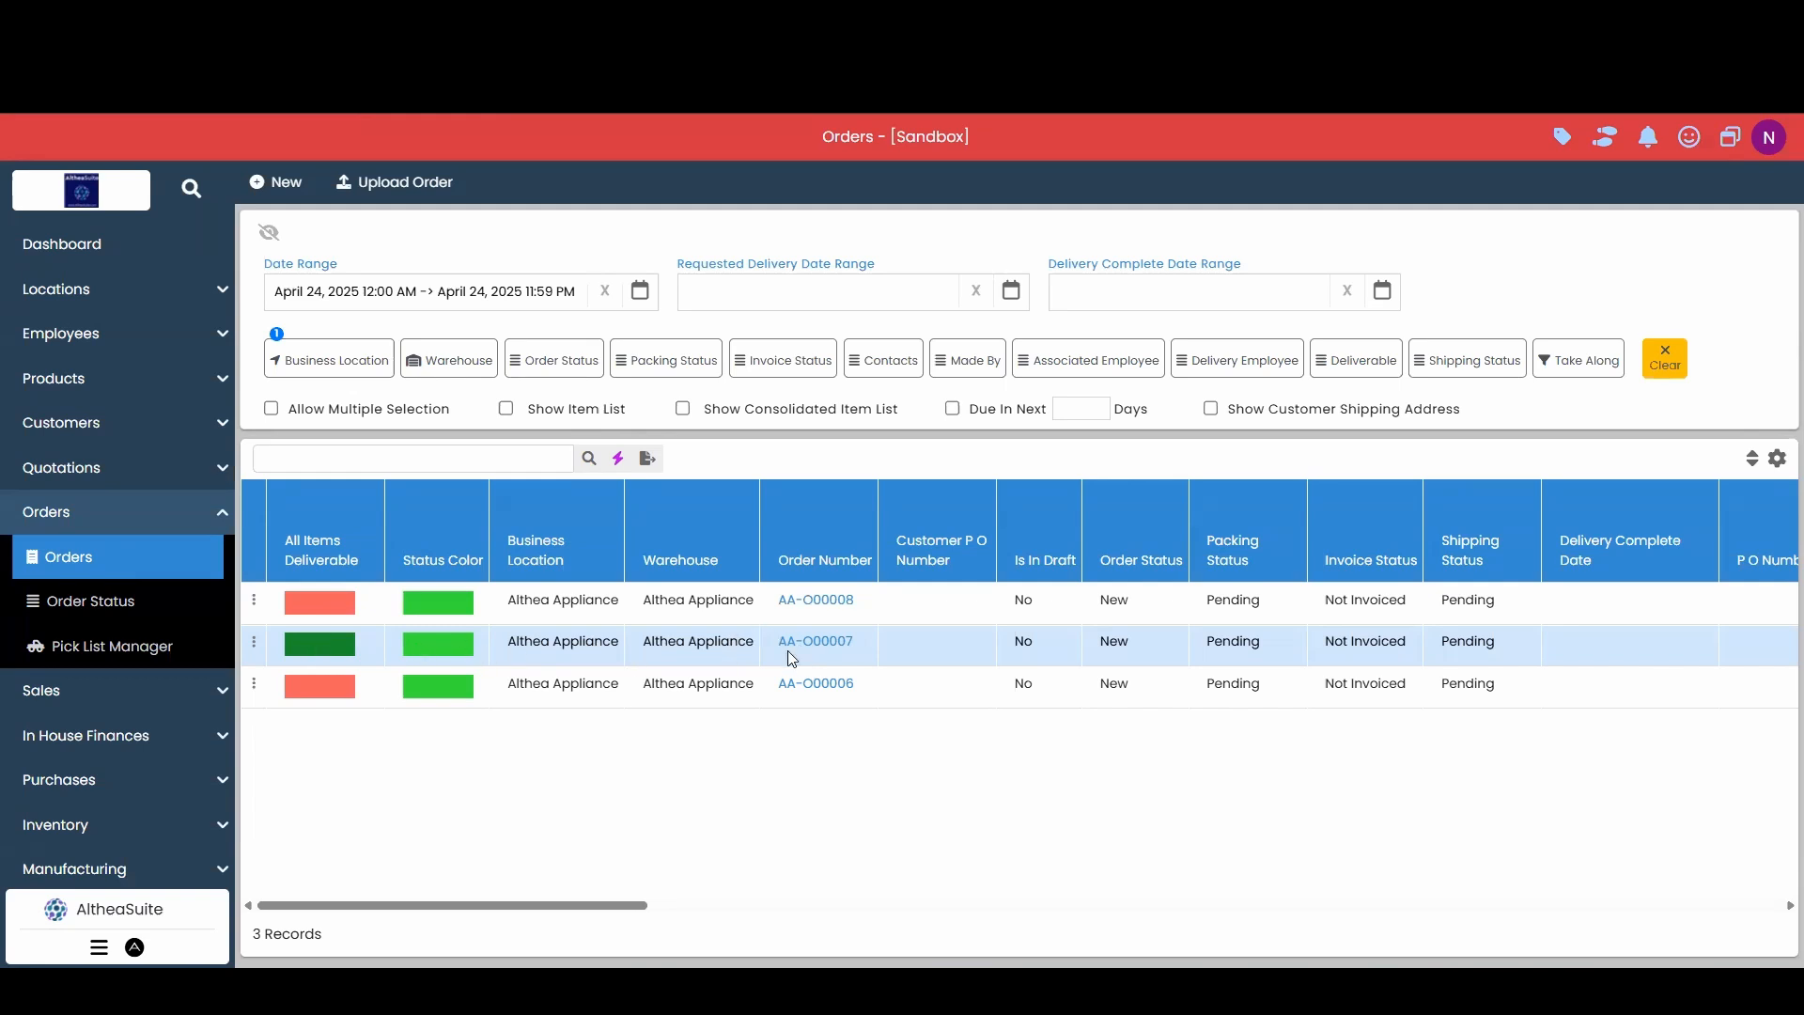
left_click(674, 609)
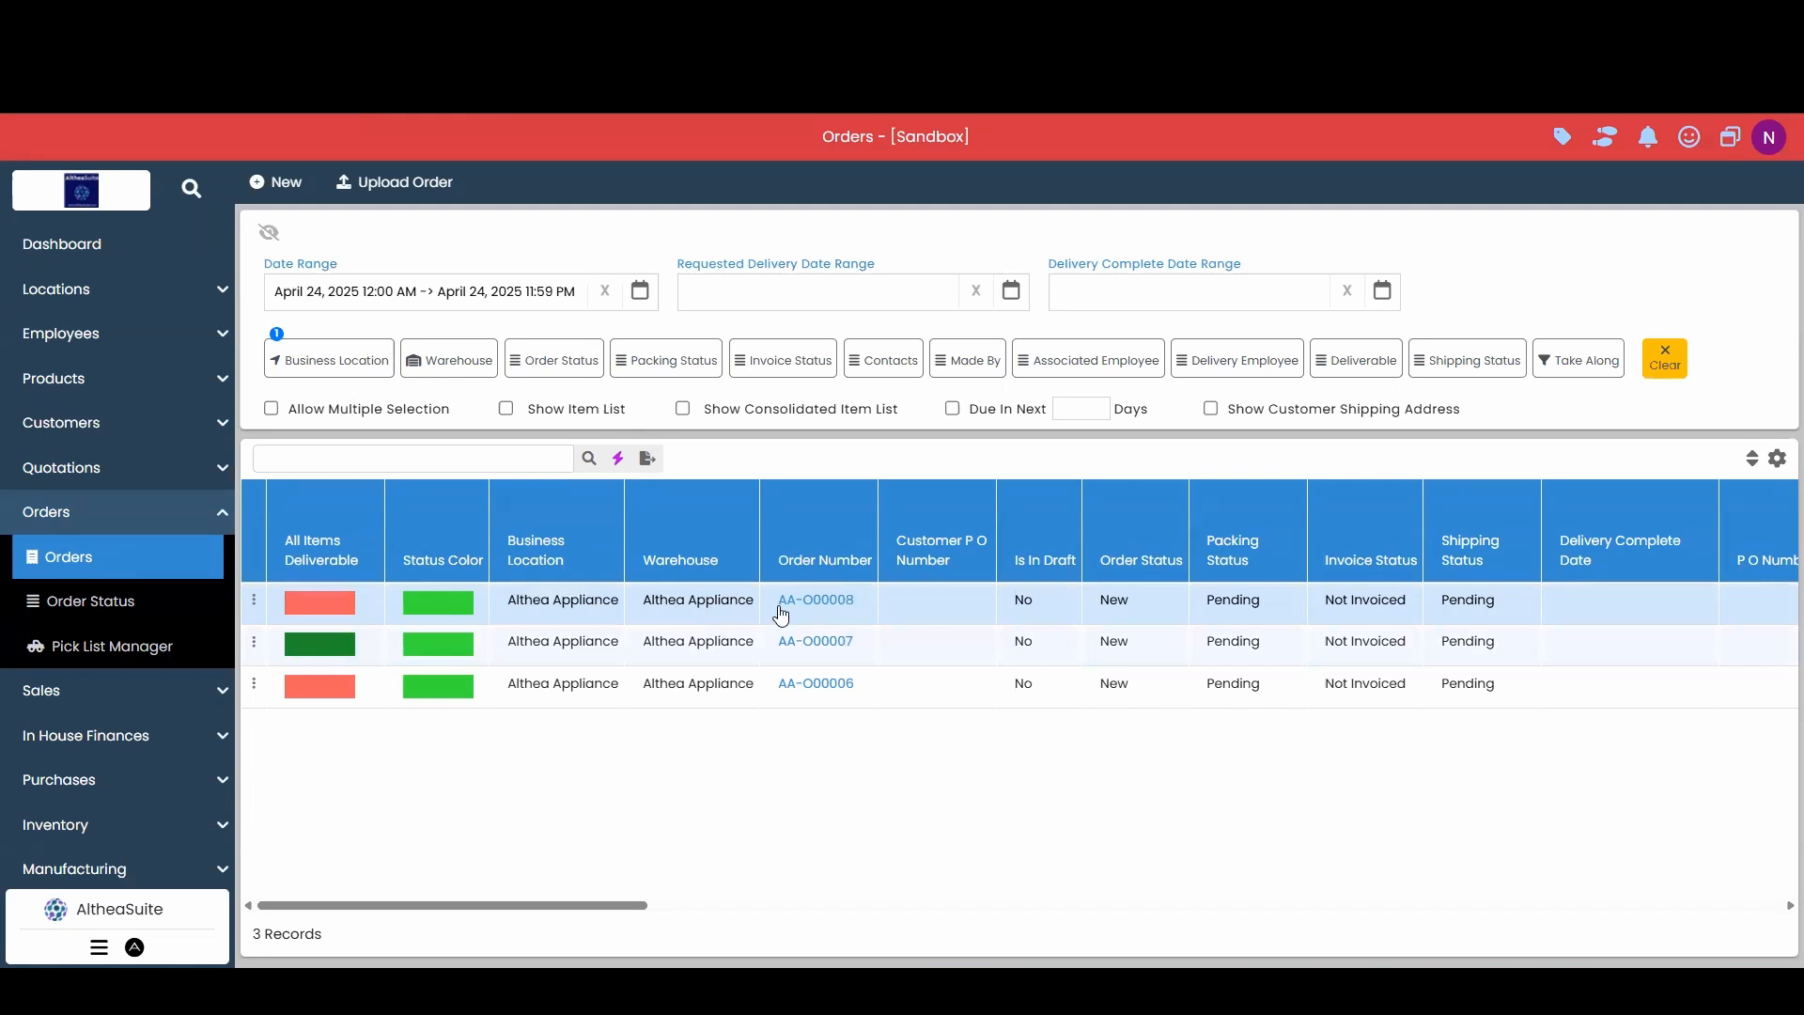